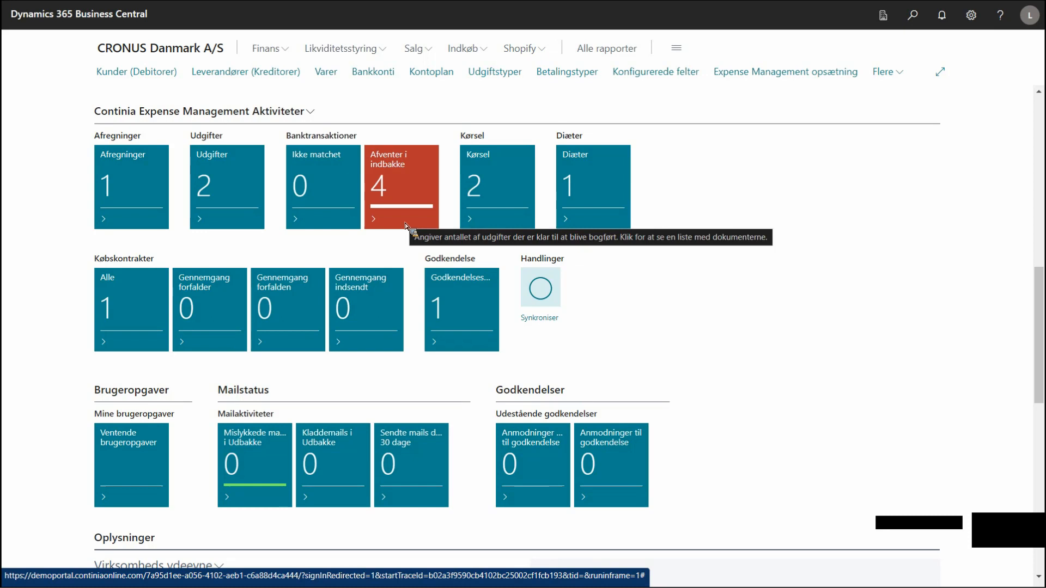
- Review the bank transactions waiting in the inbox, including their amounts and merchant details
left_click(403, 203)
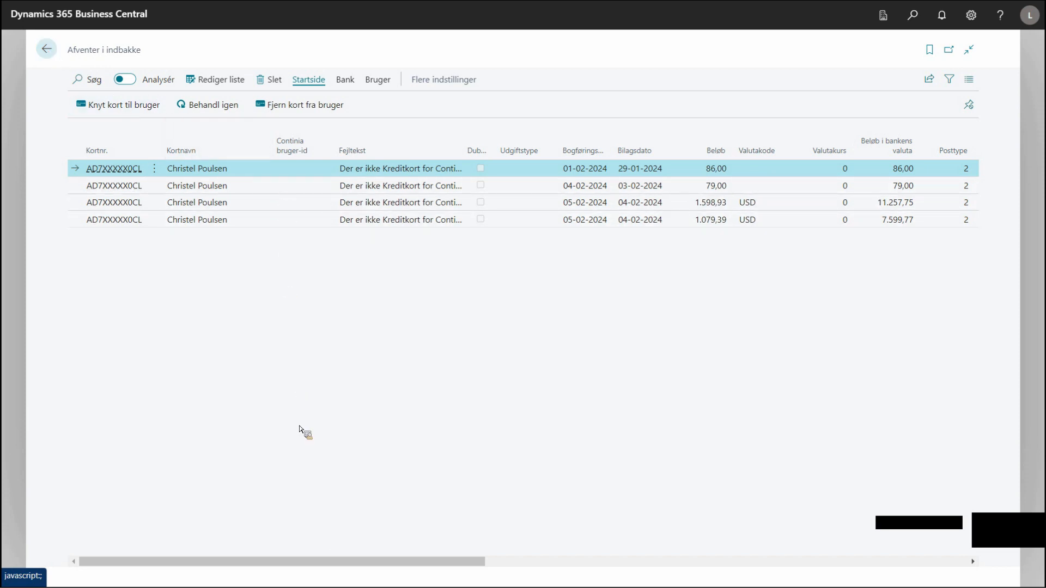
left_click_drag(324, 554, 494, 558)
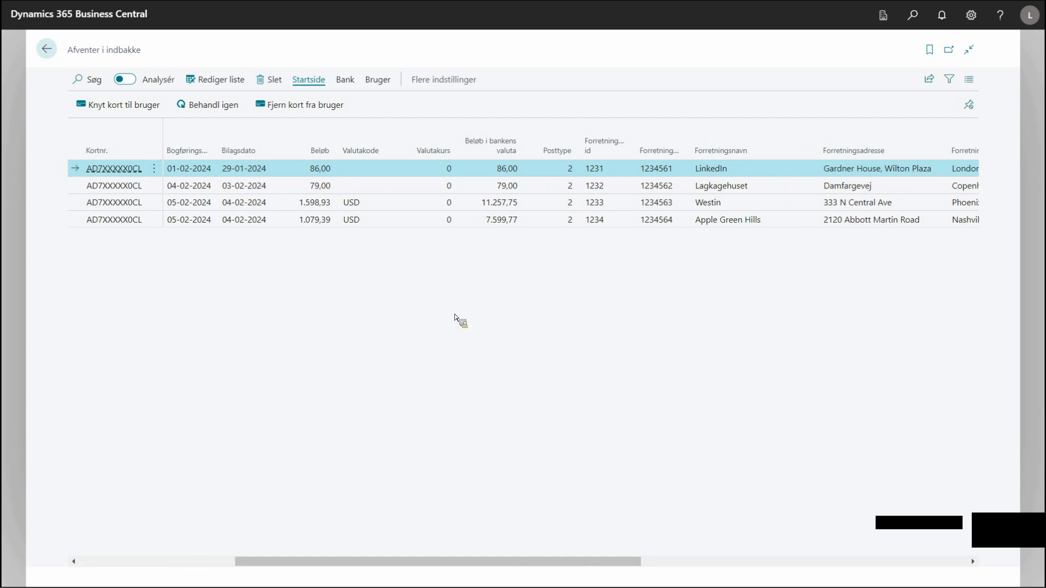
left_click(47, 49)
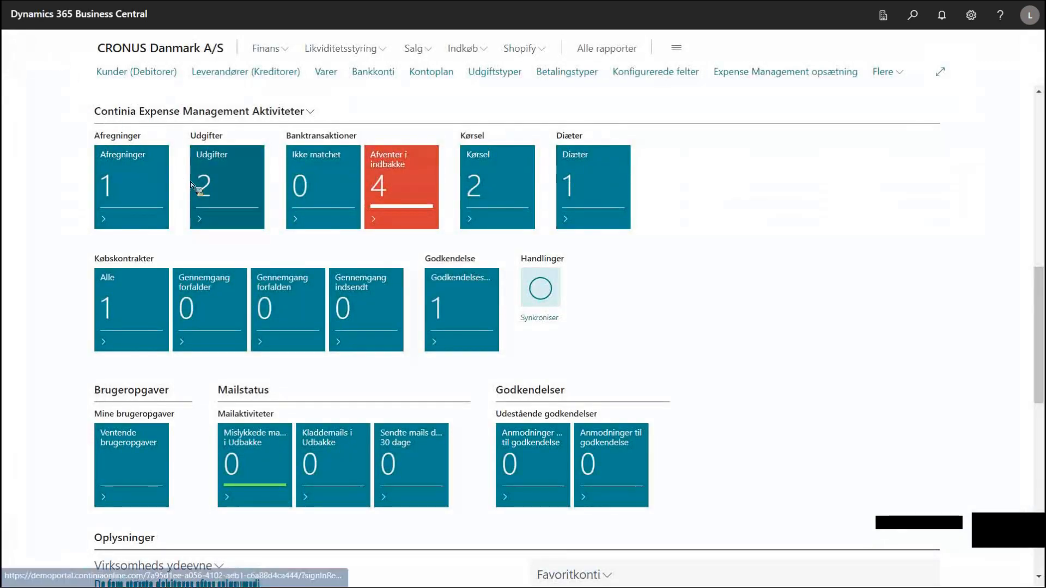
- Open the expenses list and check the comment on the Apple Green Hills expense
left_click(225, 193)
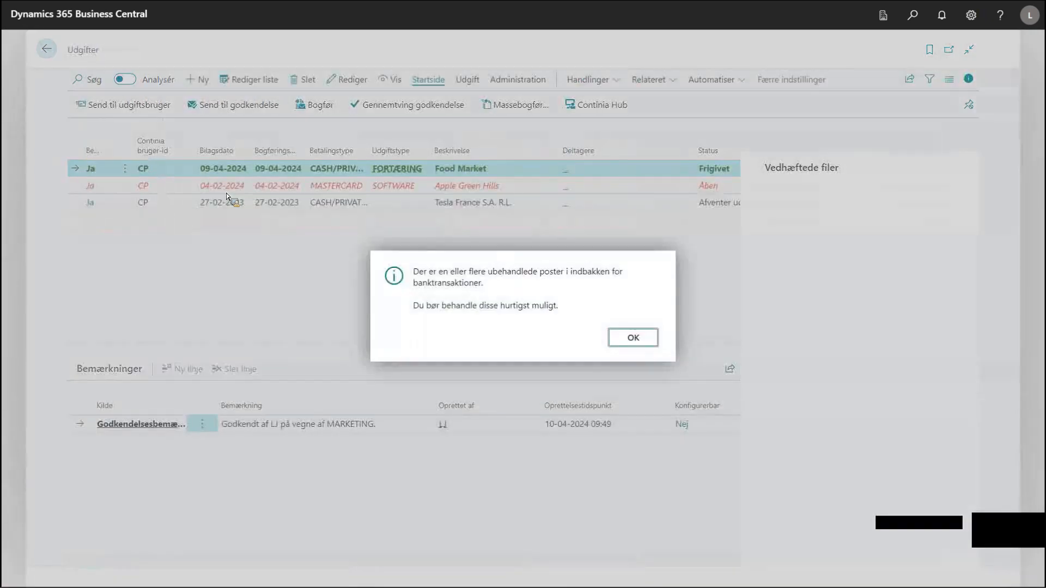
left_click(642, 342)
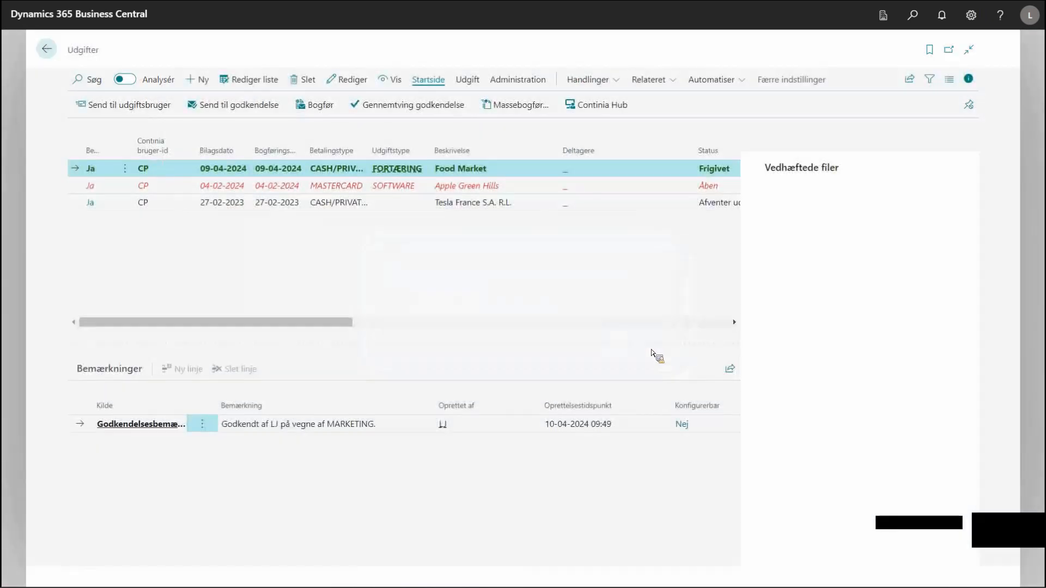
left_click(473, 188)
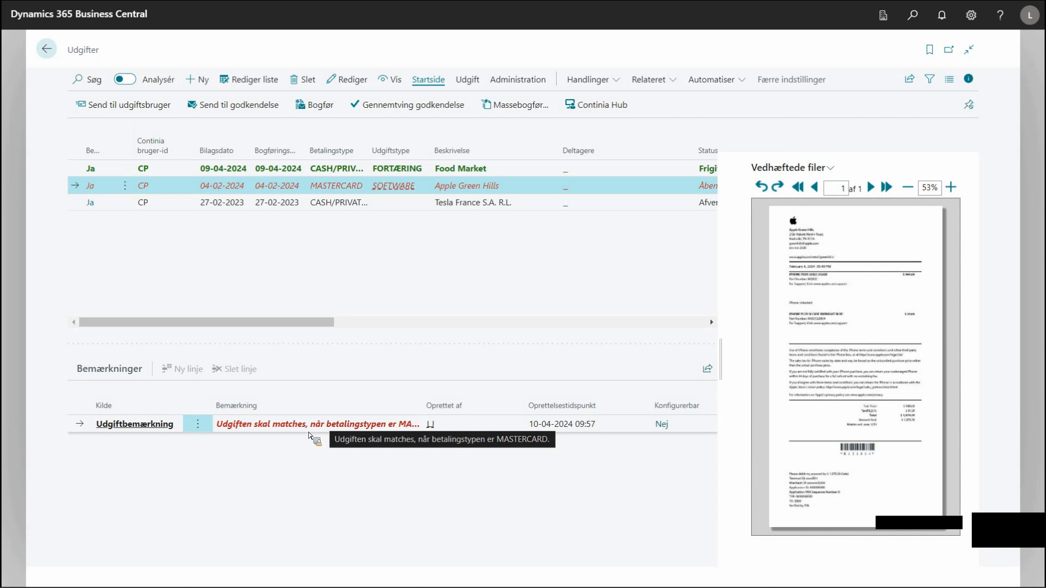
left_click(51, 54)
- Link the credit card on the transactions waiting in the inbox to Continia user CP, with payment type MASTERCARD
left_click(420, 188)
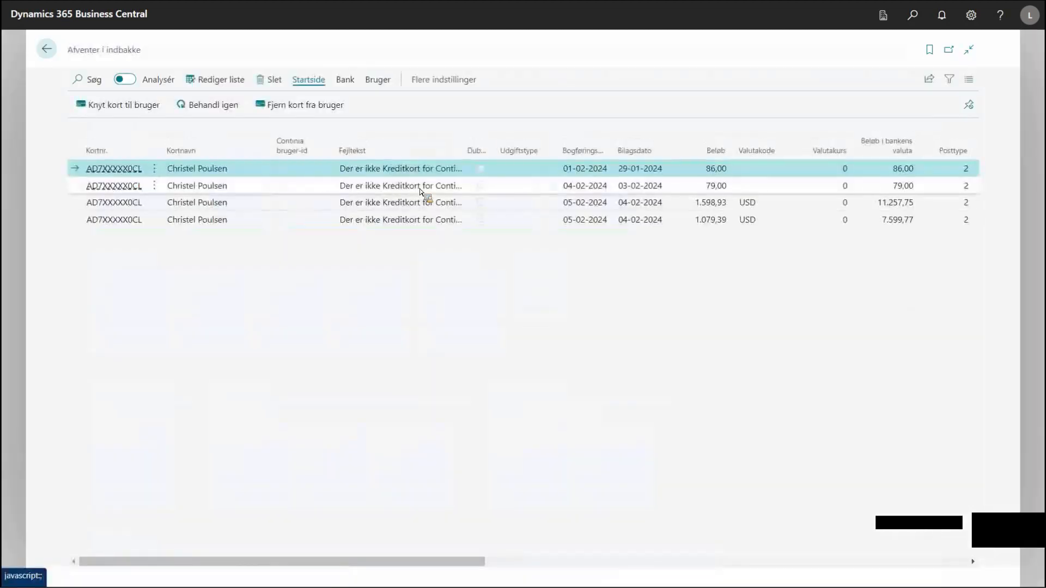
left_click(124, 112)
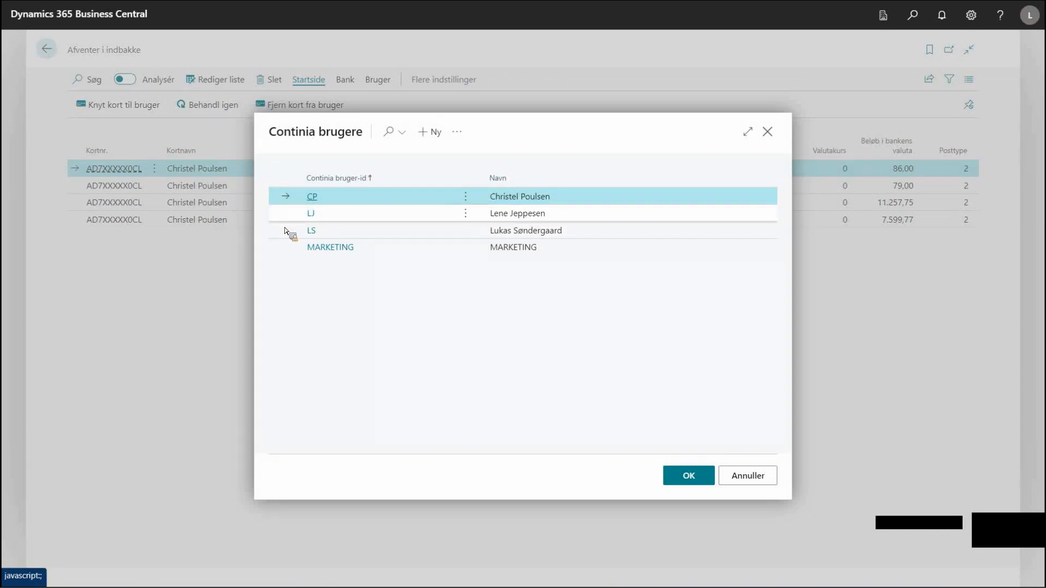
left_click(315, 199)
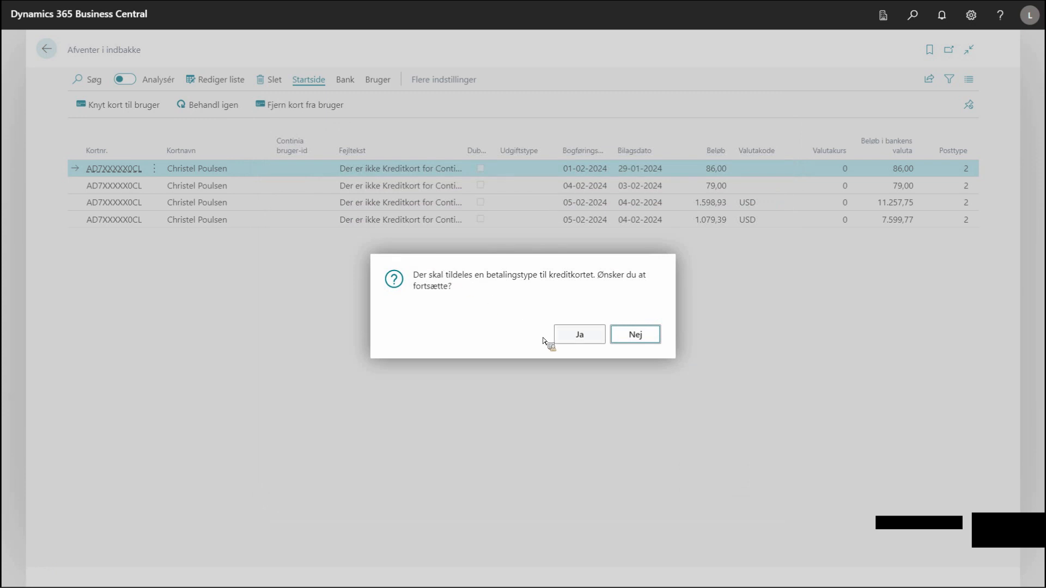
left_click(580, 343)
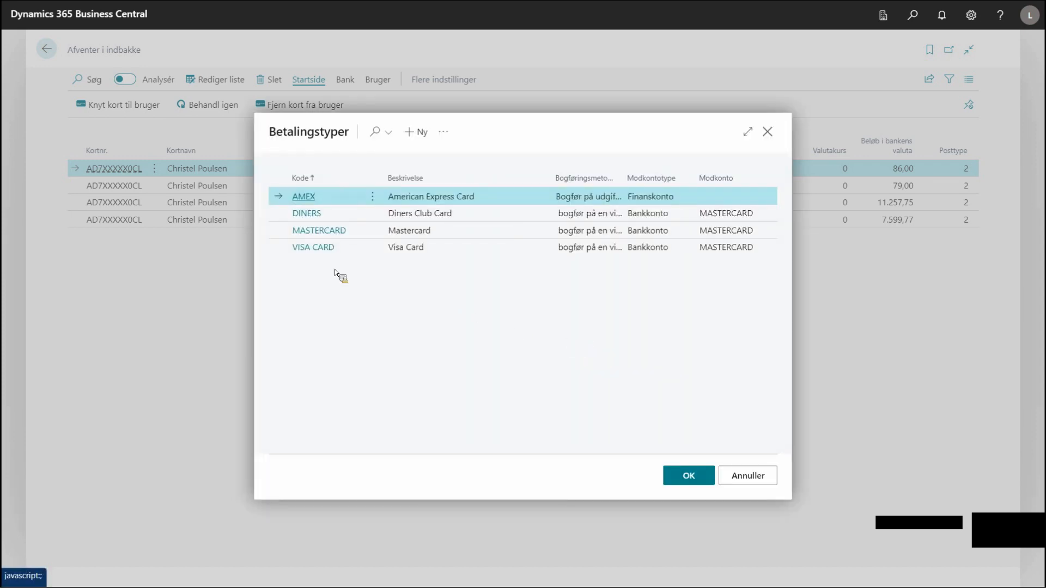
left_click(317, 234)
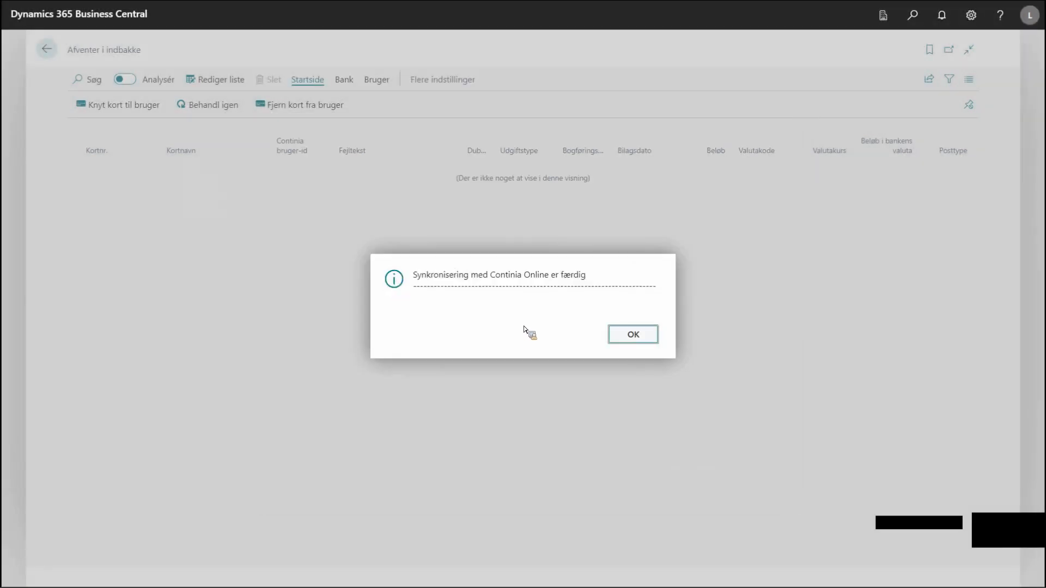
left_click(640, 341)
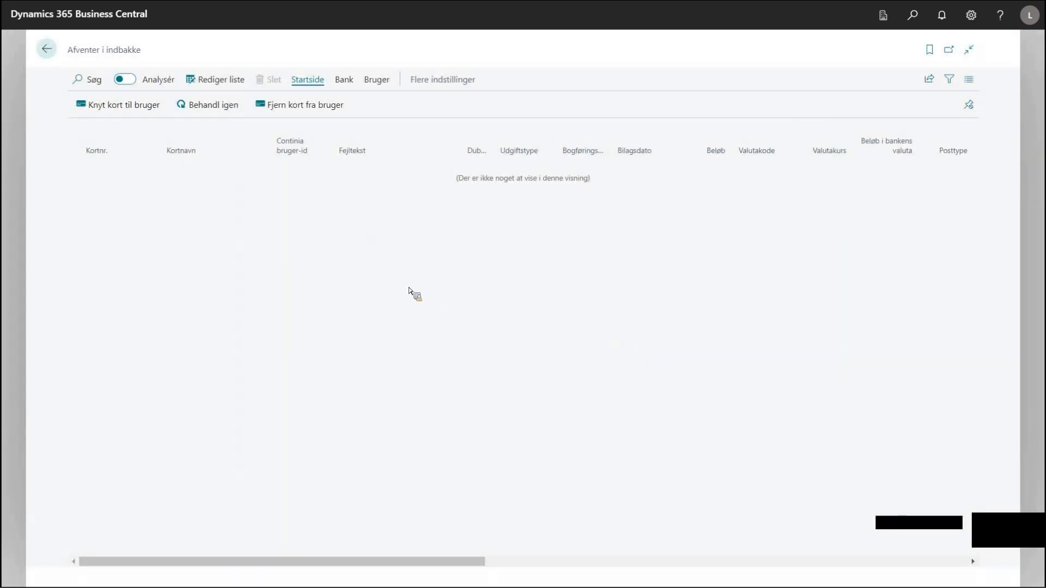
left_click(46, 48)
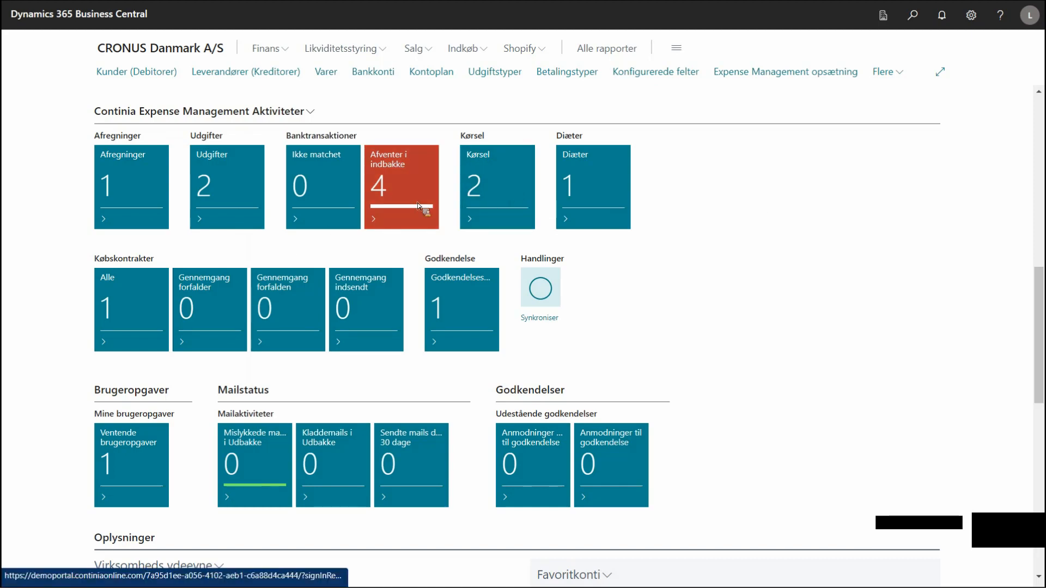
- Examine the Apple Green Hills expense and compare status, approver, amounts and bank matching across the expenses list
left_click(232, 194)
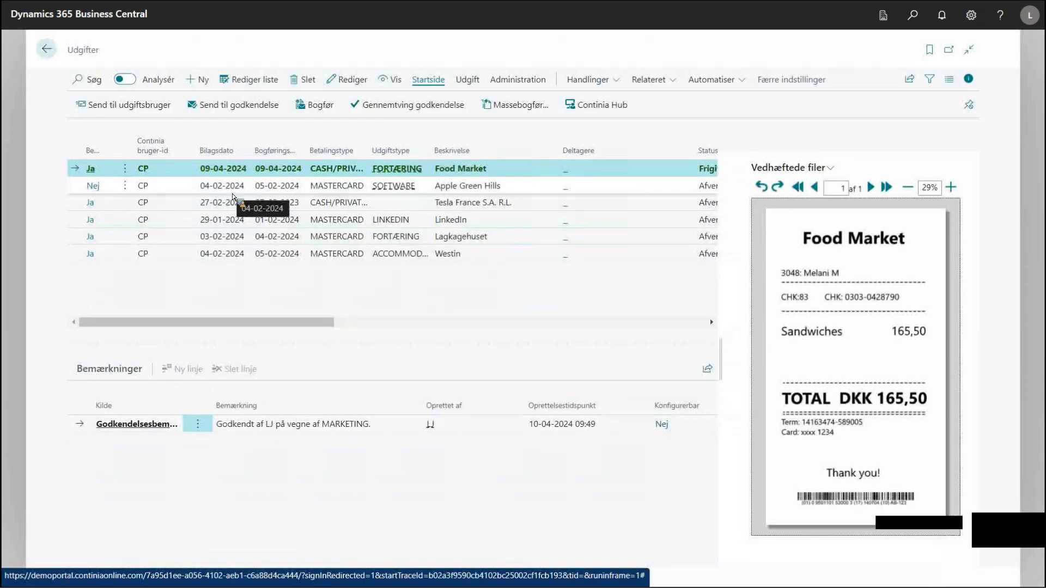
left_click(437, 188)
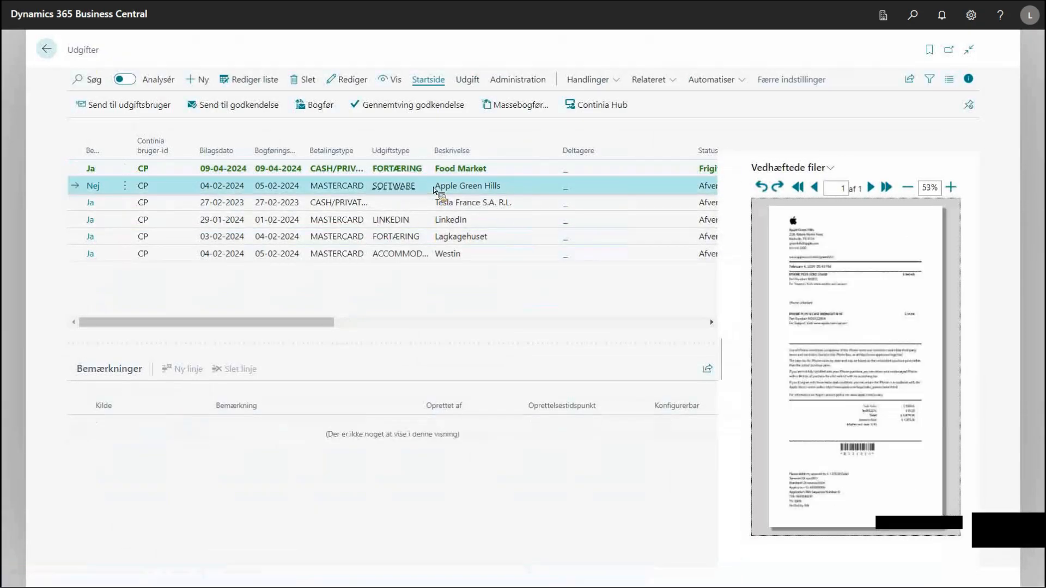
left_click_drag(323, 326, 404, 325)
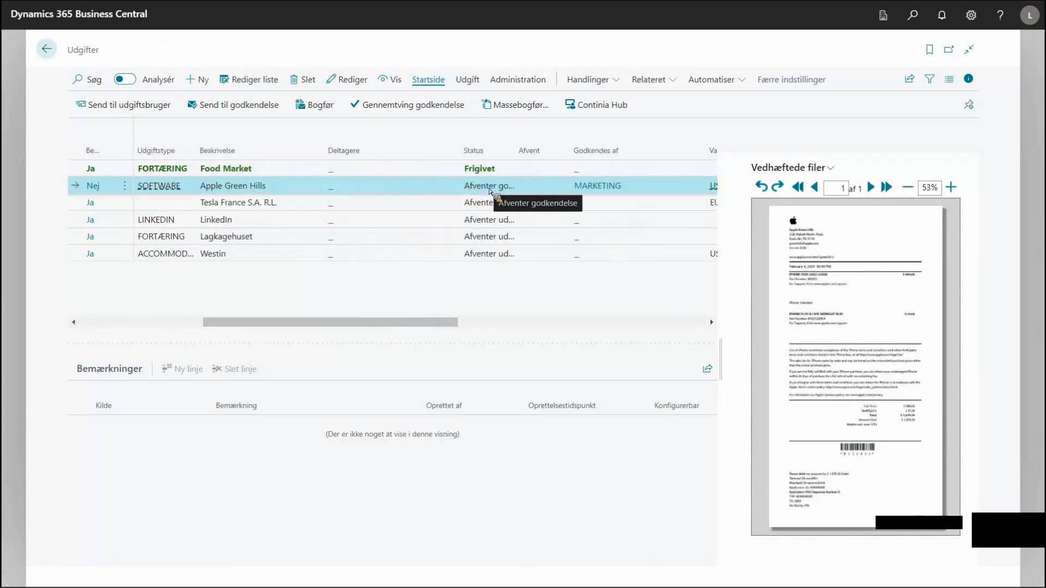
scroll(482, 278, "right", 1)
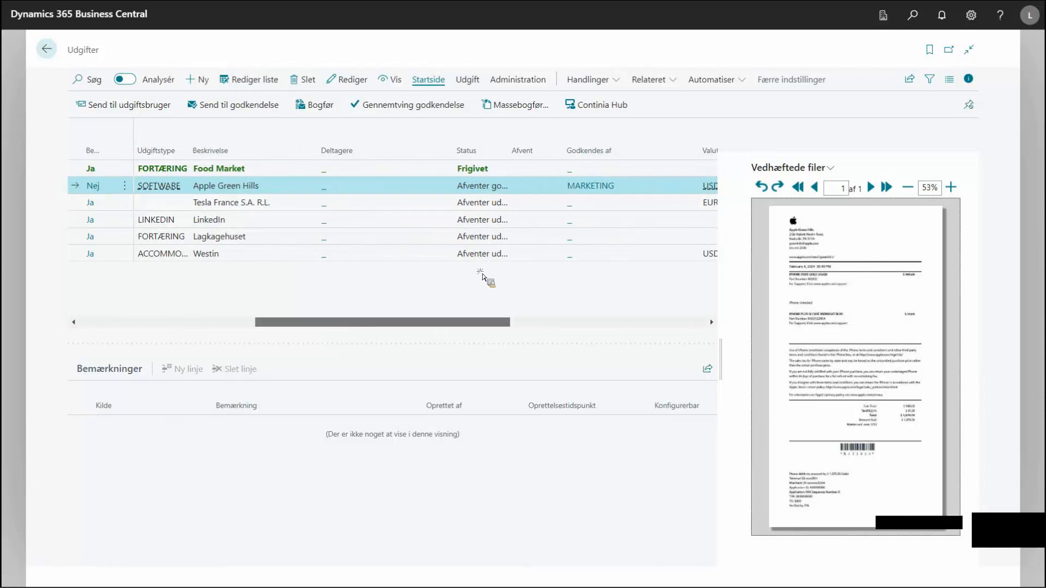
scroll(539, 330, "right", 3)
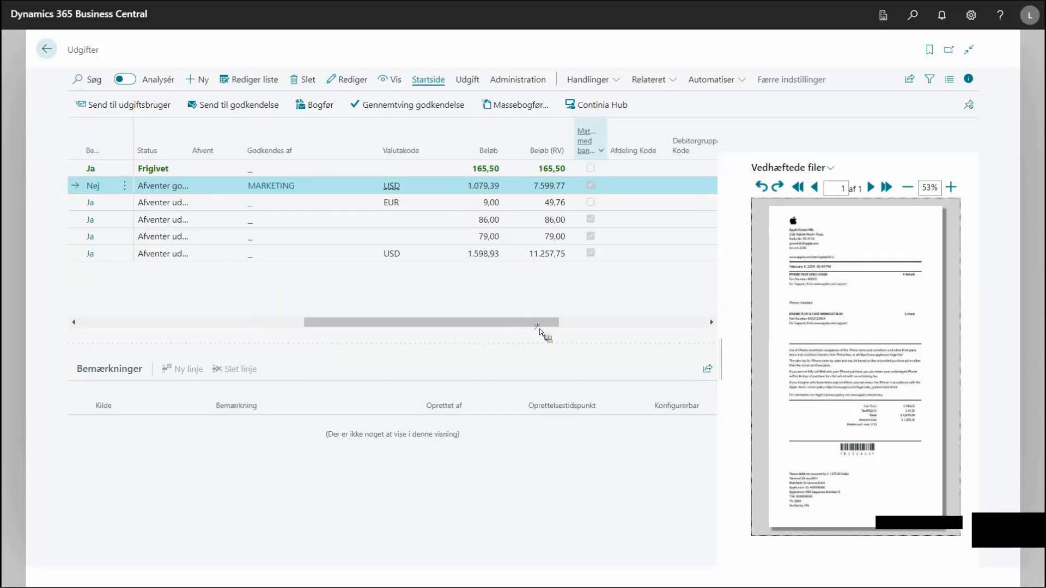
mouse_move(591, 153)
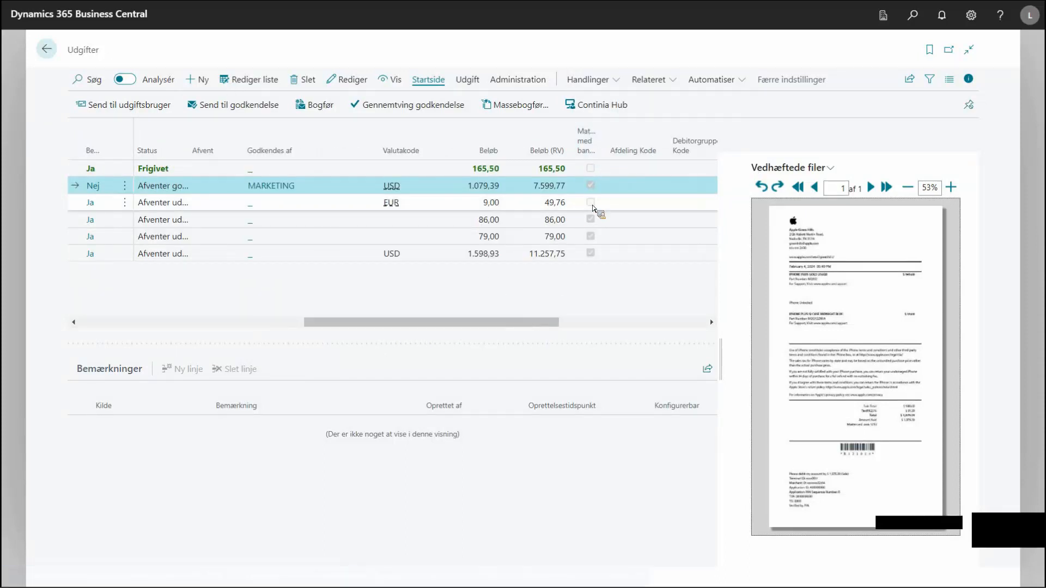
left_click_drag(497, 323, 351, 338)
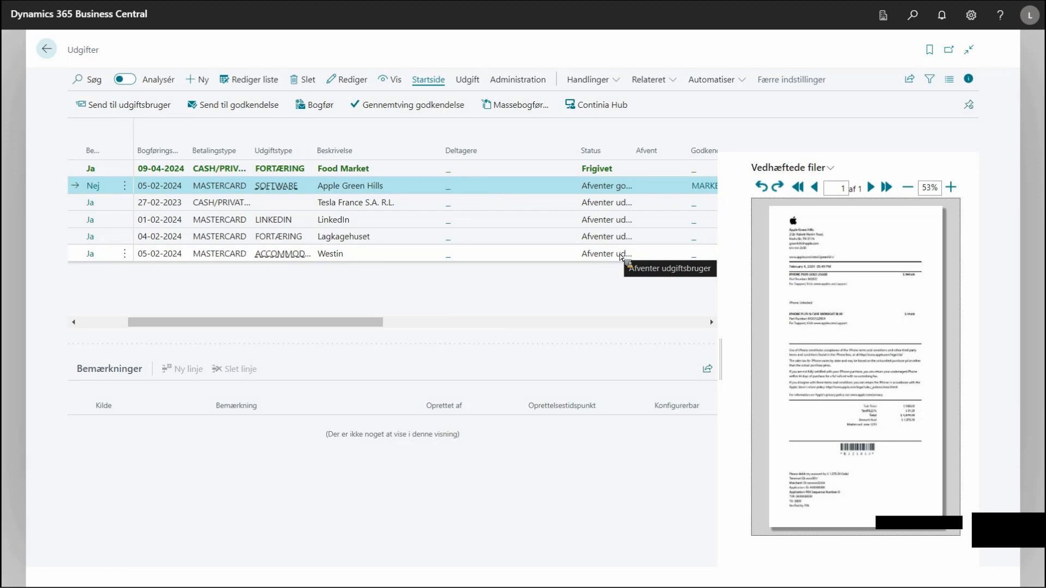
left_click_drag(301, 323, 558, 332)
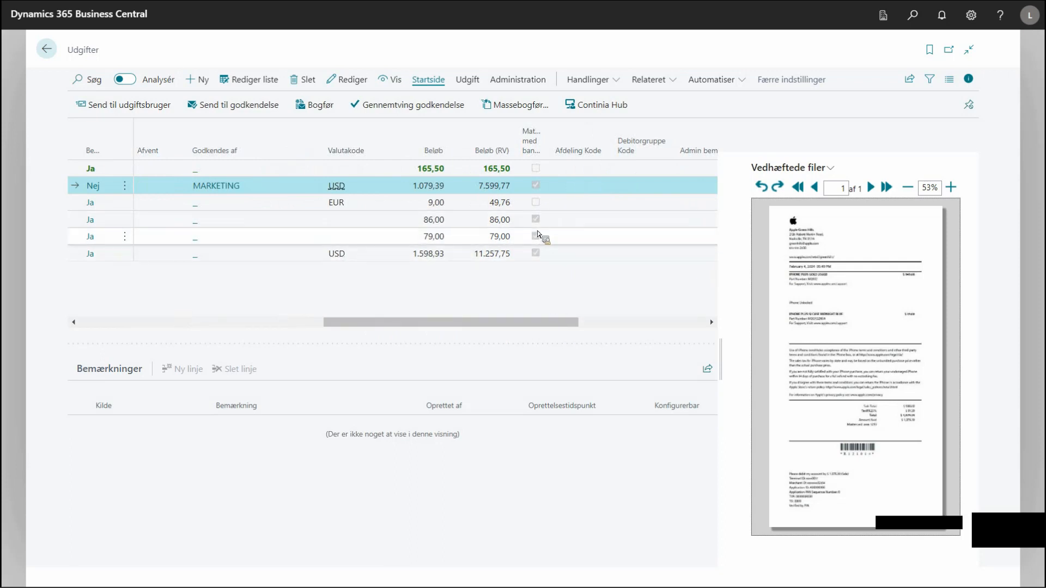
left_click_drag(511, 322, 206, 350)
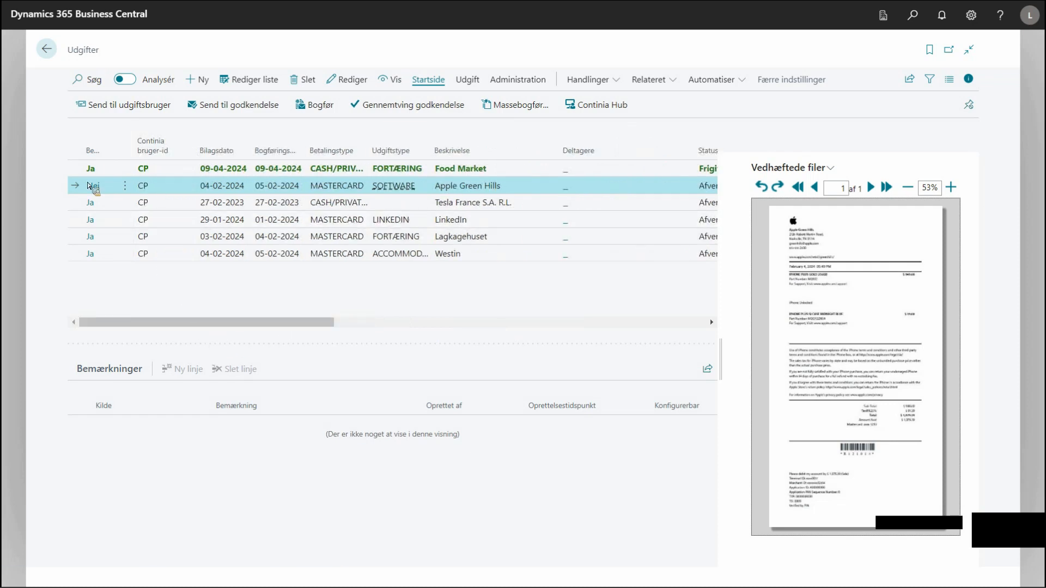
left_click(47, 53)
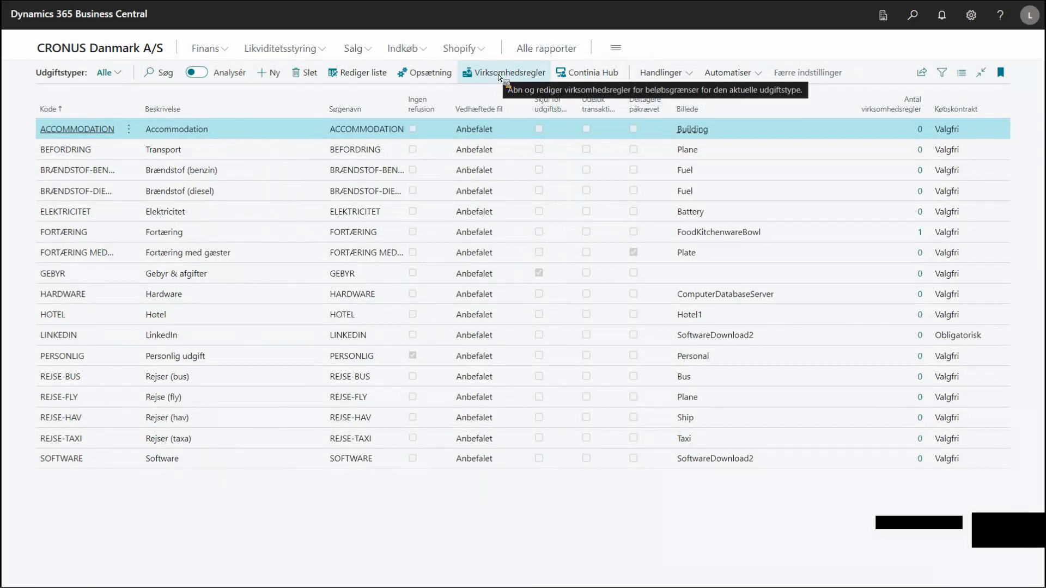
- Open the expense types list and inspect the ACCOMMODATION type's posting setup and its attached-file options
left_click(500, 77)
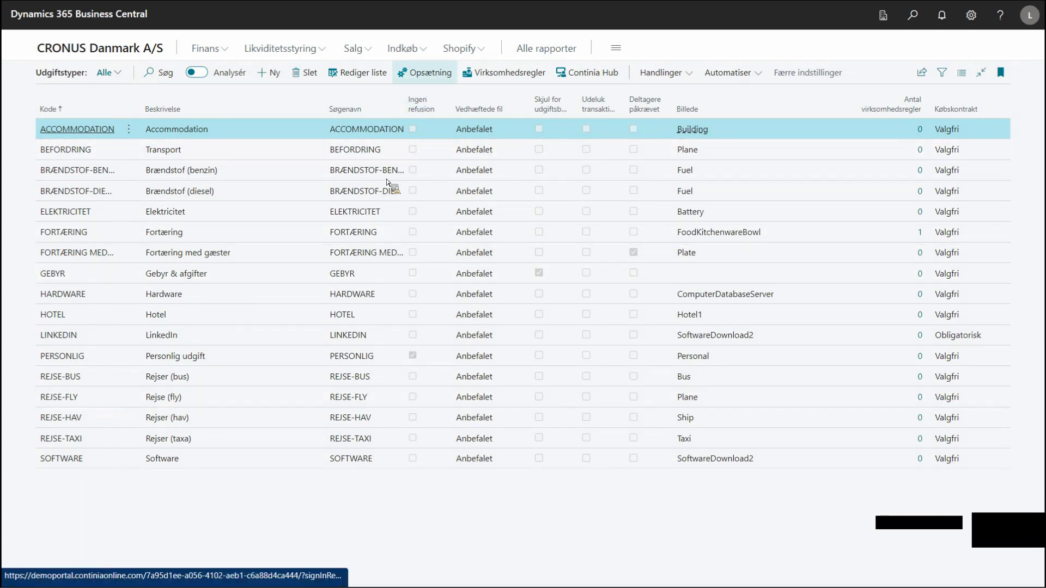
left_click(434, 76)
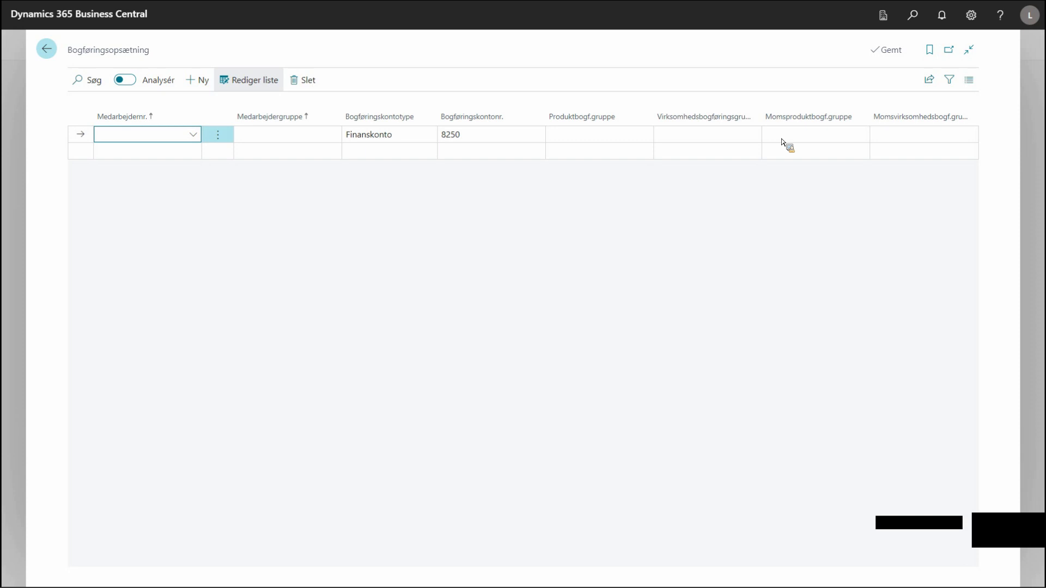
left_click(47, 49)
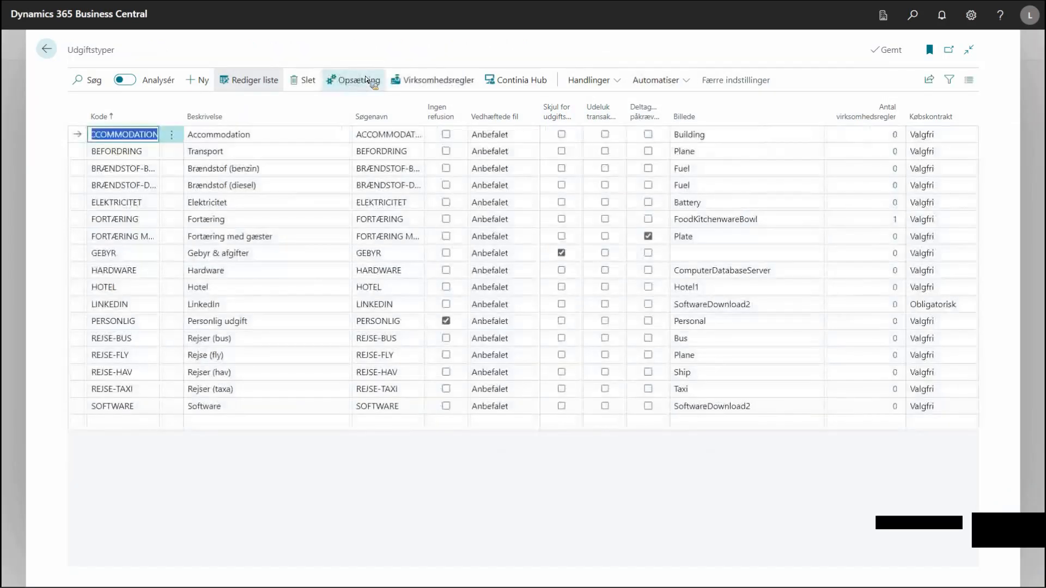
left_click(526, 139)
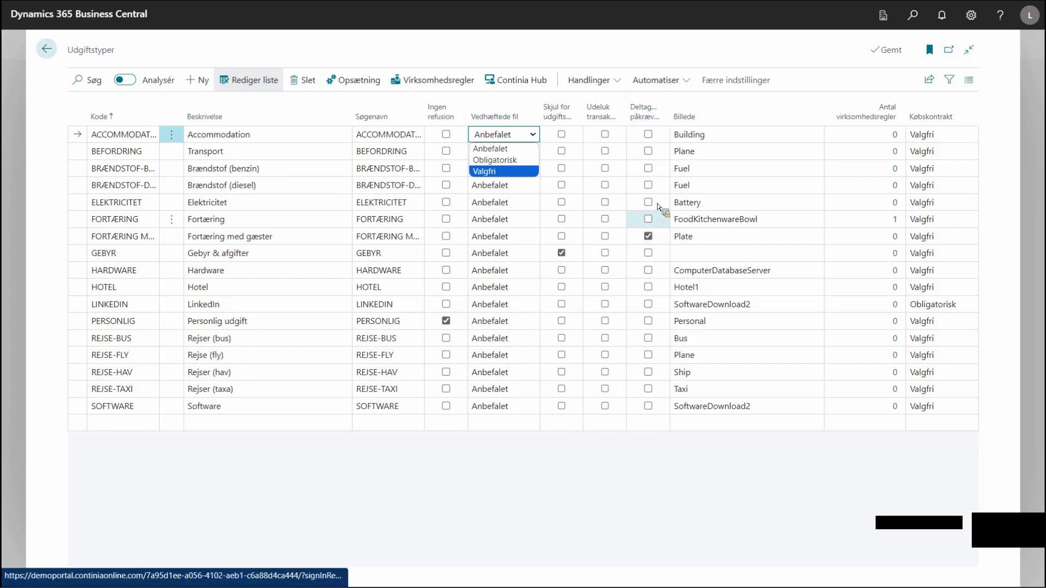
left_click(659, 242)
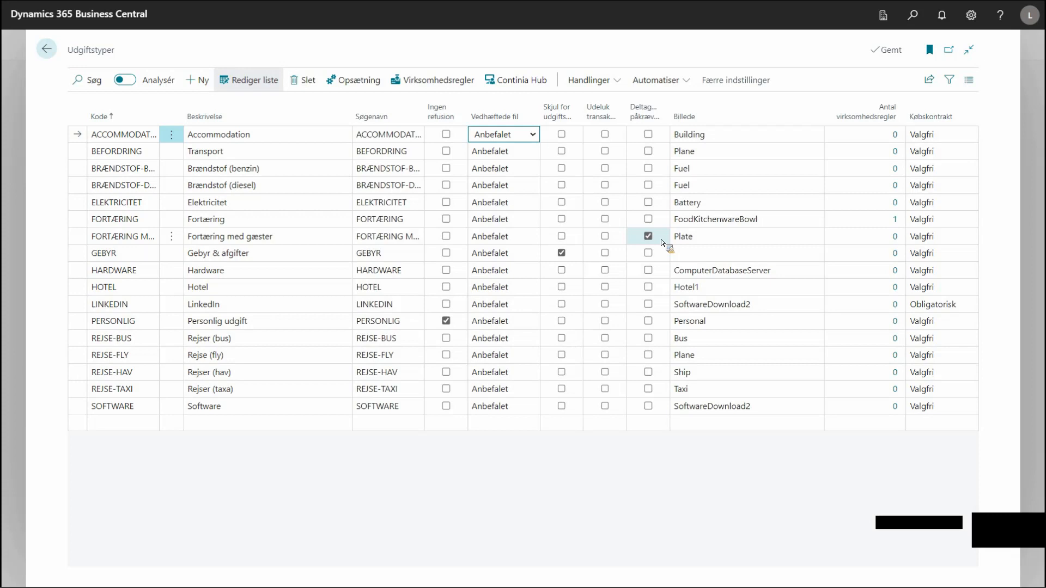
- Examine the available actions in the company rule for the FORTÆRING expense type, and return to the role center
left_click(373, 221)
left_click(333, 223)
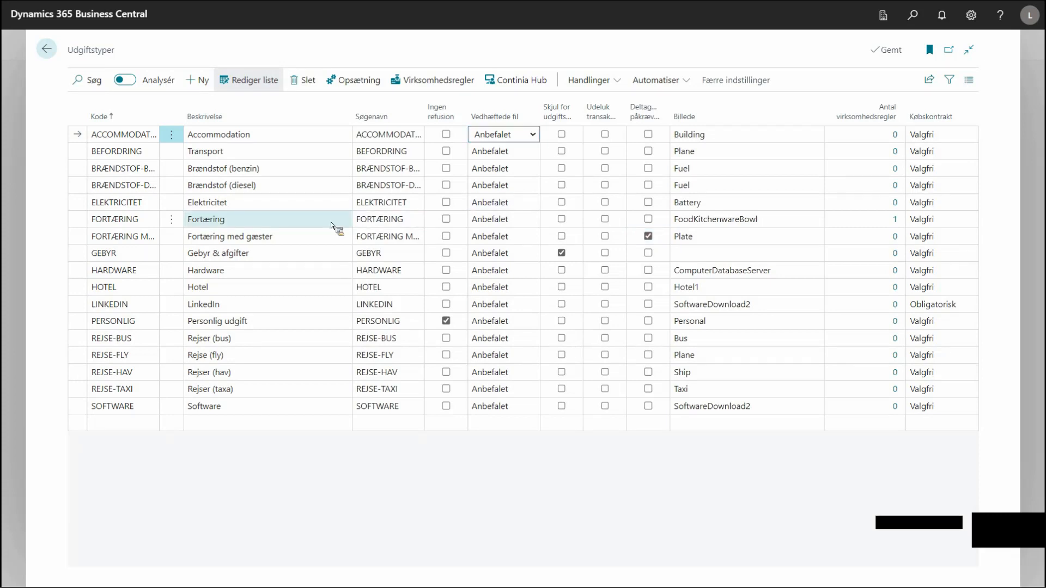
left_click(437, 82)
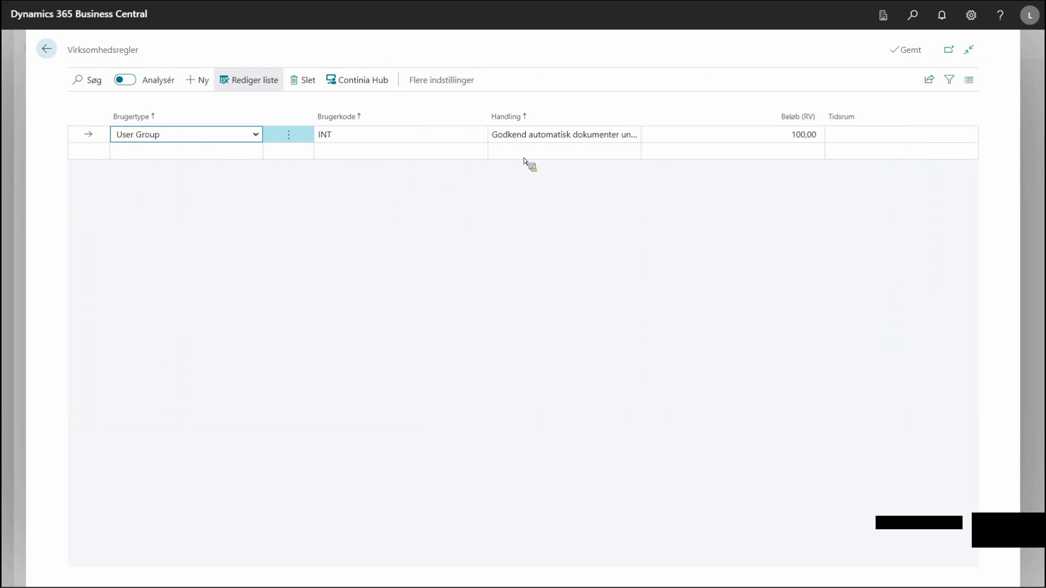
left_click(636, 135)
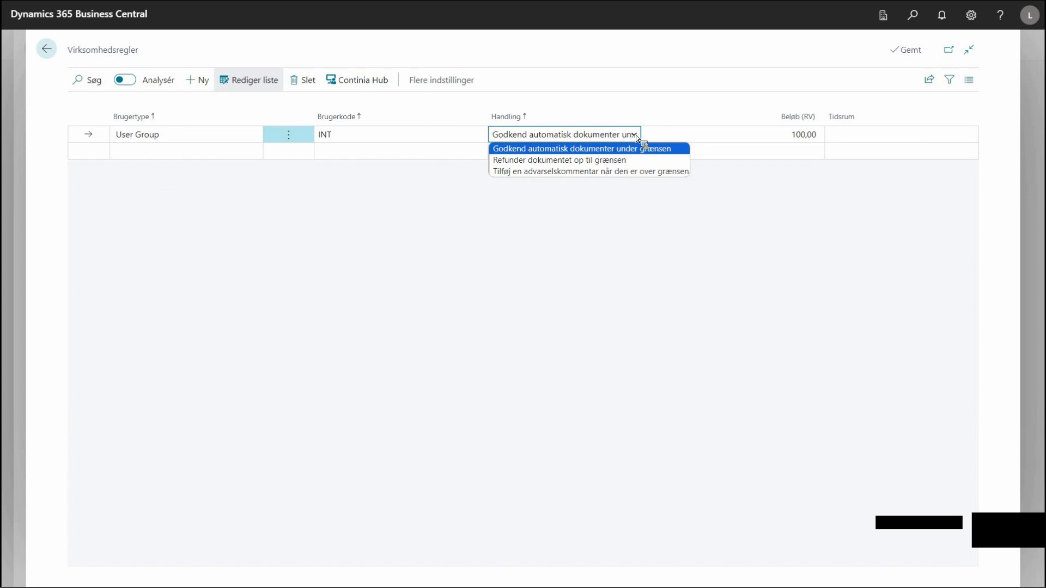
key("Down")
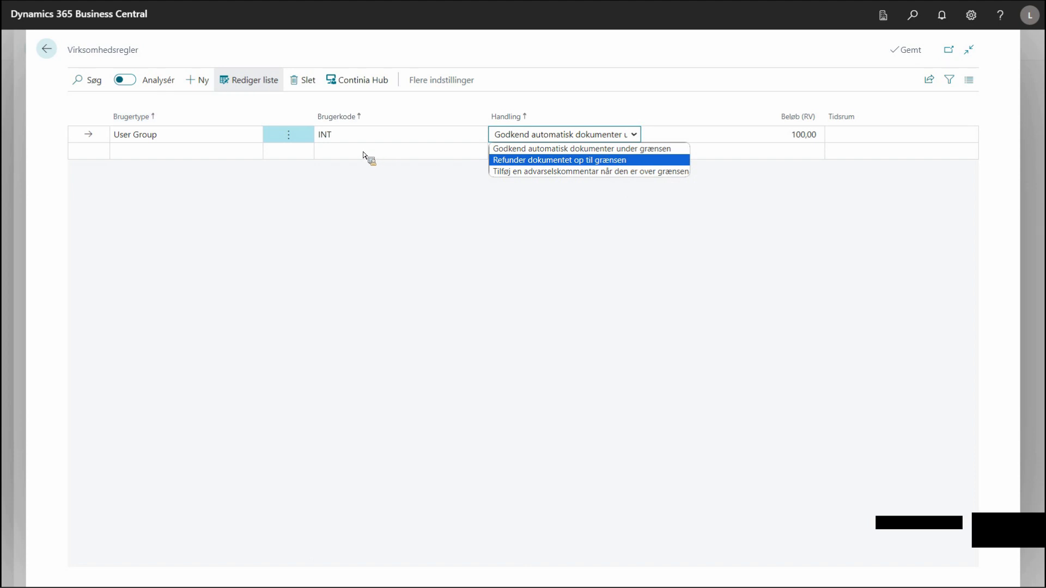
left_click(47, 58)
left_click(46, 52)
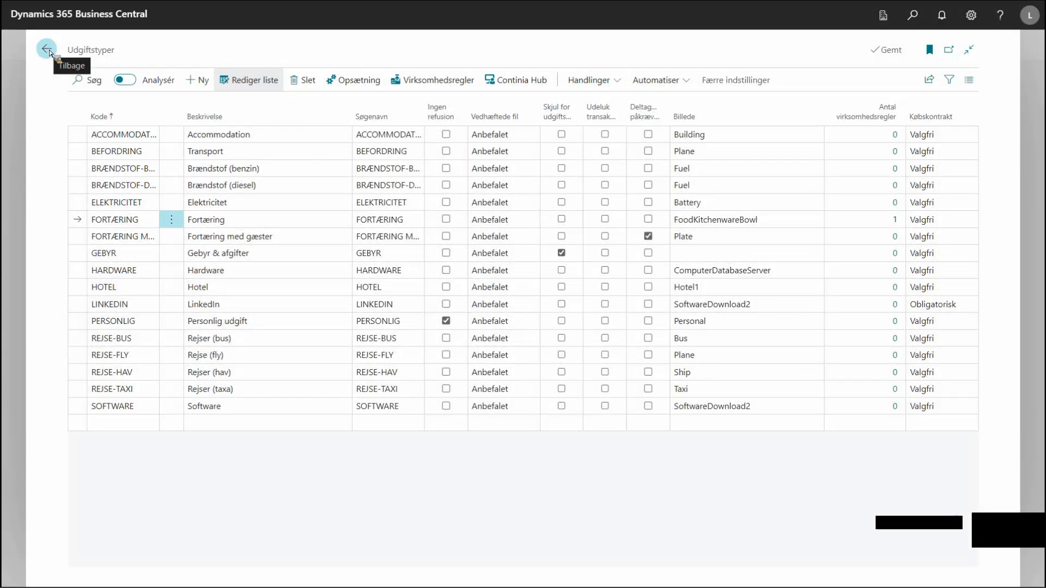
left_click(48, 52)
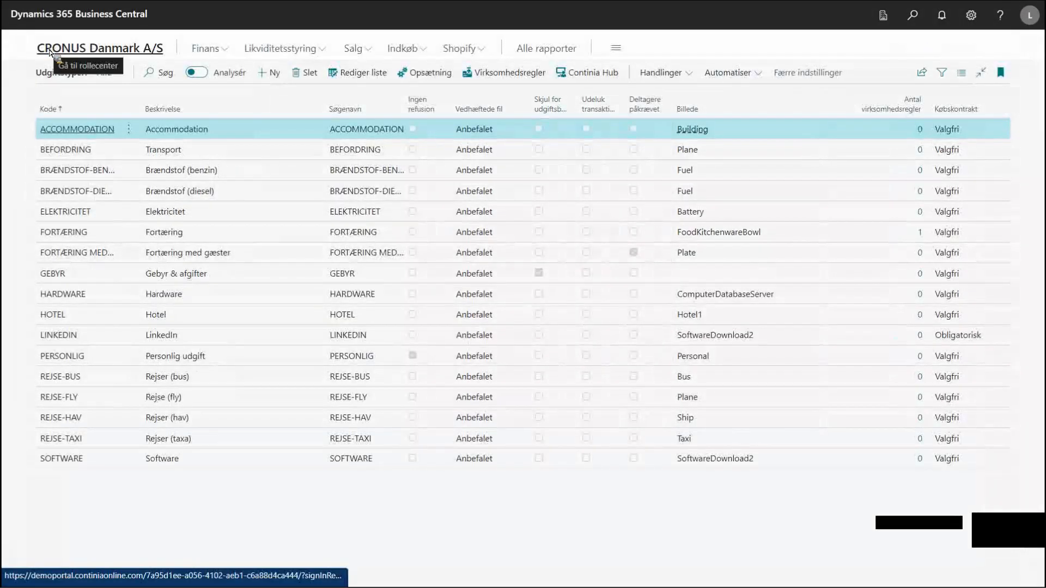
left_click(116, 52)
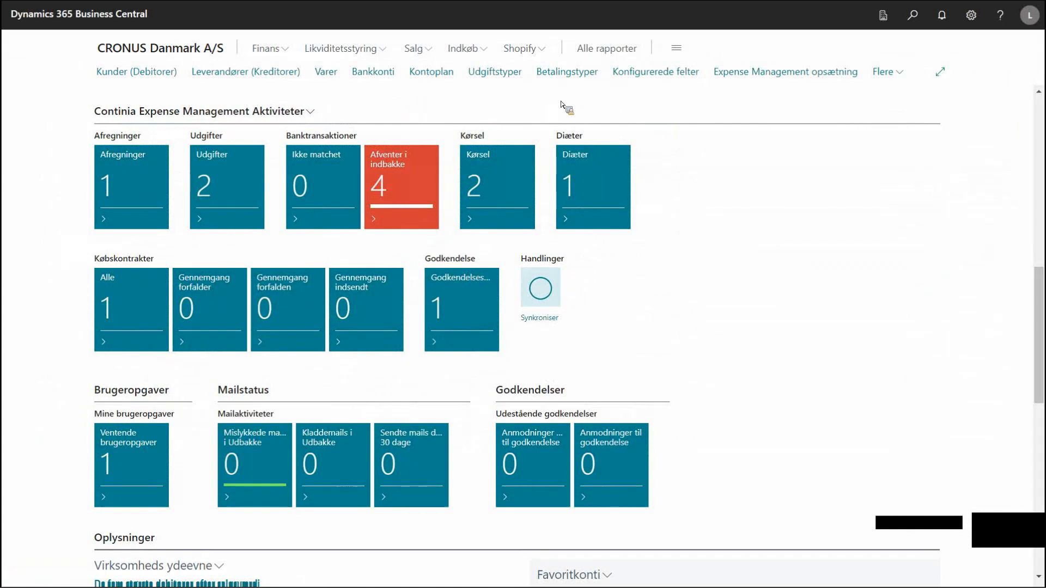
- Open the configured expense fields for editing and add the JOBNO field to the top-level fields
left_click(663, 82)
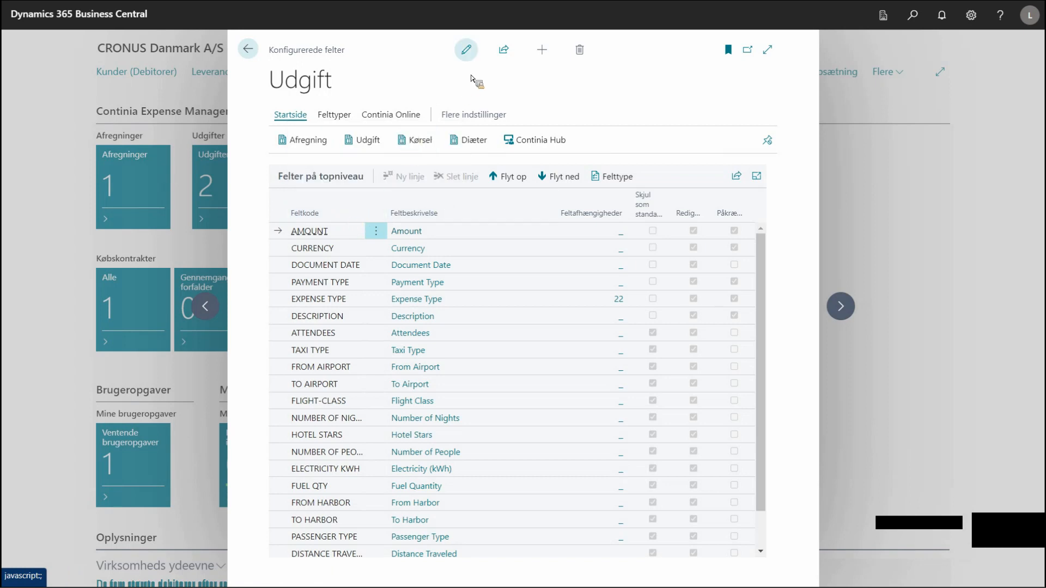
left_click(466, 52)
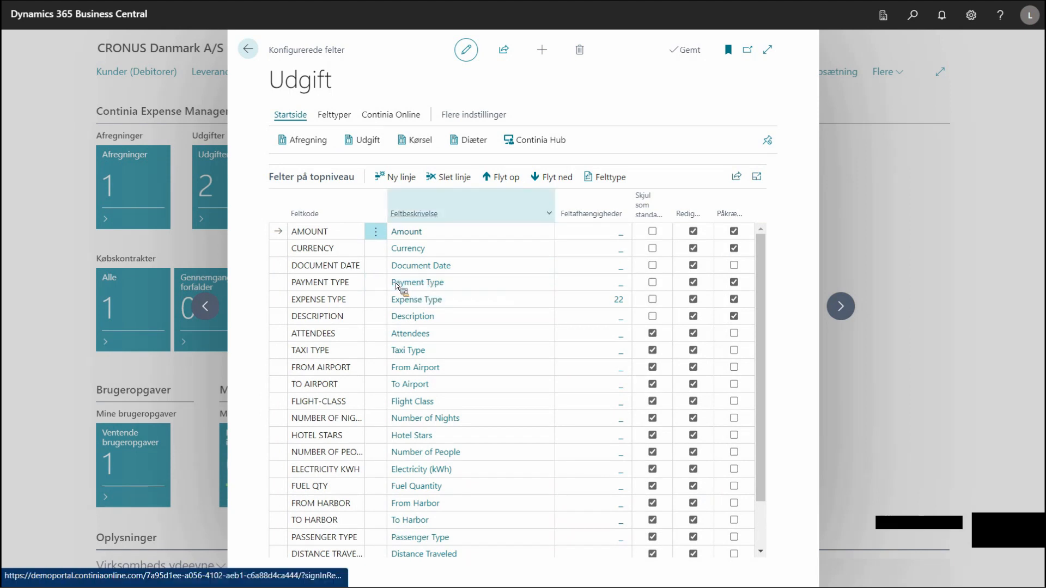
left_click(400, 185)
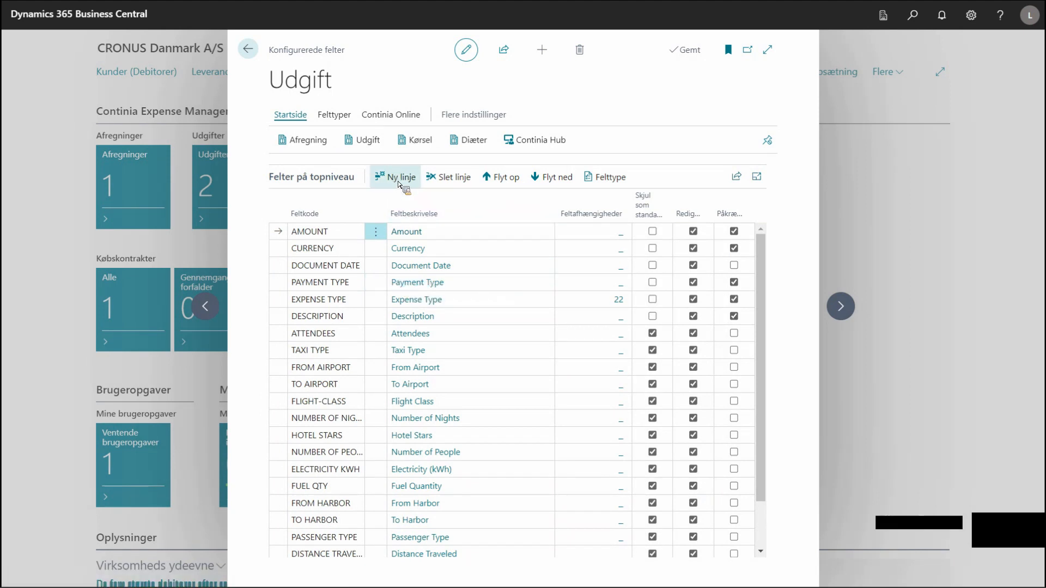
type("job")
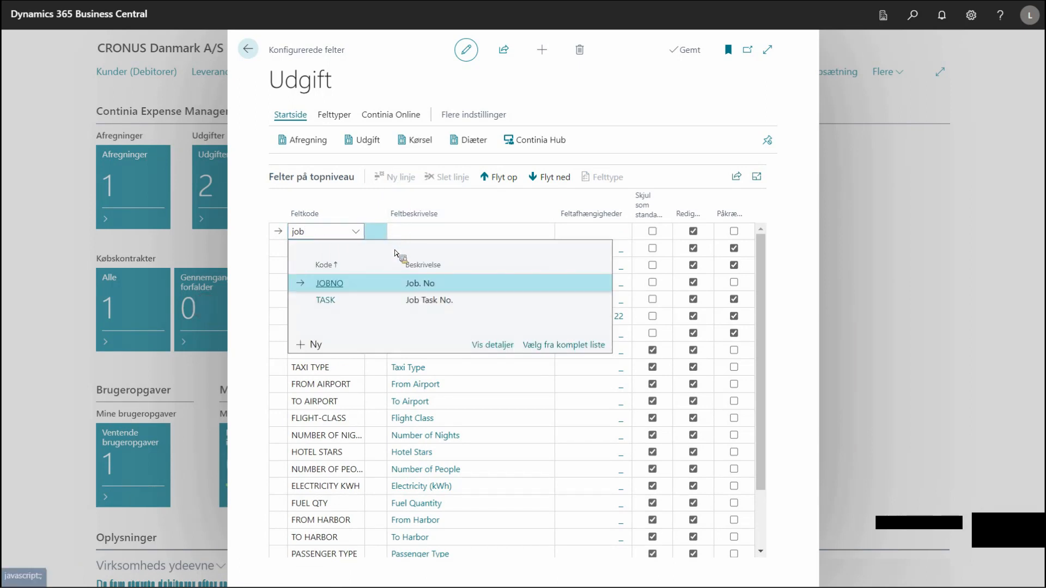
left_click(377, 285)
key("Tab")
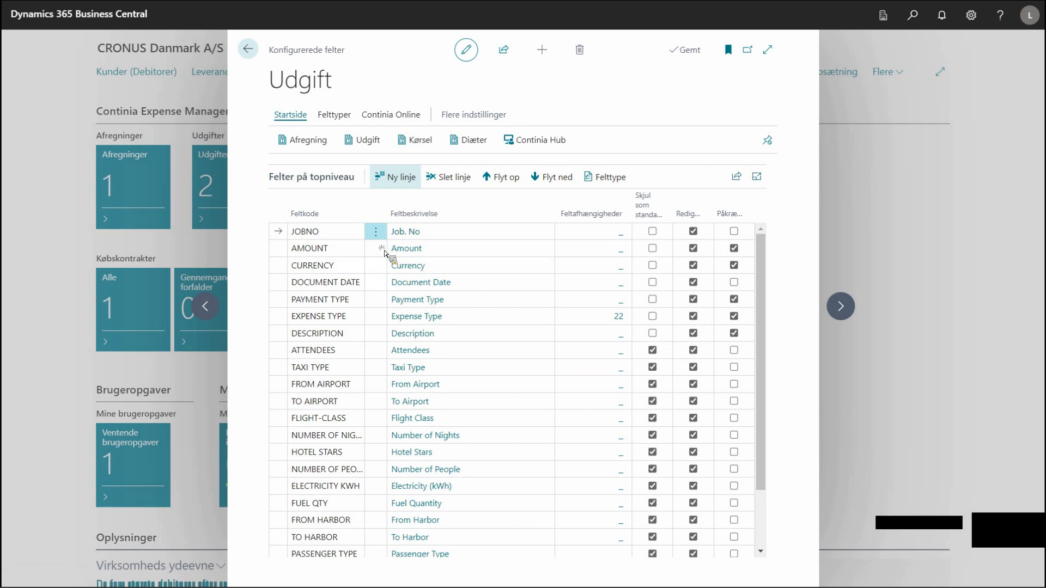
- Add the TASK field as another top-level field on the expense configuration
left_click(407, 184)
type("task")
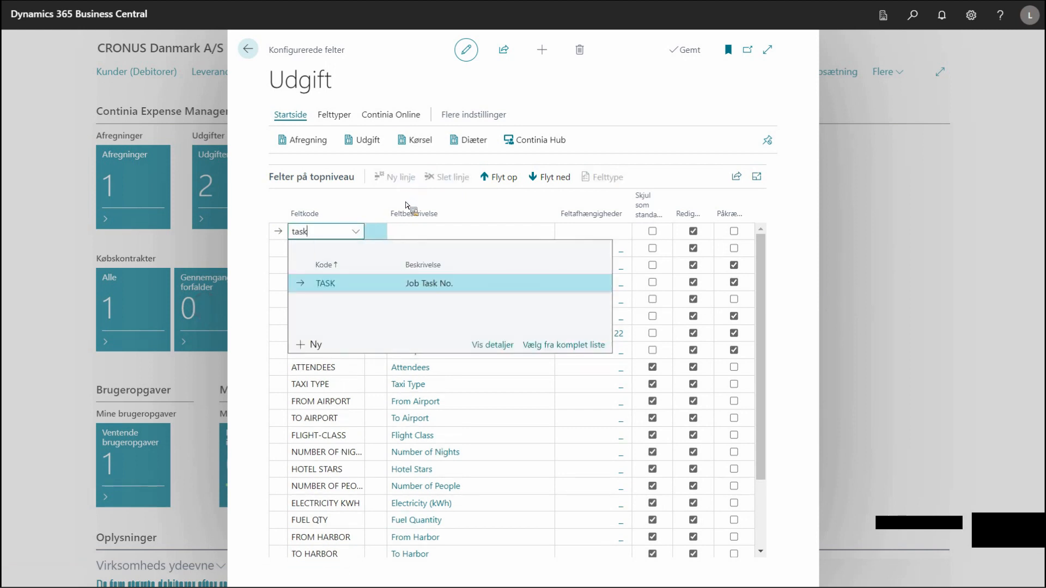
left_click(333, 284)
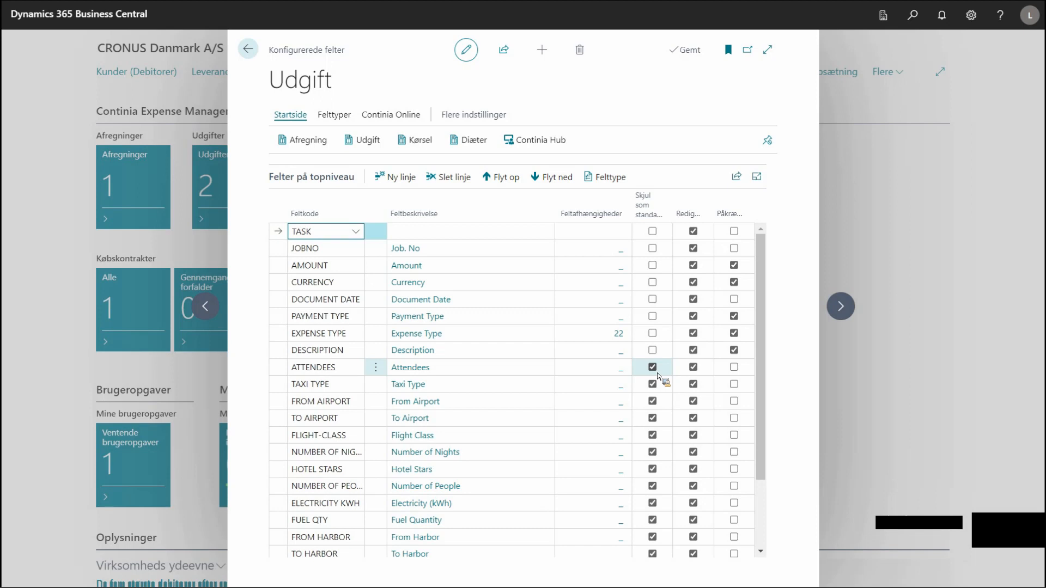
- Inspect the EXPENSE TYPE field dependencies, including FORTÆRING MED GÆSTER and its ATTENDEES requirement, and return to the role center
left_click(622, 337)
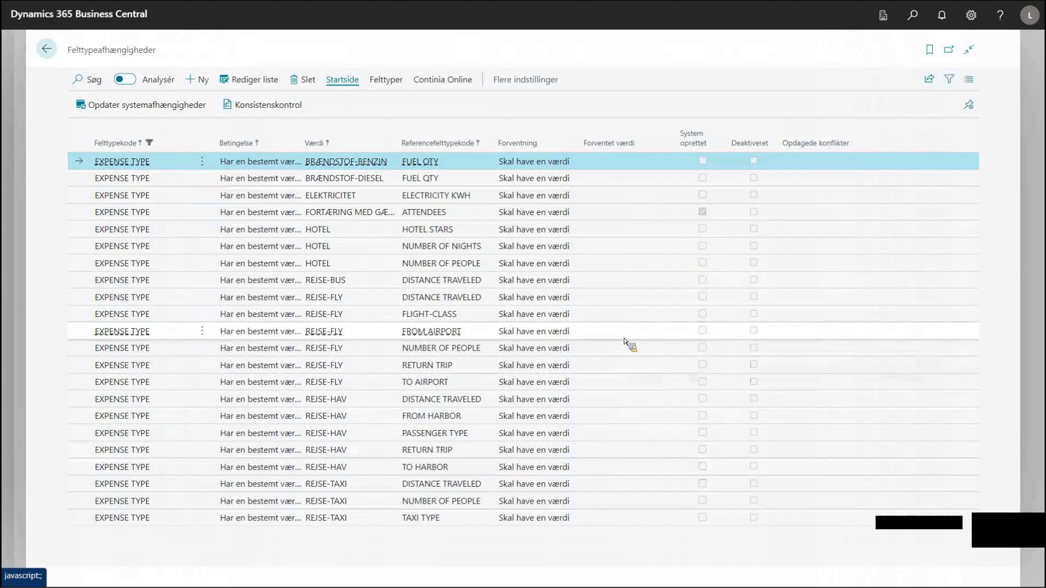
left_click(362, 218)
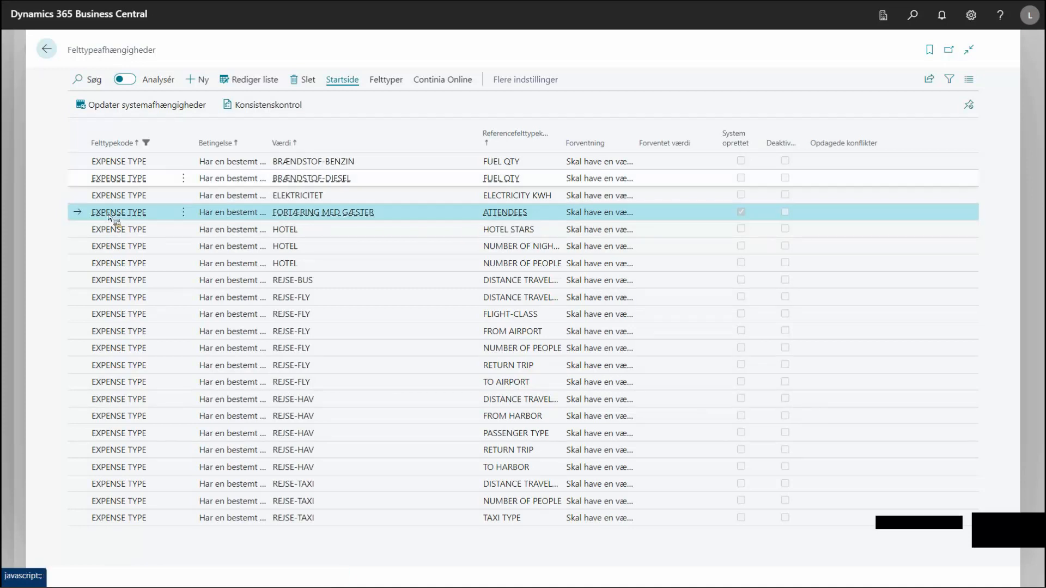
left_click(48, 53)
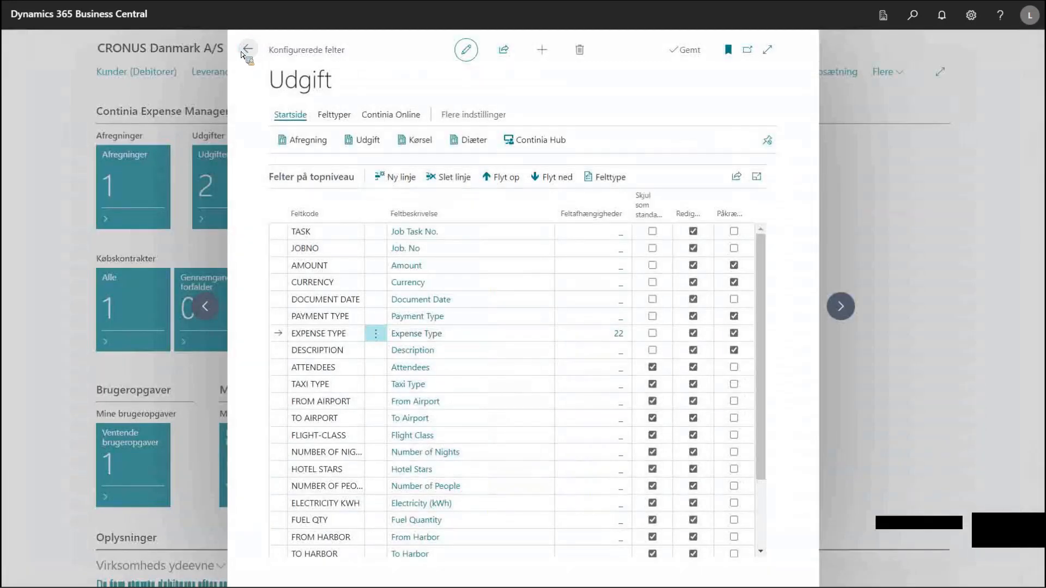
left_click(243, 55)
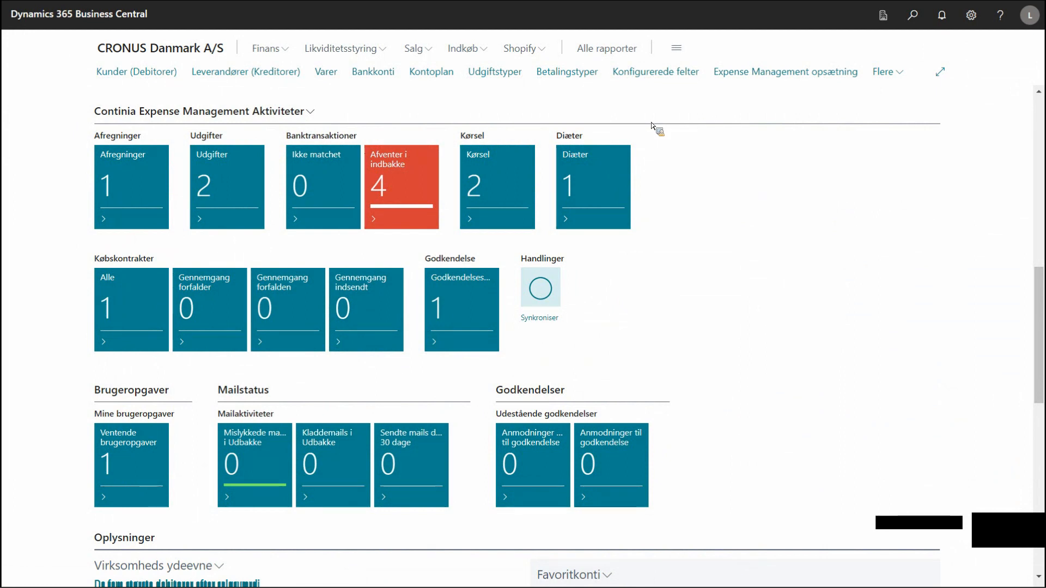
- Find the Kørselssatser page, examine the PRIVATBIL mileage rates, and reveal the remaining setup pages on the role center
key("alt+q")
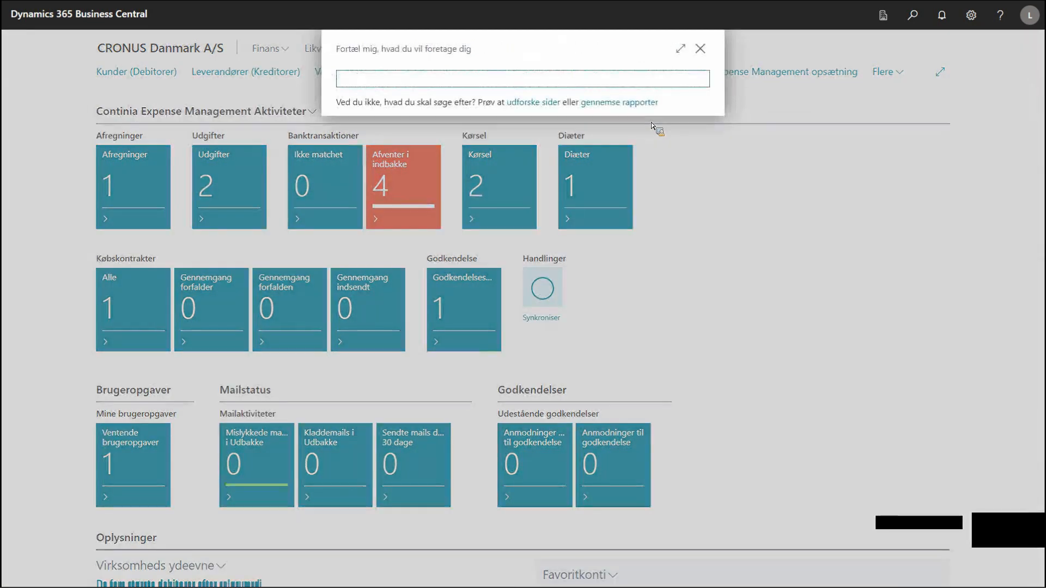
type("kørsels")
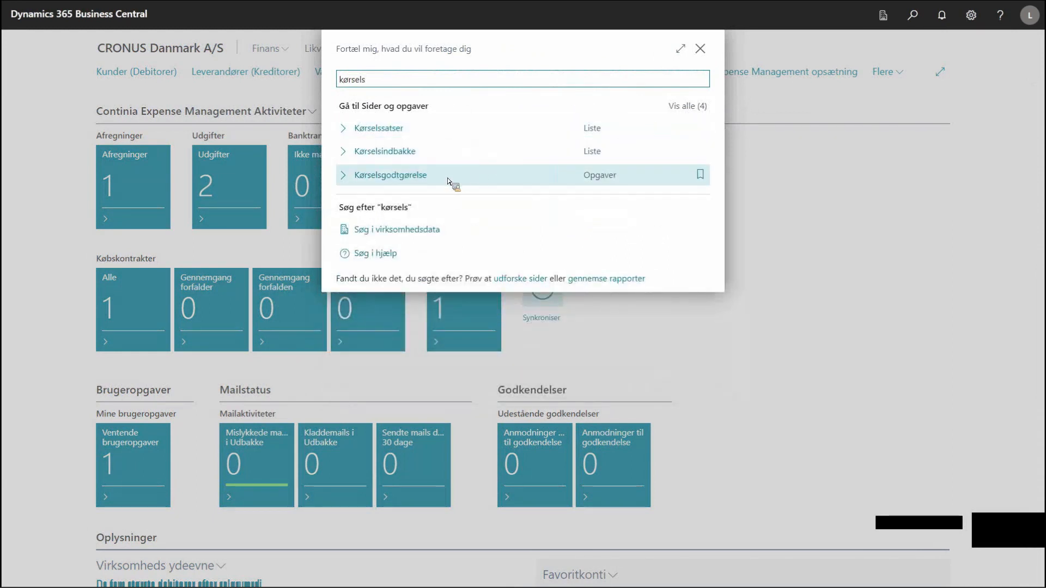
left_click(401, 134)
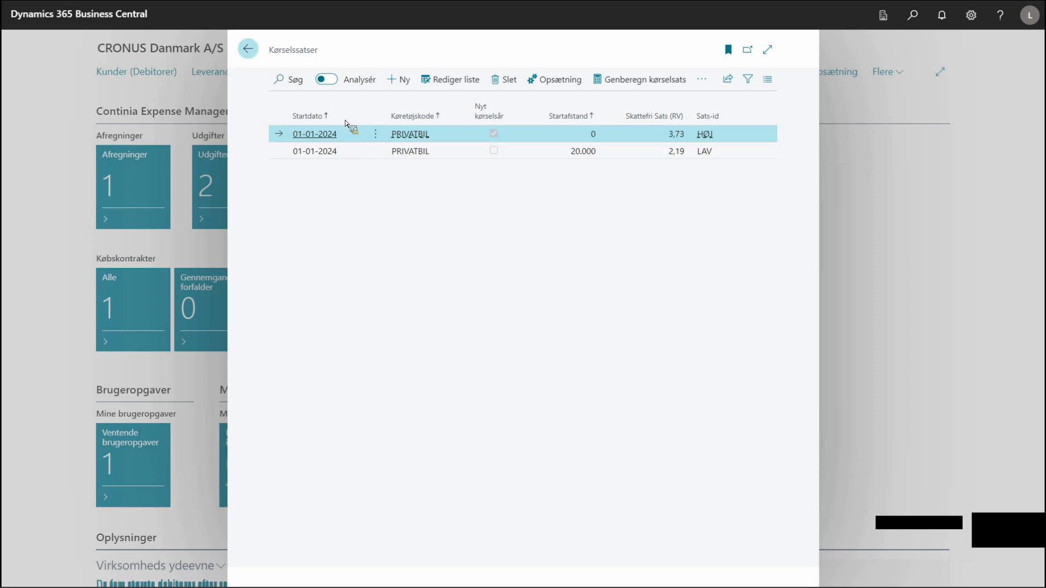
left_click(248, 49)
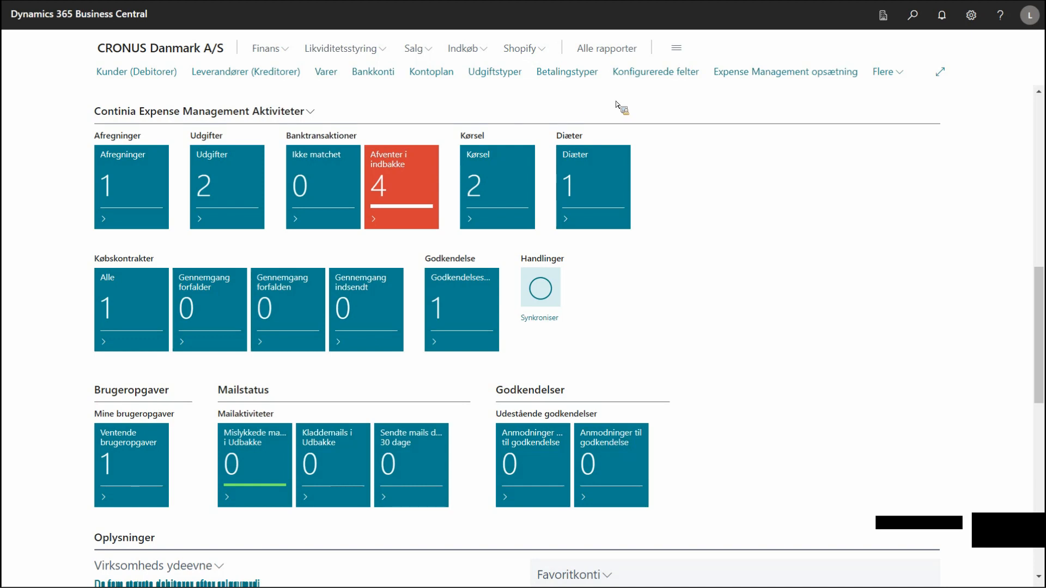
left_click(899, 73)
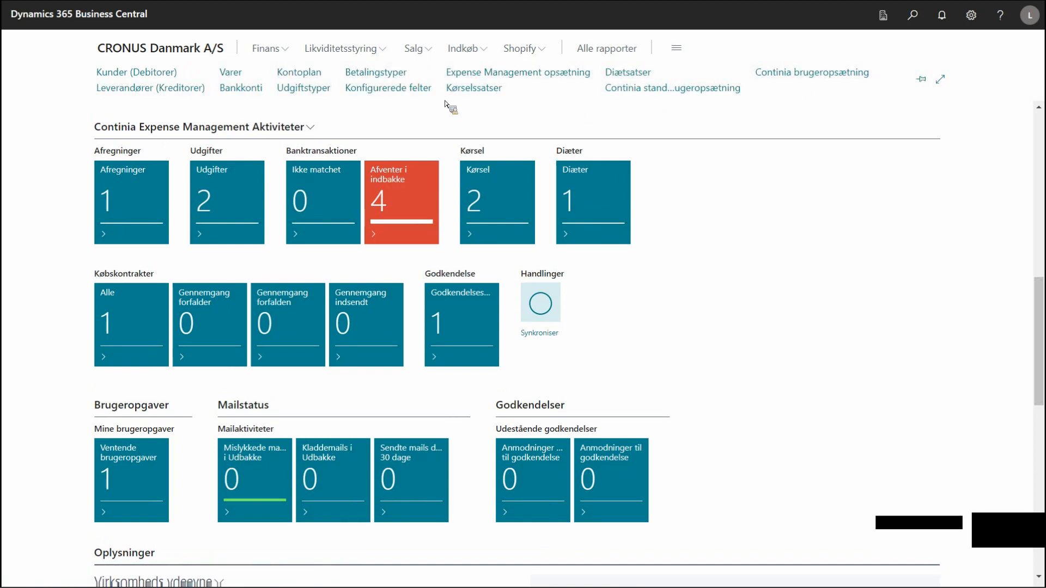
left_click(643, 89)
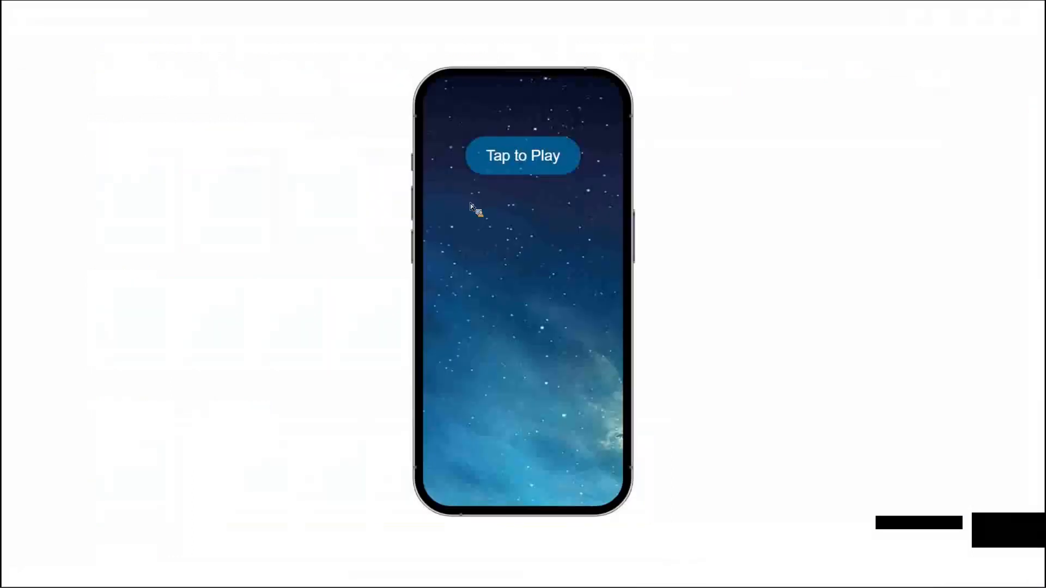
- Start the mobile expense app on the simulated phone and look through its open documents, creation options and receipt list
left_click(516, 161)
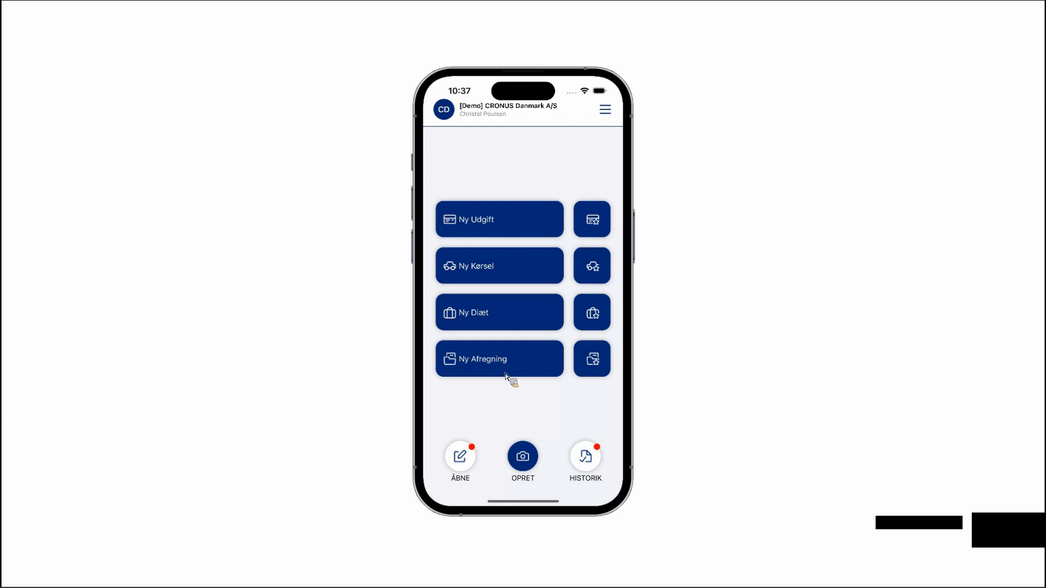
left_click(464, 463)
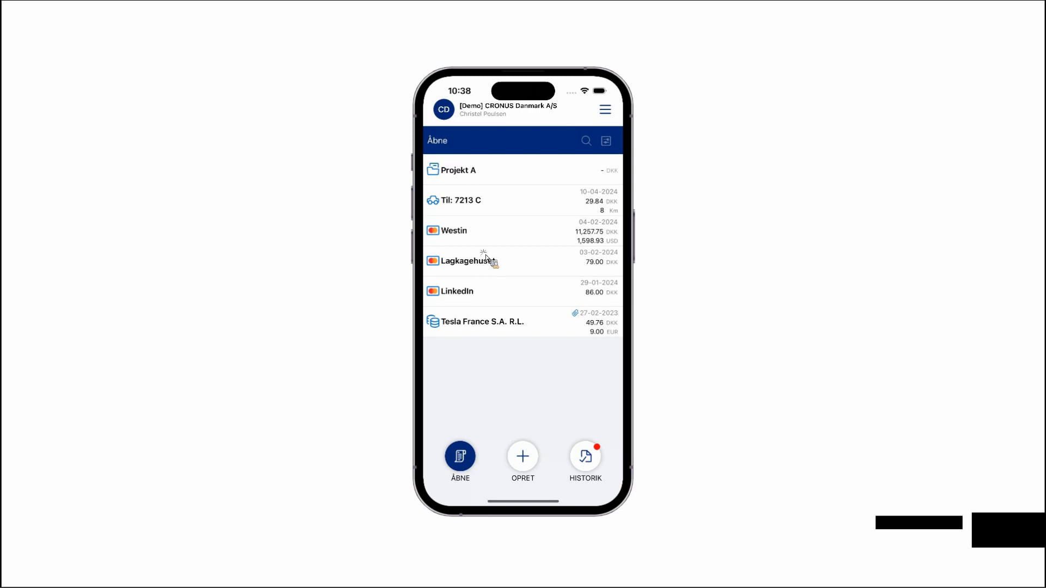
left_click(497, 236)
left_click(523, 458)
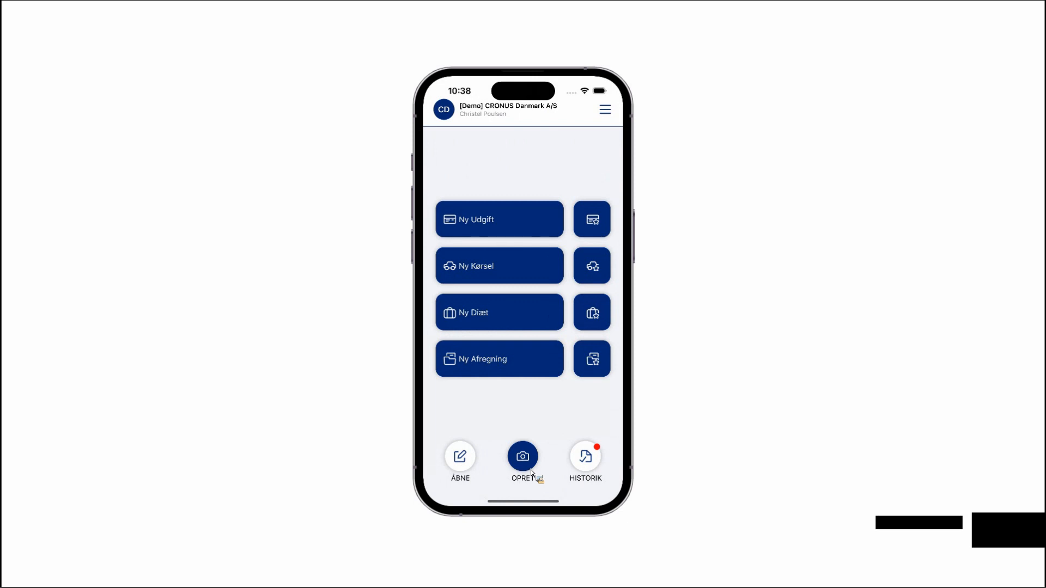
left_click(460, 457)
left_click(463, 458)
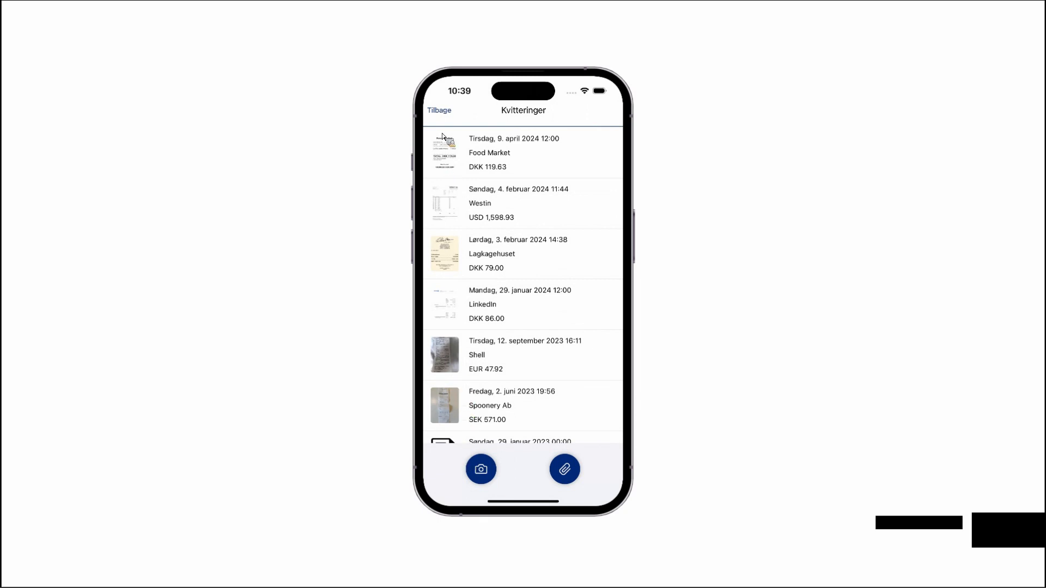
left_click(441, 112)
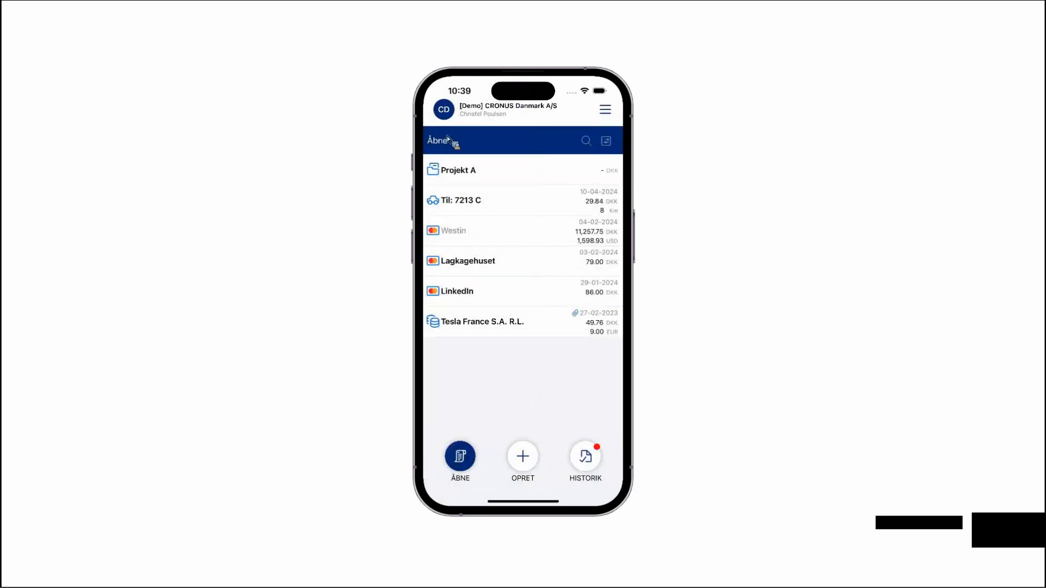
- Attach the Westin receipt of USD 1,598.93 to the open Westin expense and collapse the attached files
left_click(478, 234)
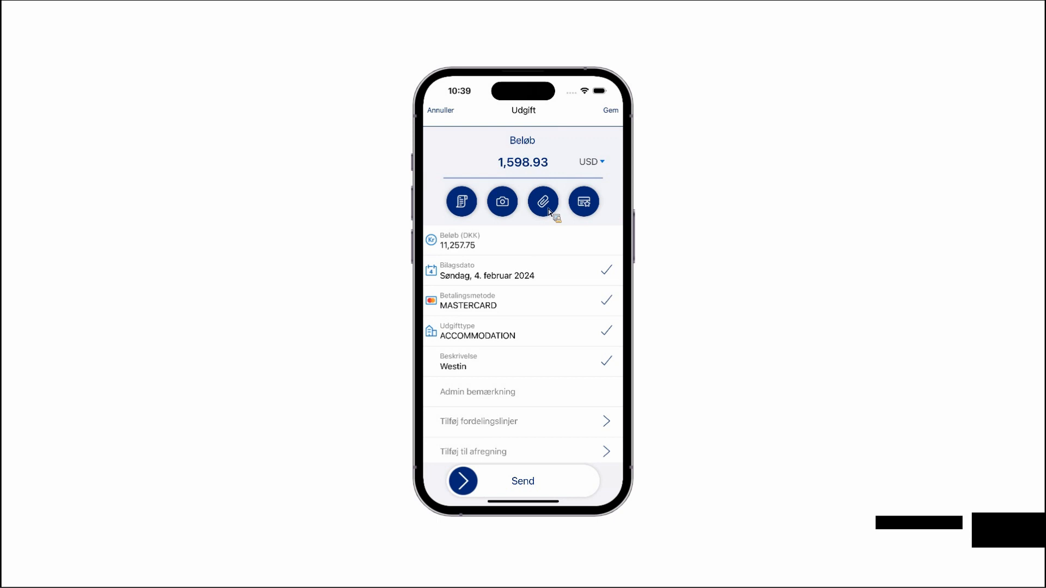
left_click(463, 206)
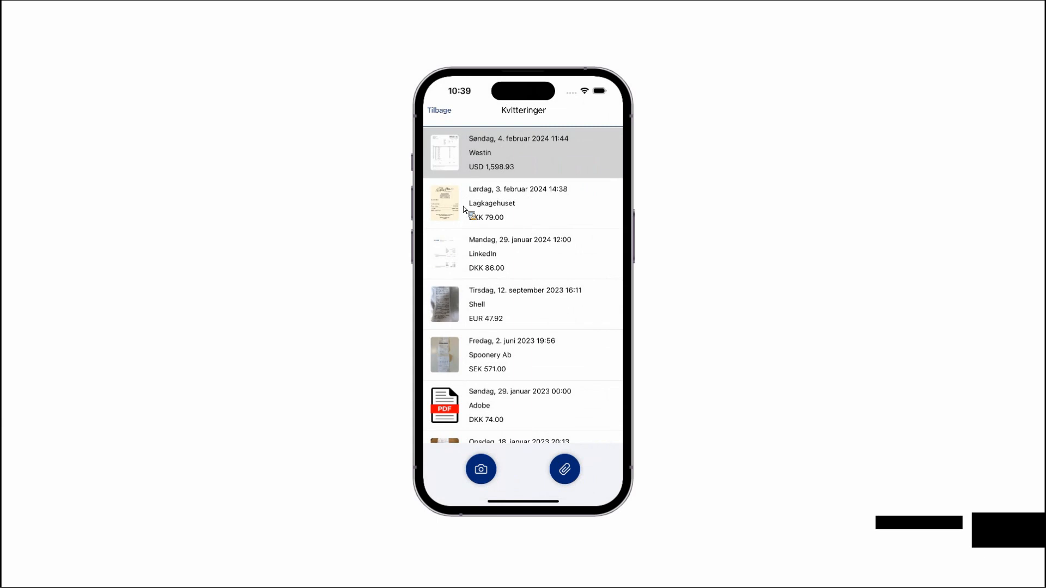
left_click(508, 158)
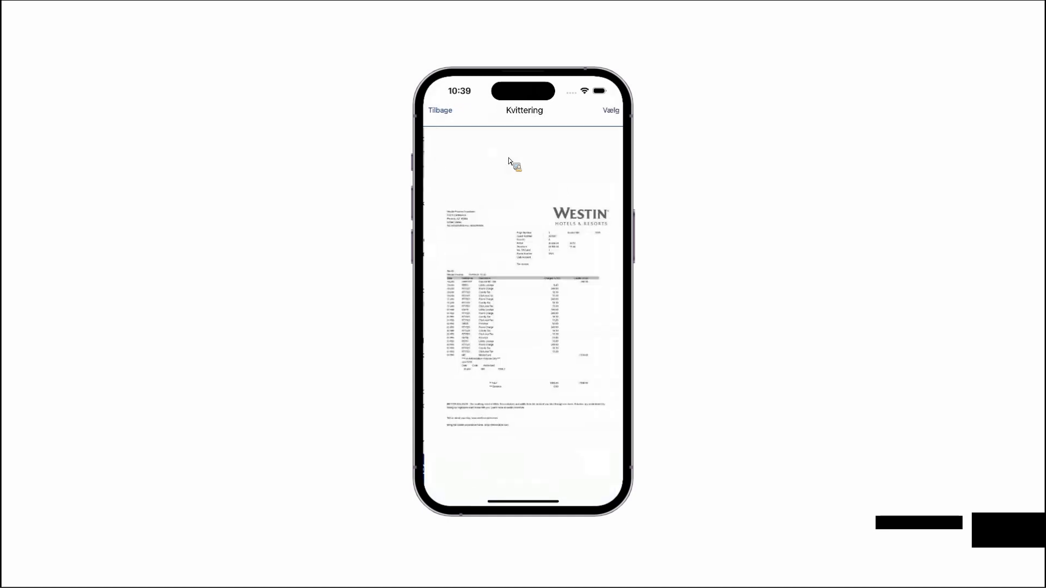
left_click(612, 114)
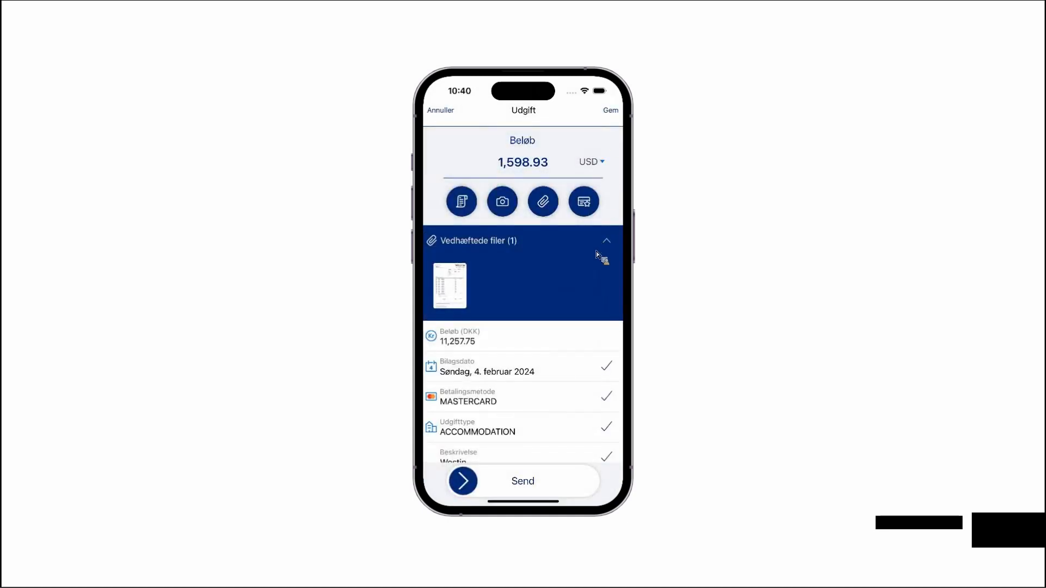
left_click(607, 242)
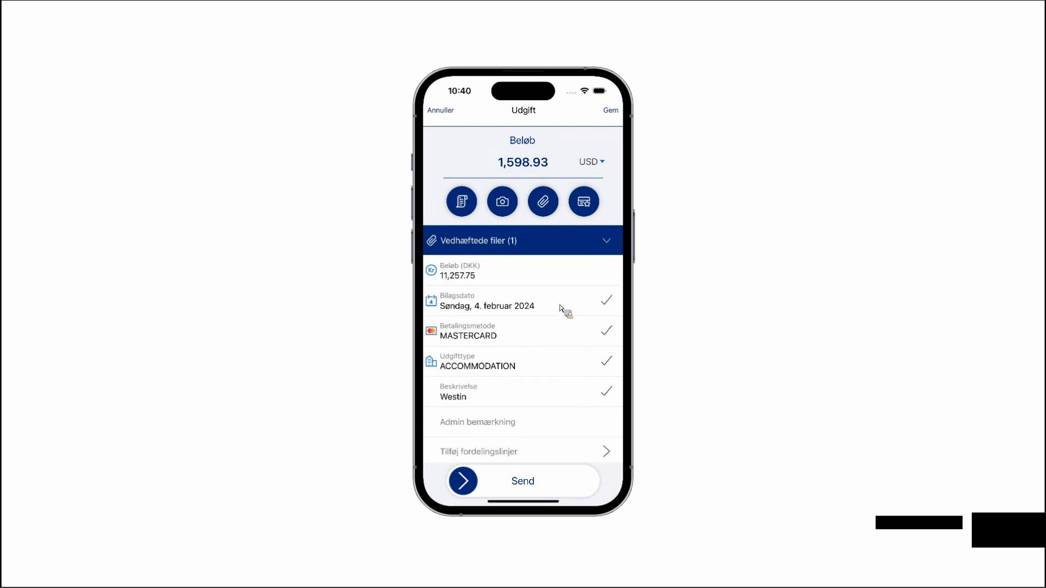
- Add an allocation line to the Westin expense with an amount of 25.00 USD
scroll(520, 391, "down", 2)
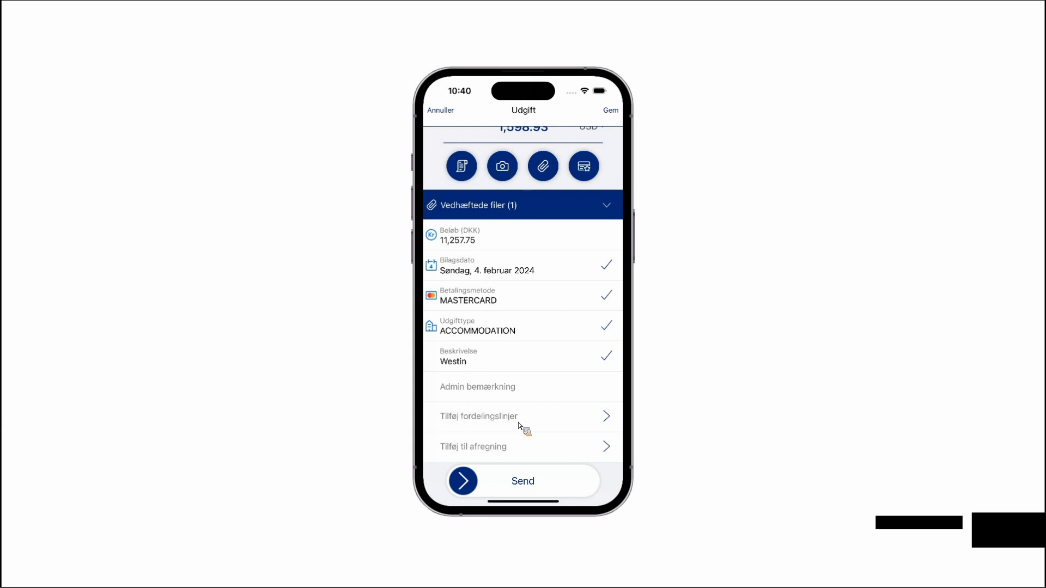
left_click(516, 425)
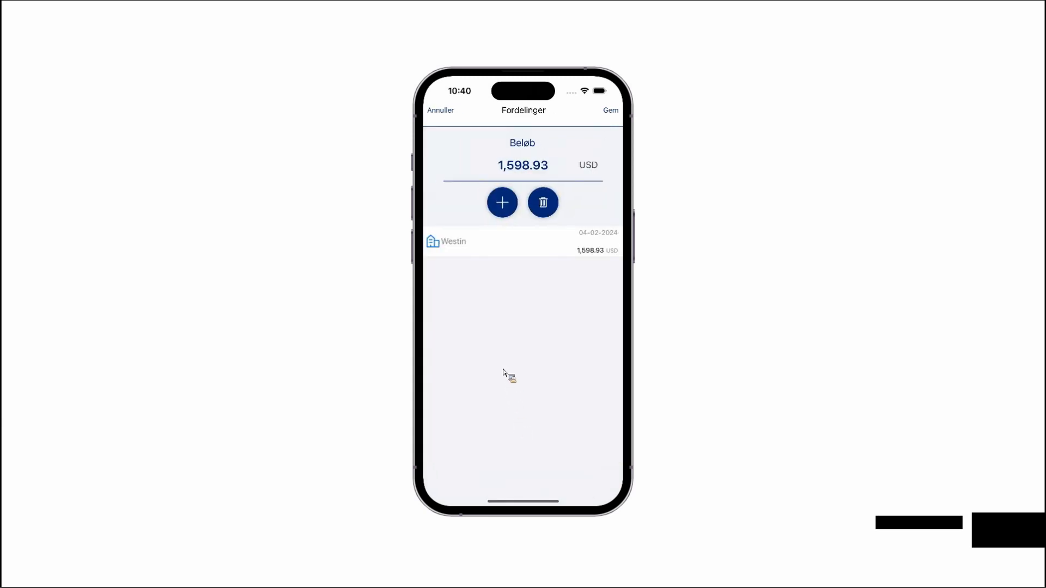
left_click(502, 207)
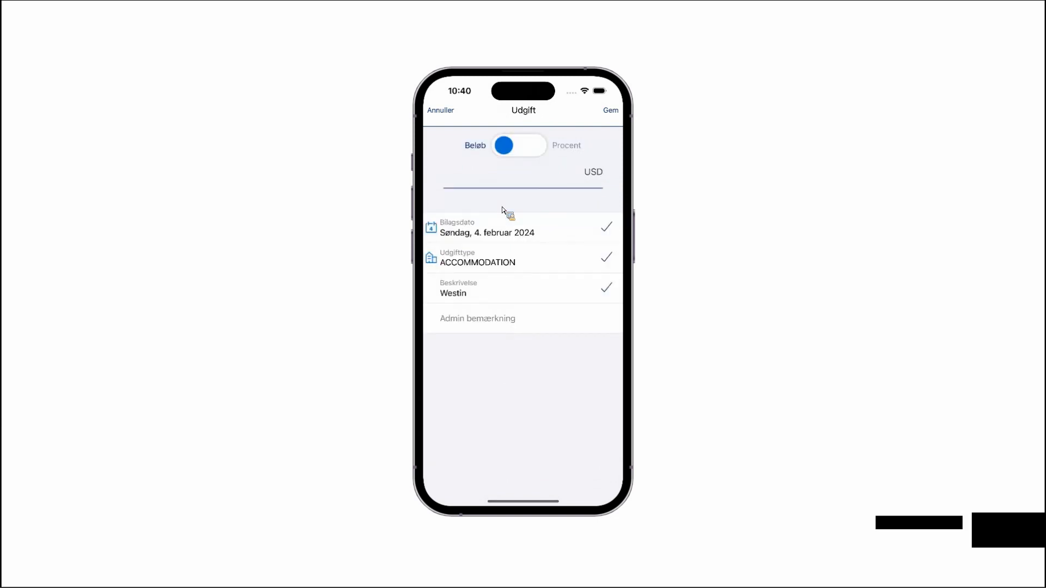
left_click(526, 180)
type("25")
key("Return")
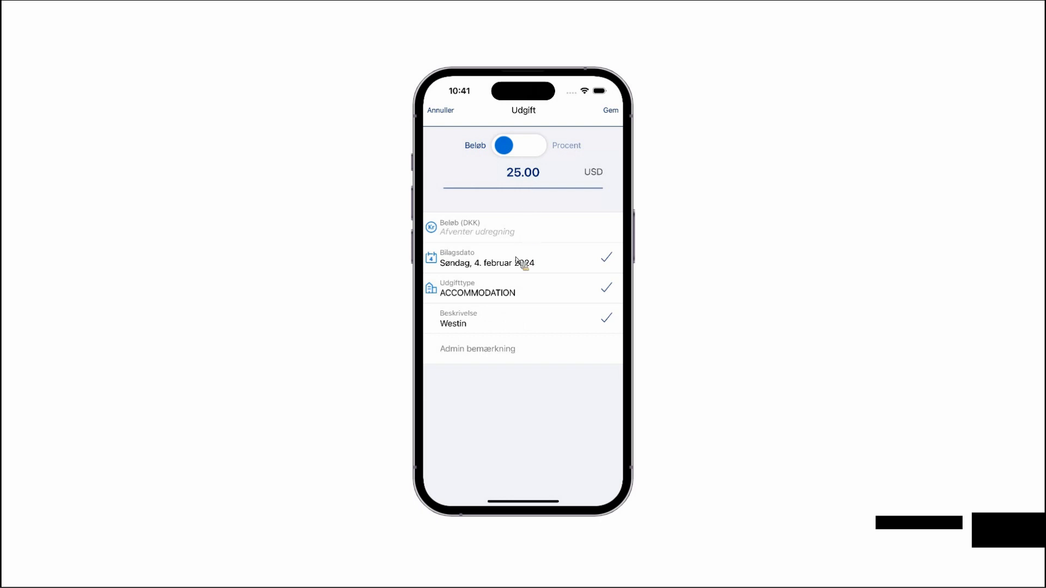
- Change the allocation line's expense type to BEFORDRING, and replace it with FORTÆRING
left_click(491, 299)
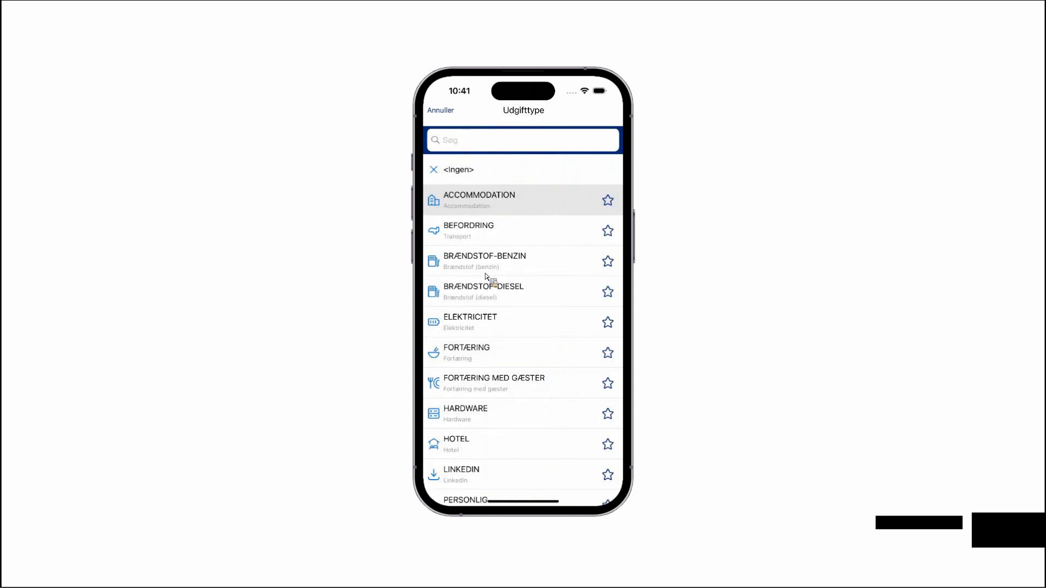
left_click(480, 241)
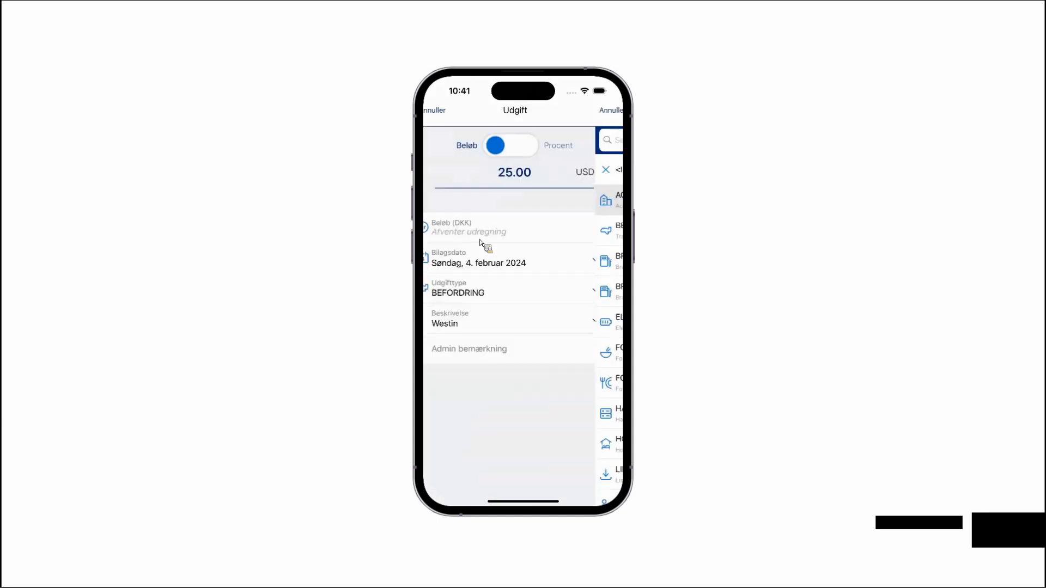
left_click(479, 300)
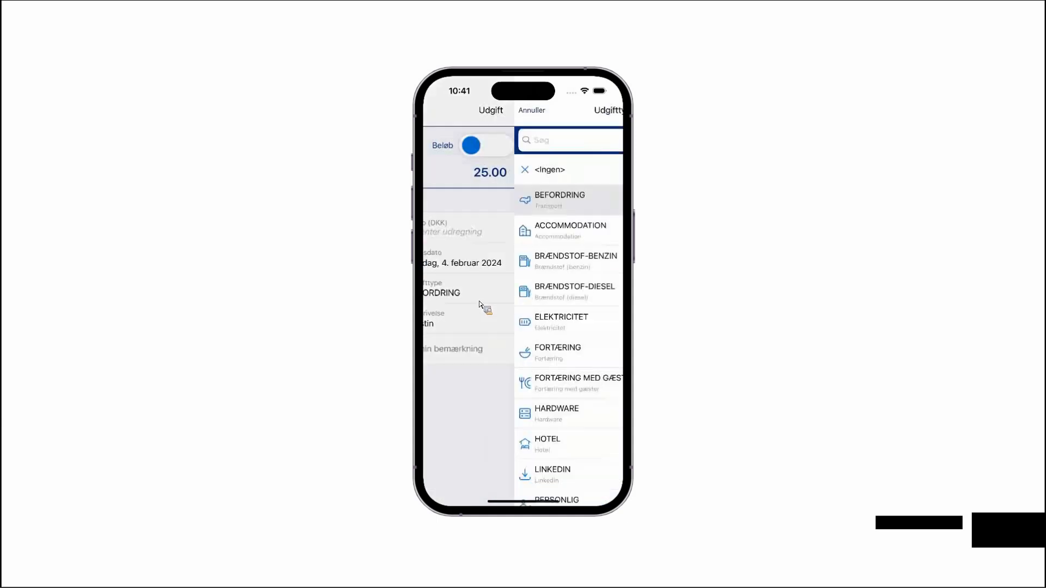
left_click(480, 357)
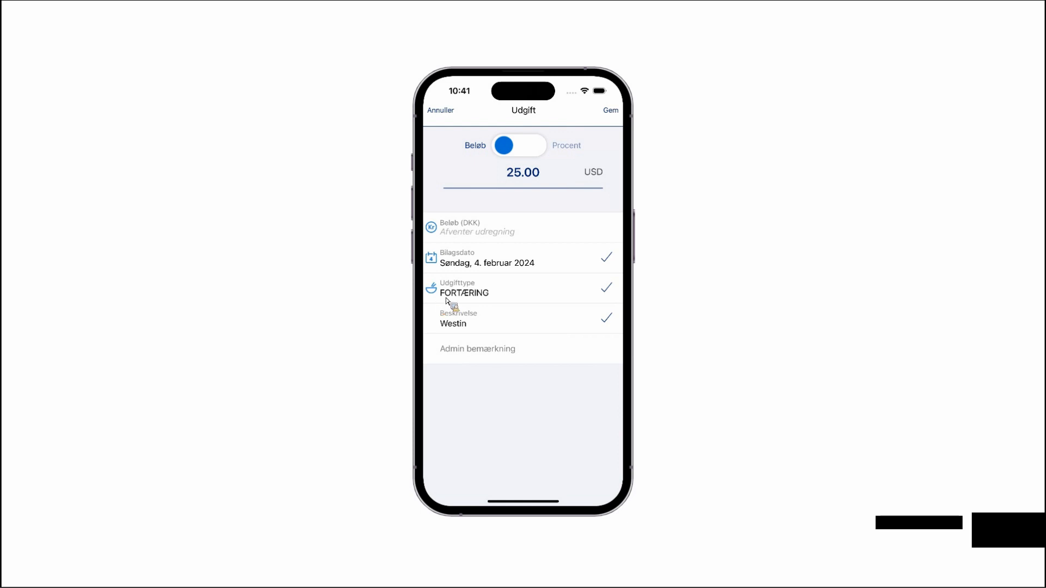
- Save the FORTÆRING allocation line, merge the Westin expense with its matching expense of the same amount, and collapse the attached files
left_click(610, 110)
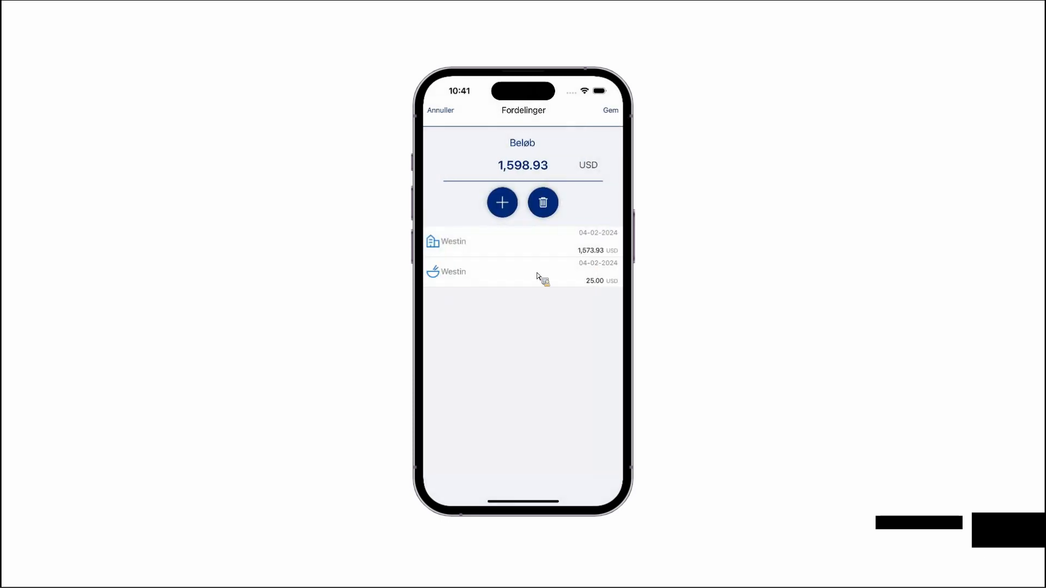
left_click(508, 248)
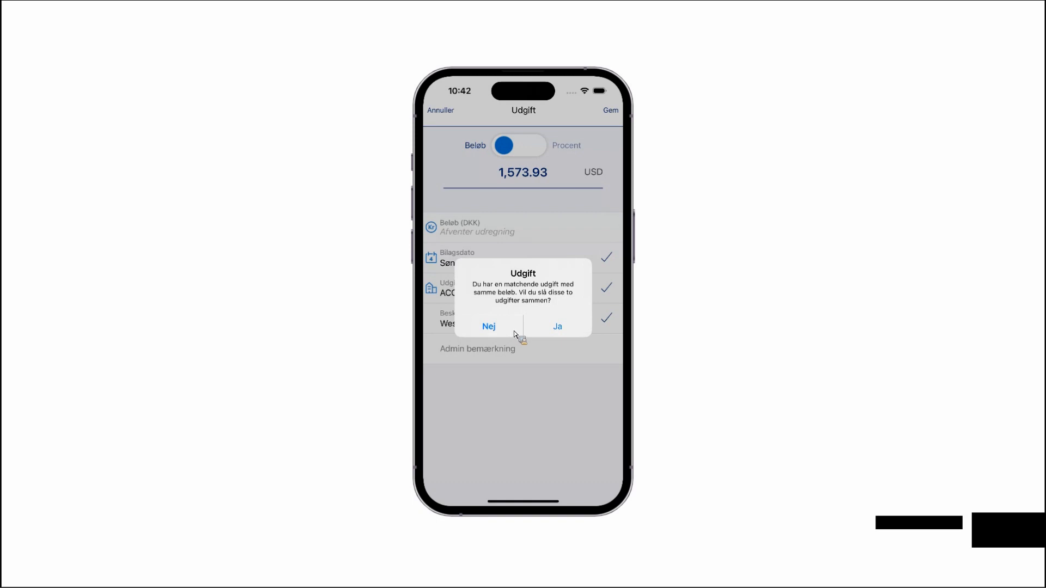
left_click(562, 335)
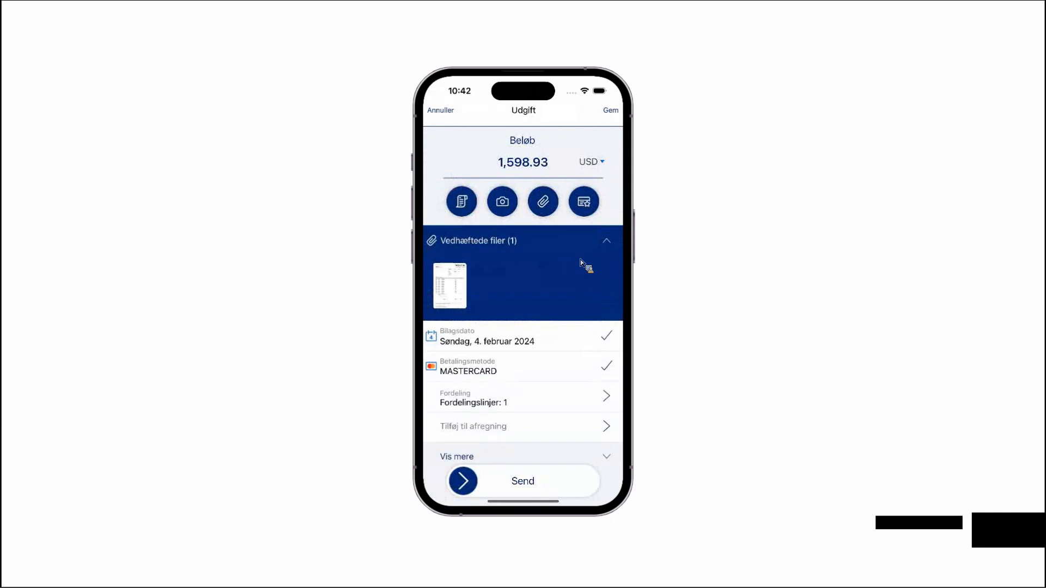
left_click(609, 243)
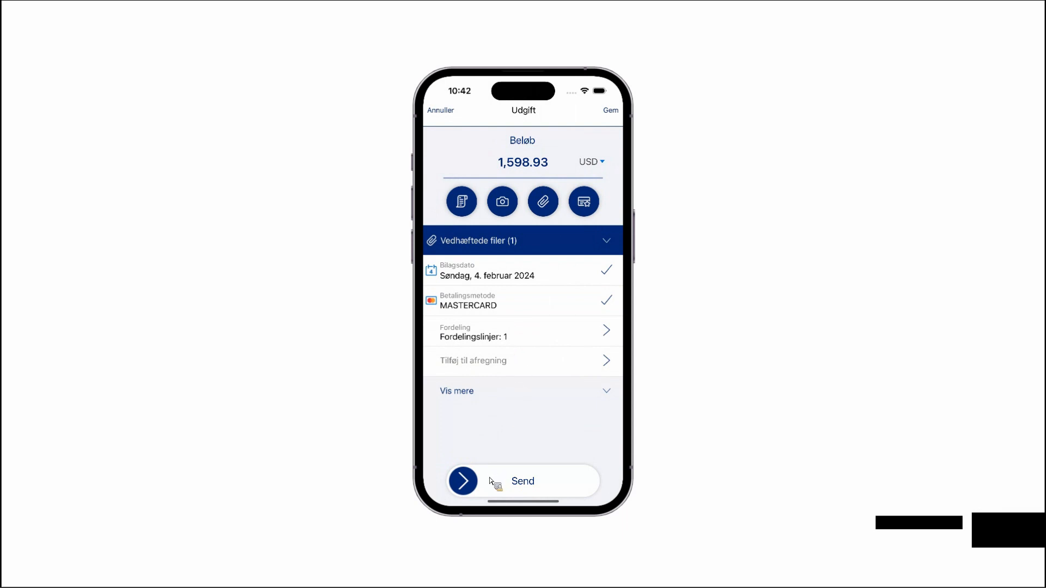
- Try to send the merged Westin expense, and try to save it
left_click(467, 493)
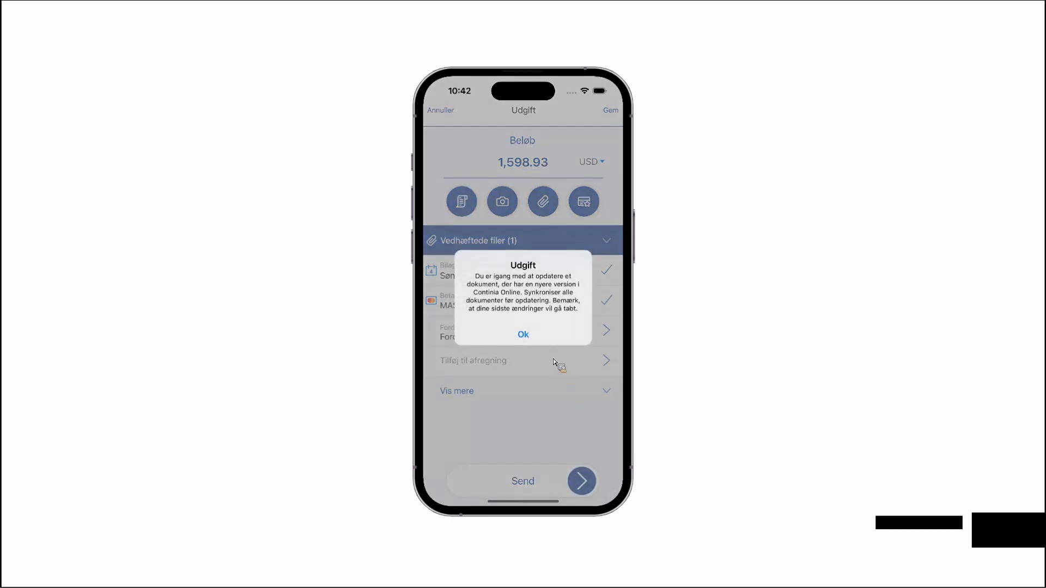
left_click(524, 338)
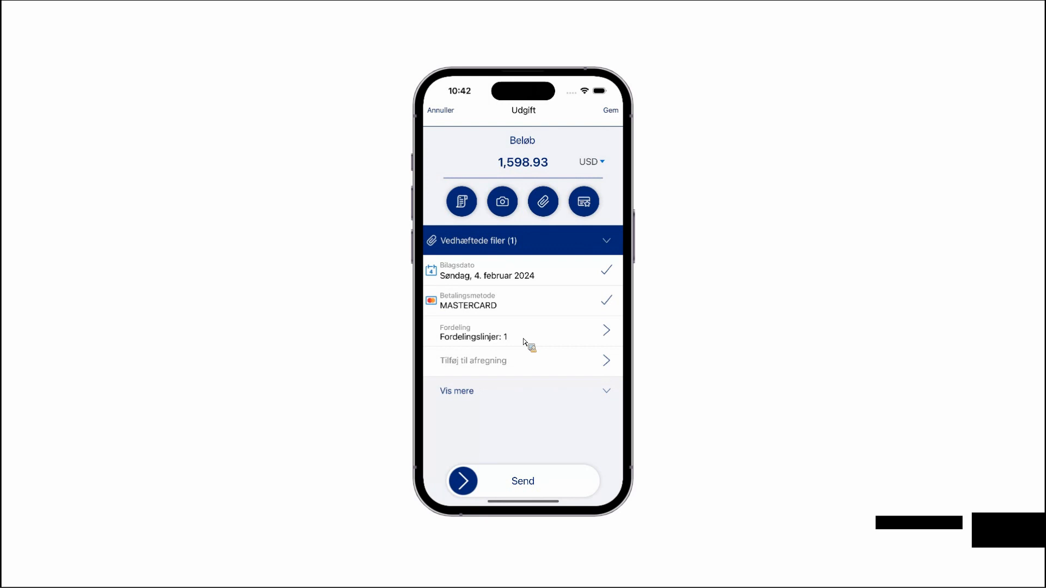
left_click_drag(465, 486, 563, 494)
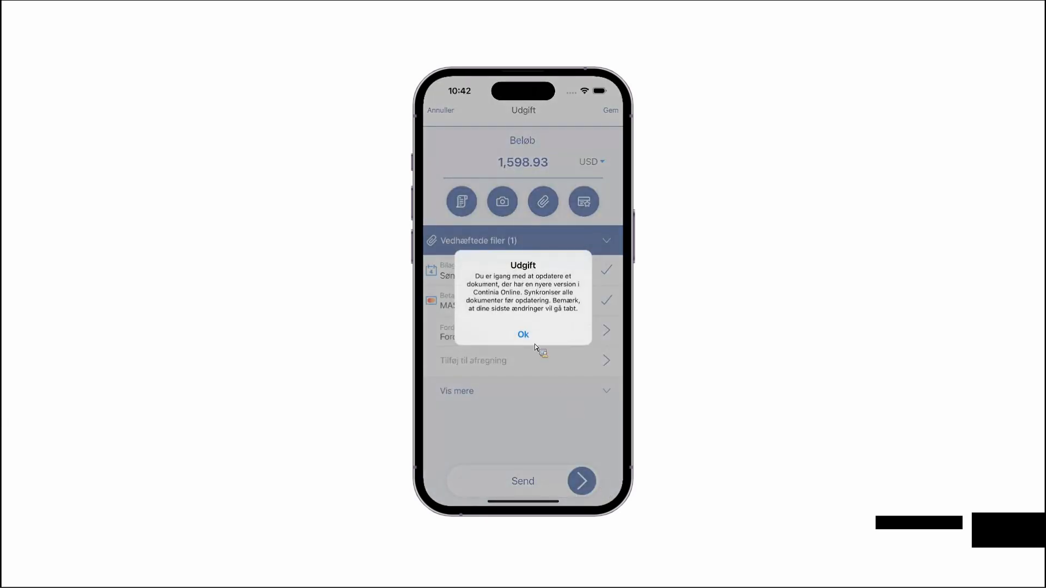
left_click(524, 335)
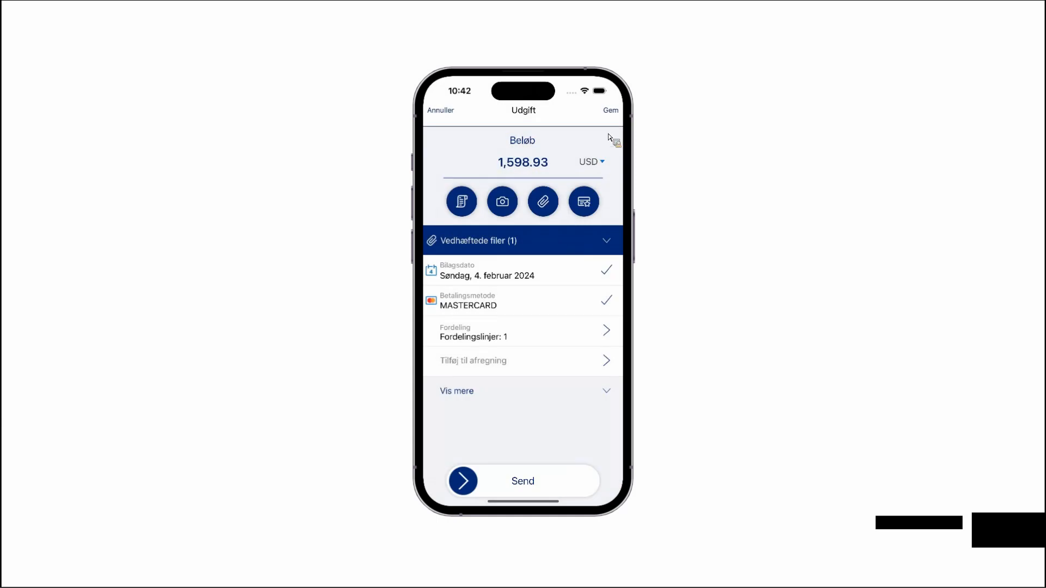
left_click(612, 127)
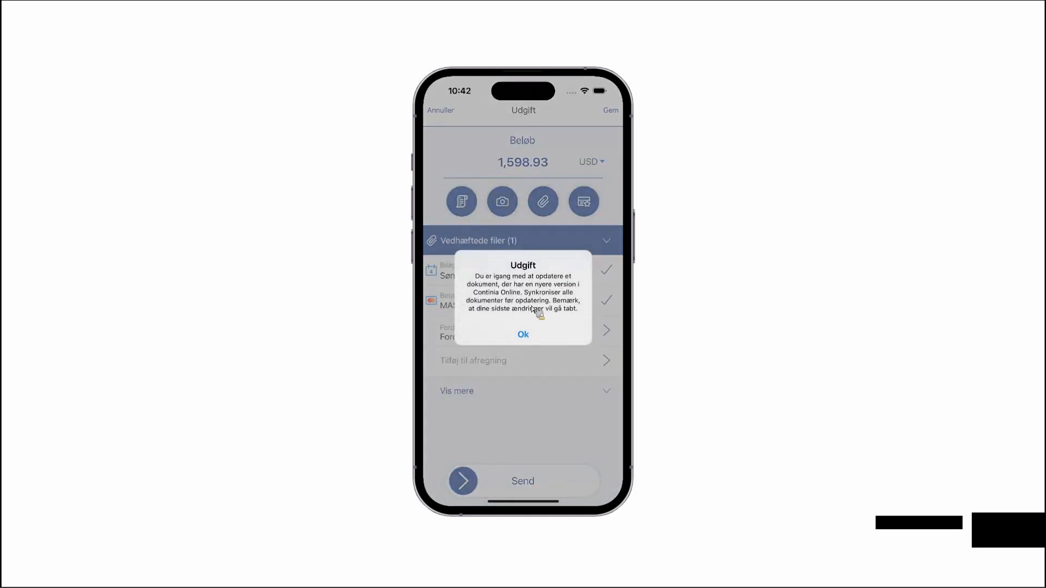
left_click(527, 341)
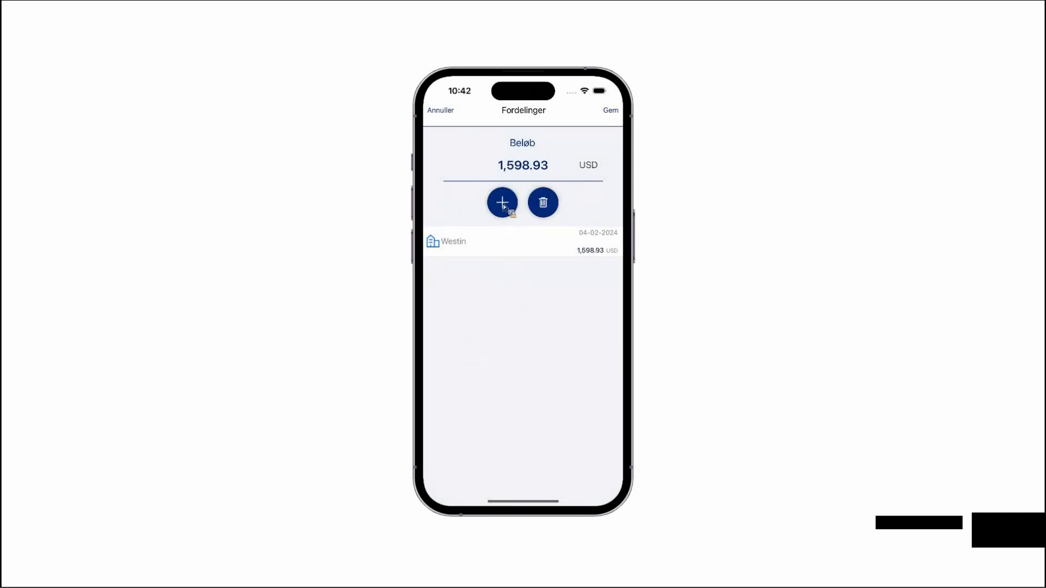
- Add and save a 25 USD allocation line on the Westin expense, and decline sending the expense without a receipt
left_click(502, 203)
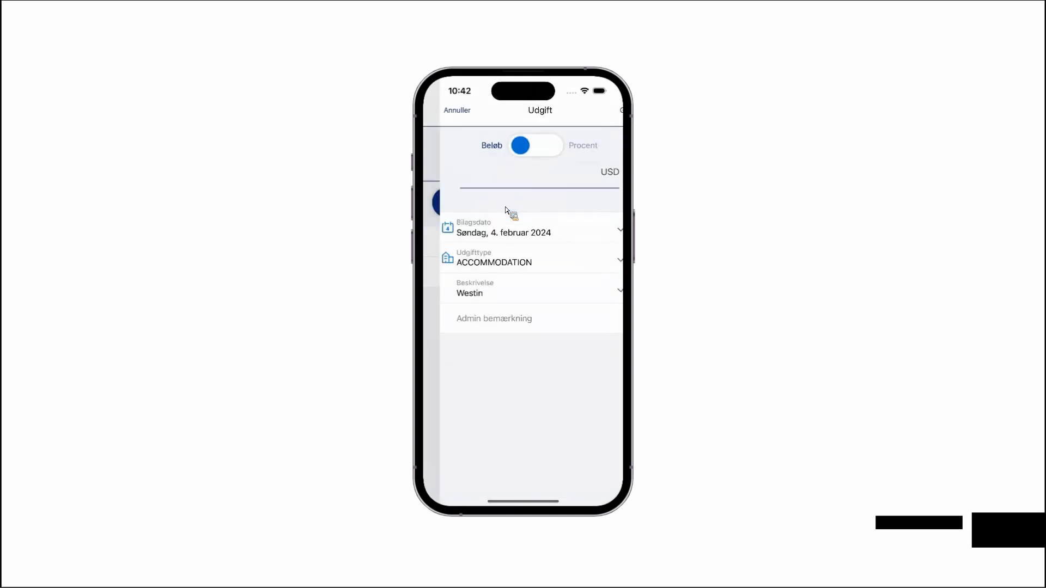
left_click(517, 181)
type("25")
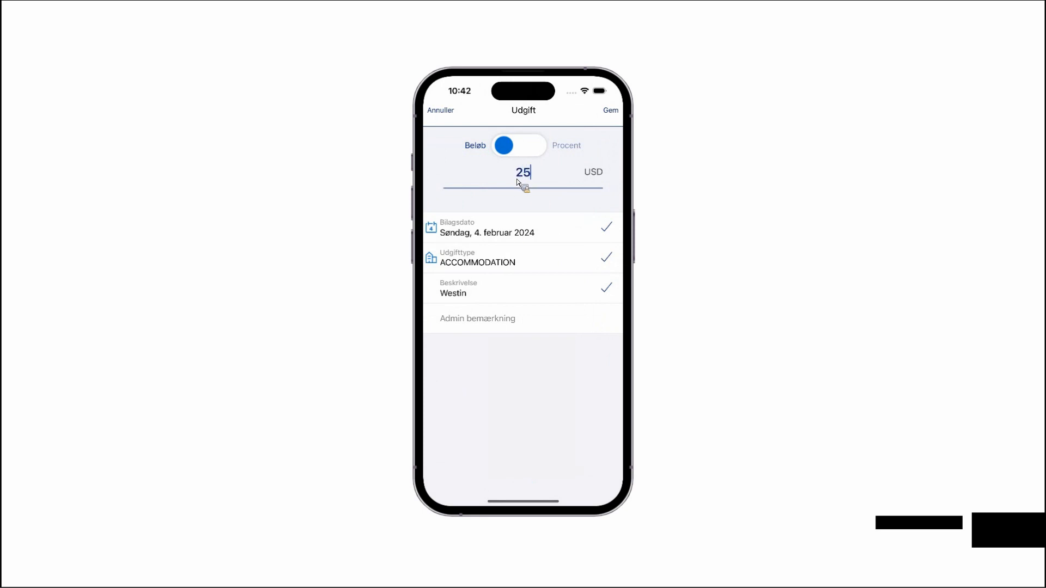
left_click(610, 110)
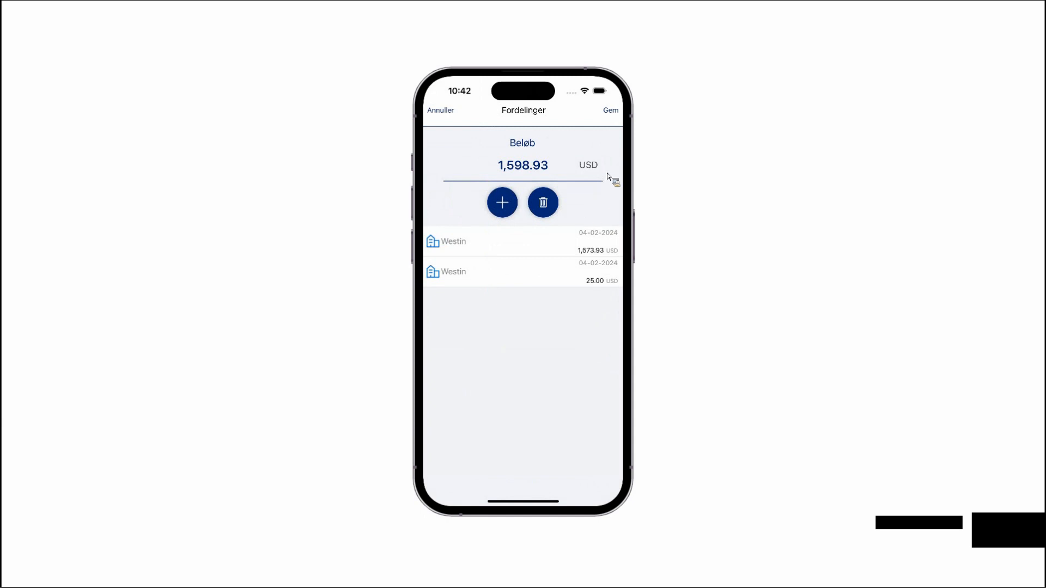
left_click(613, 111)
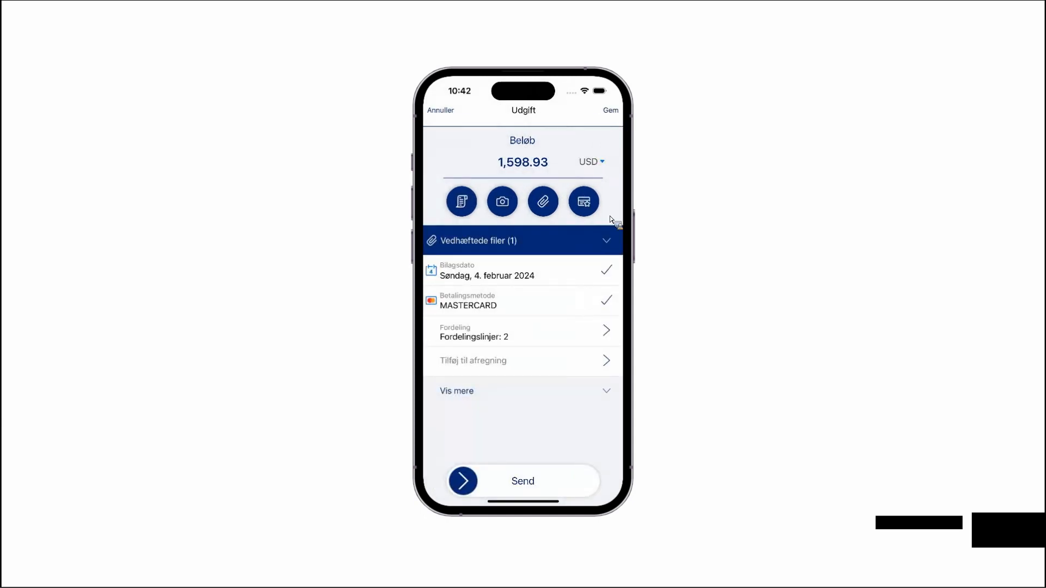
left_click_drag(464, 492, 621, 489)
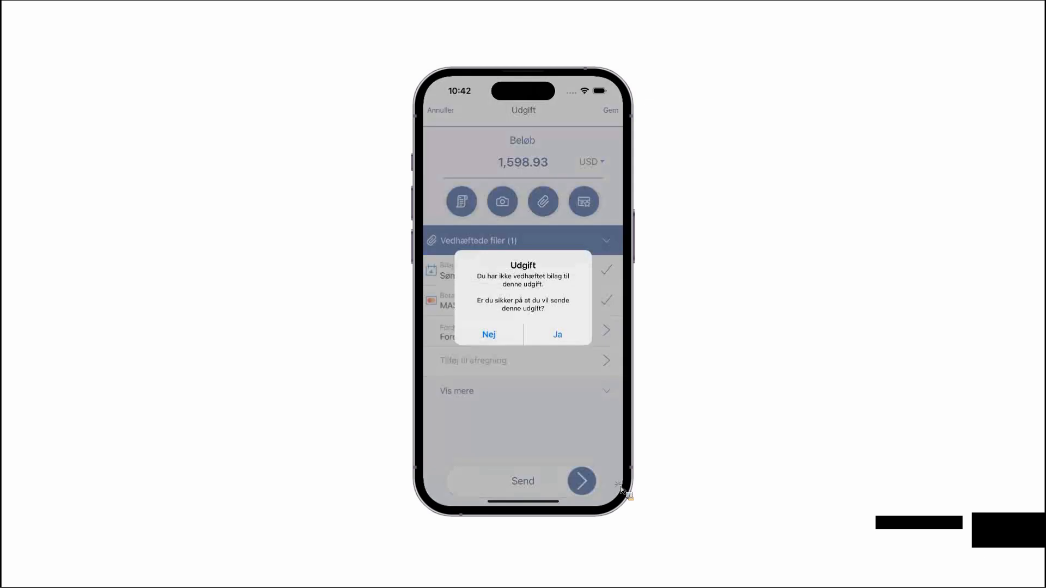
left_click(488, 337)
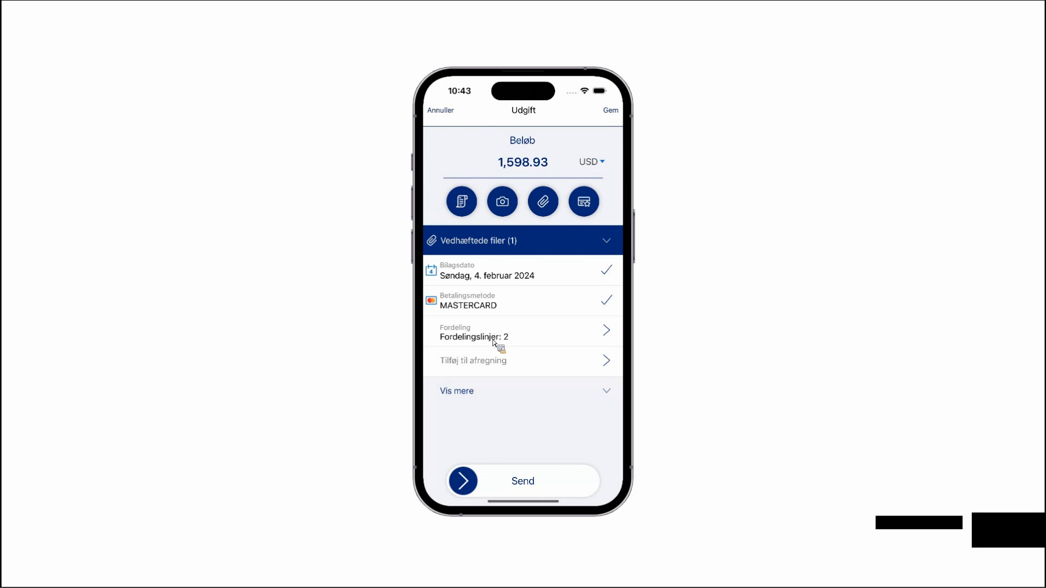
- Change the 25.00 USD allocation line's expense type to FORTÆRING and save the Westin expense
left_click(518, 338)
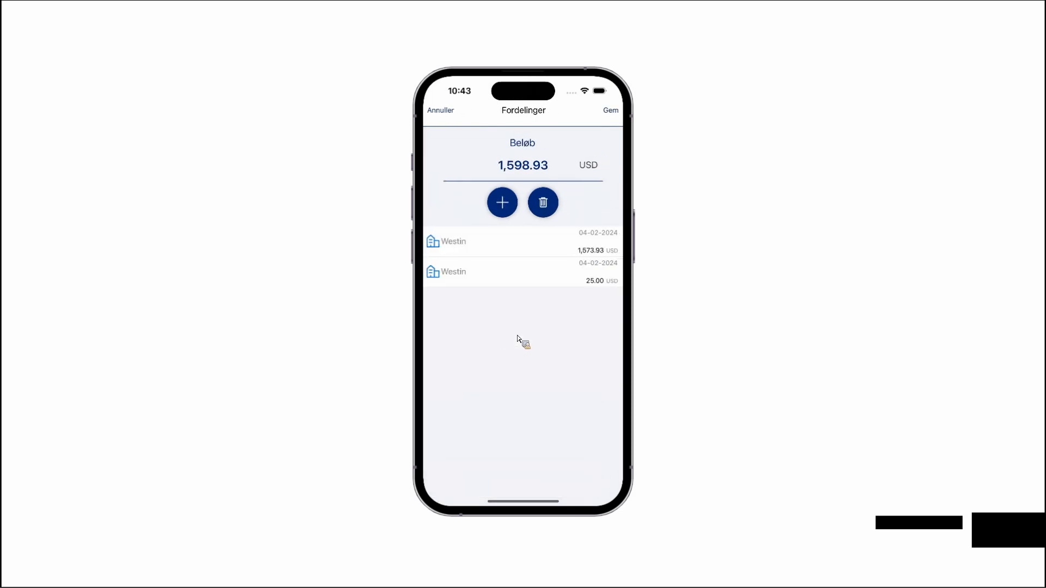
left_click(505, 274)
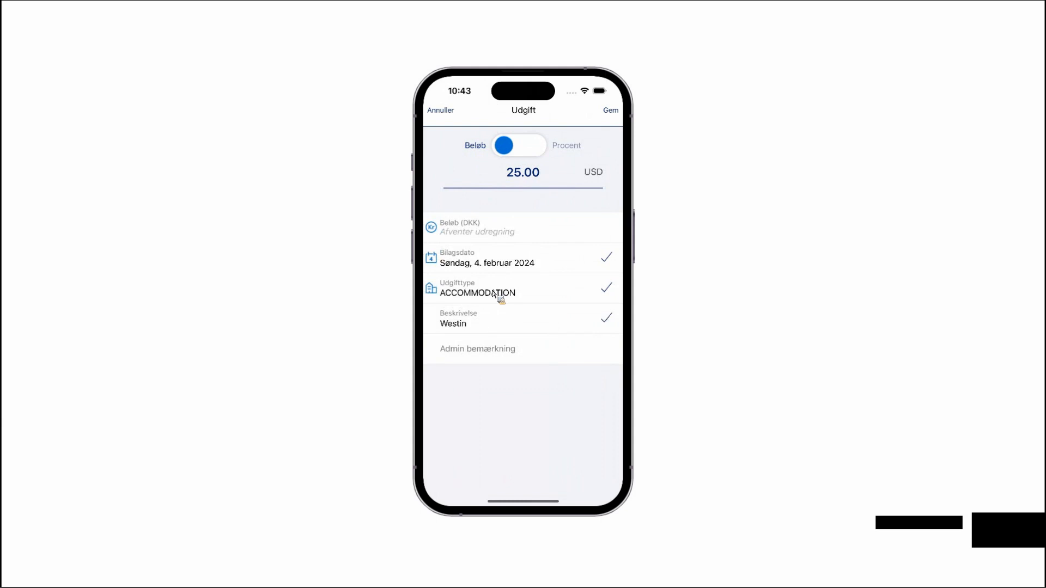
left_click(493, 294)
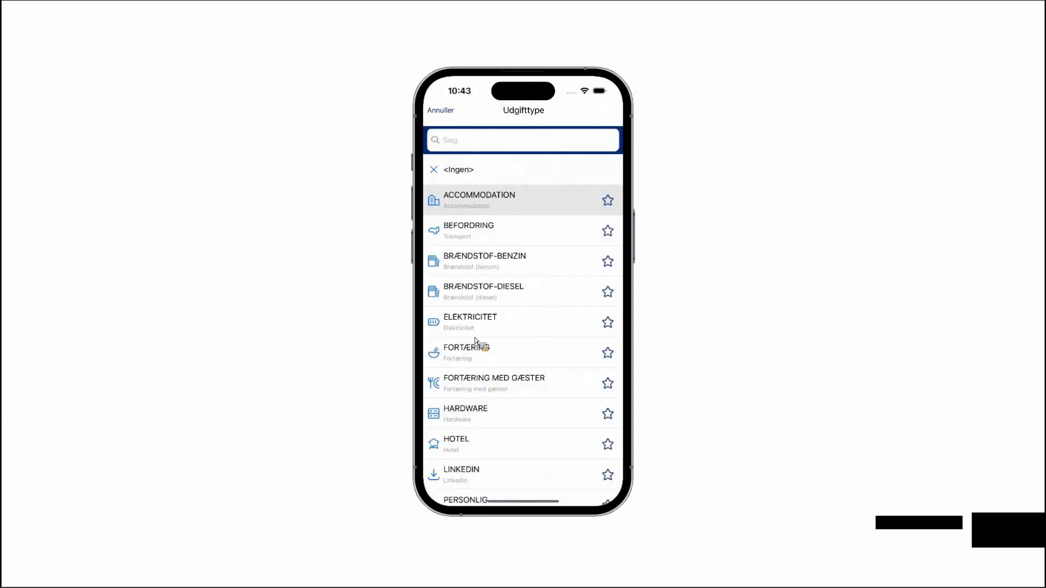
left_click(479, 363)
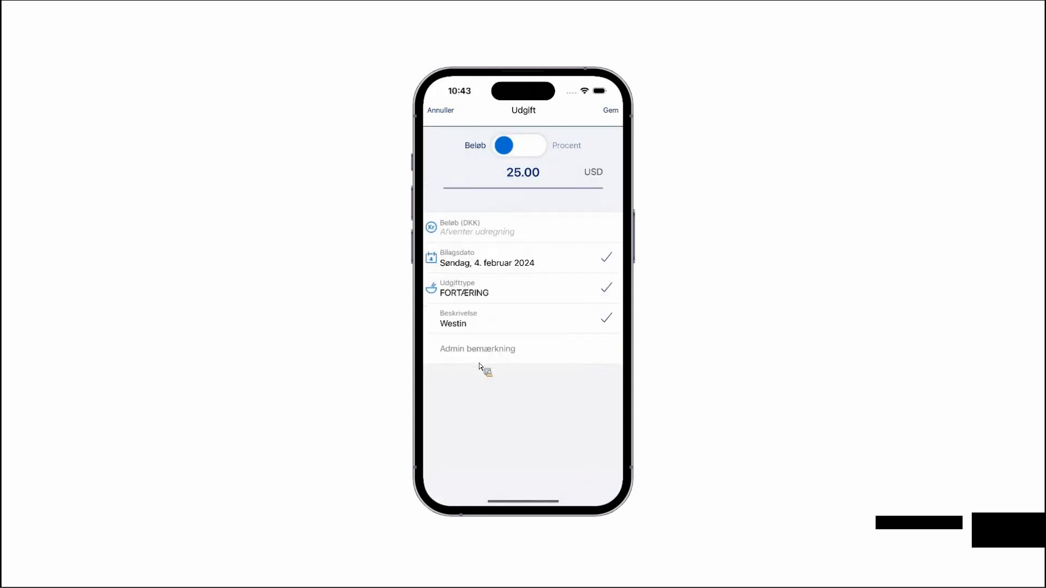
left_click(610, 110)
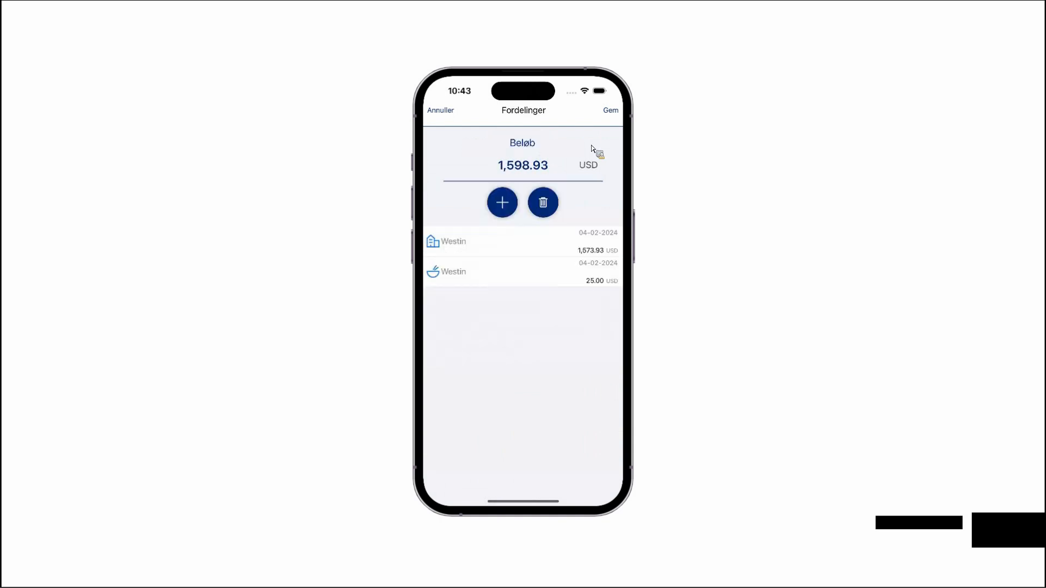
left_click(613, 113)
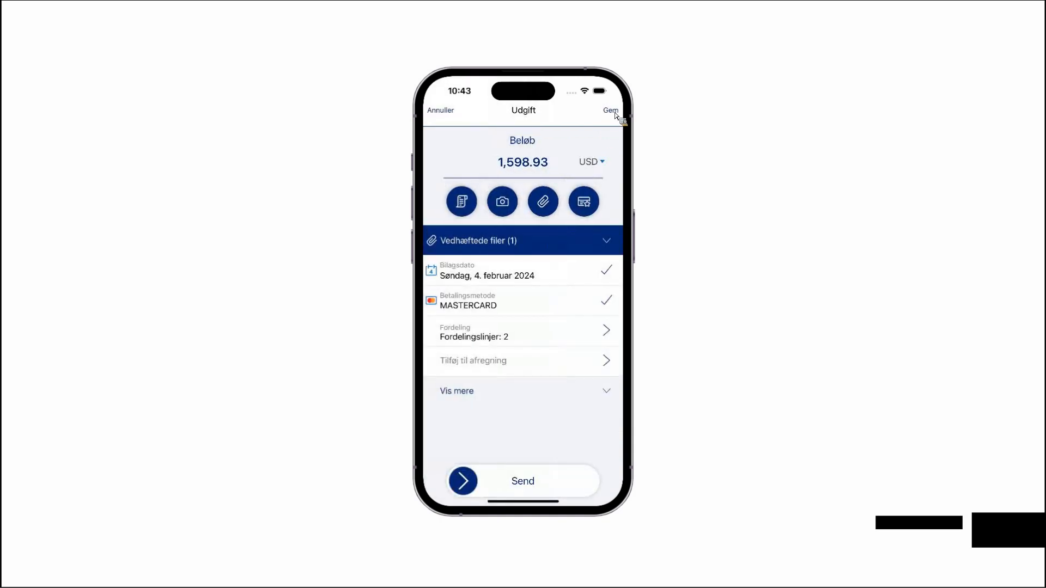
left_click(613, 111)
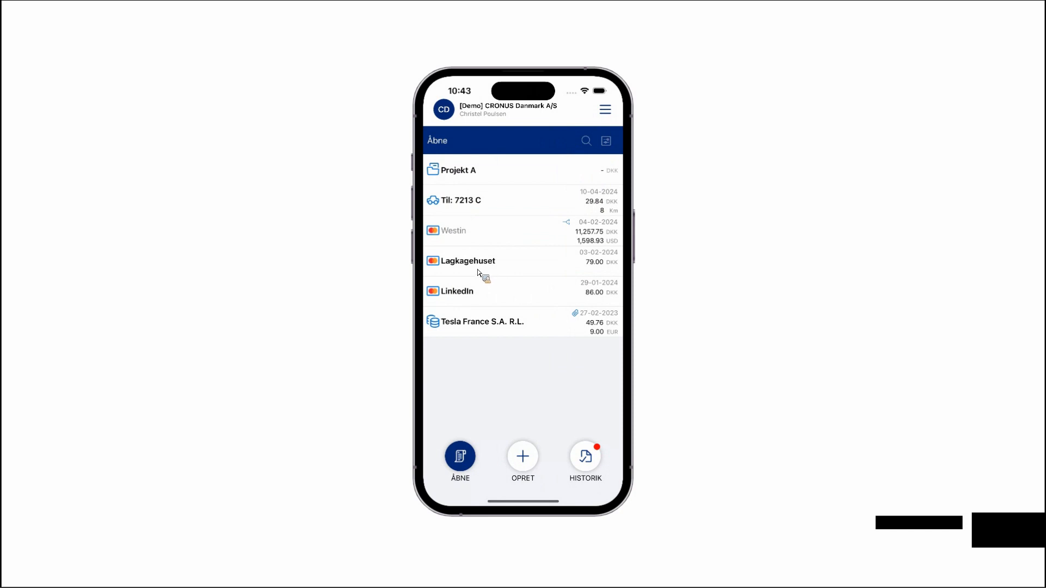
- Add the existing Lagkagehuset and Westin expenses to the Projekt A settlement
left_click(491, 178)
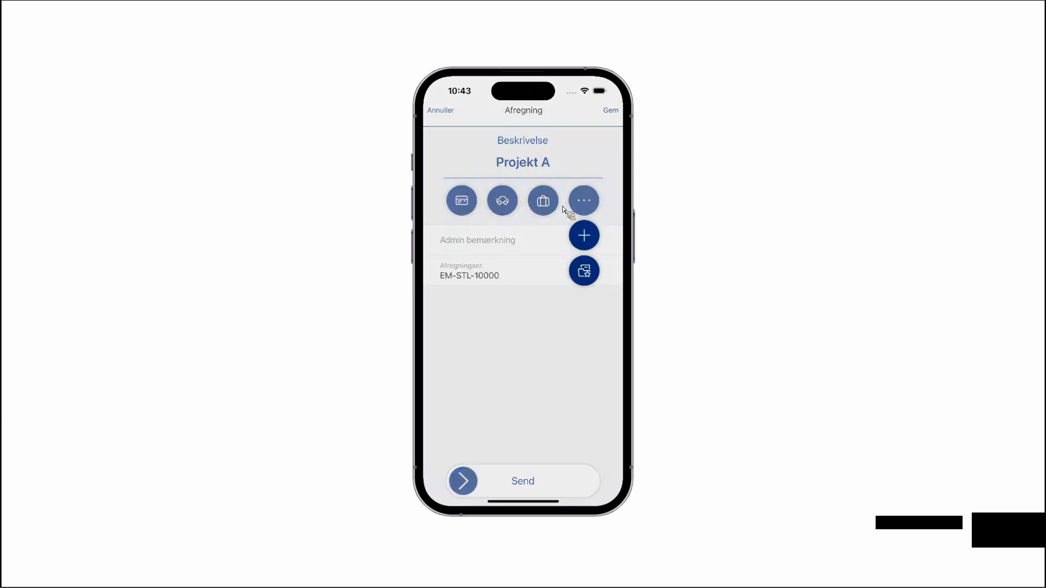
left_click(590, 228)
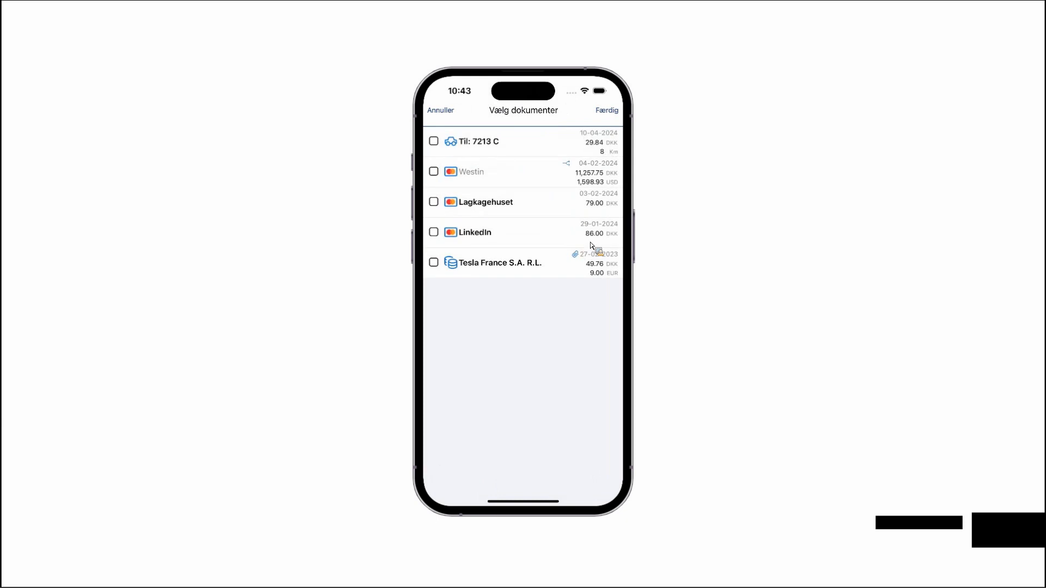
left_click(493, 210)
left_click(536, 165)
left_click(613, 112)
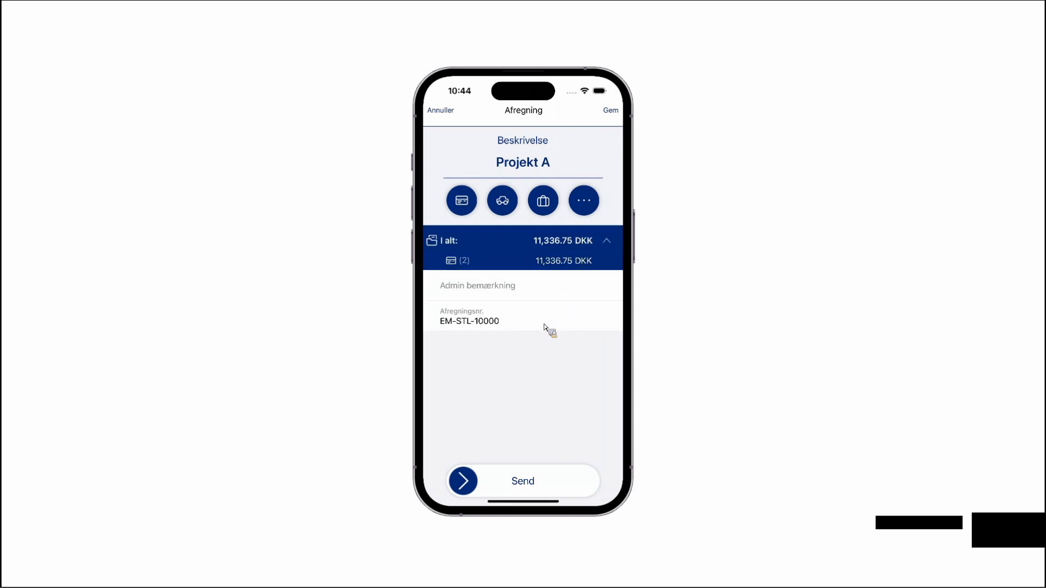
- Attach the Lagkagehuset receipt of DKK 79.00 to the Lagkagehuset expense in Projekt A and save the expense
left_click(482, 267)
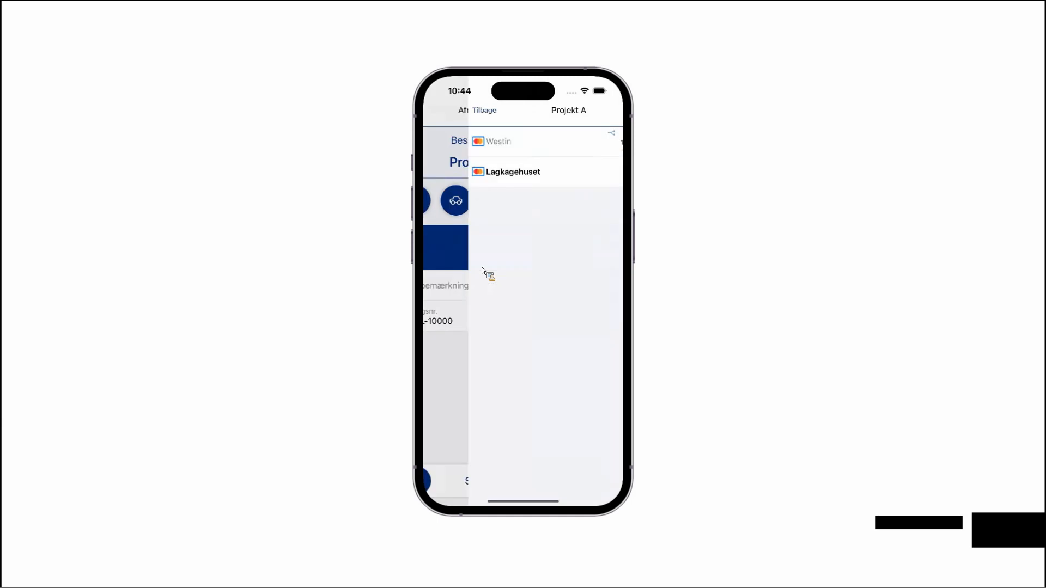
left_click(476, 176)
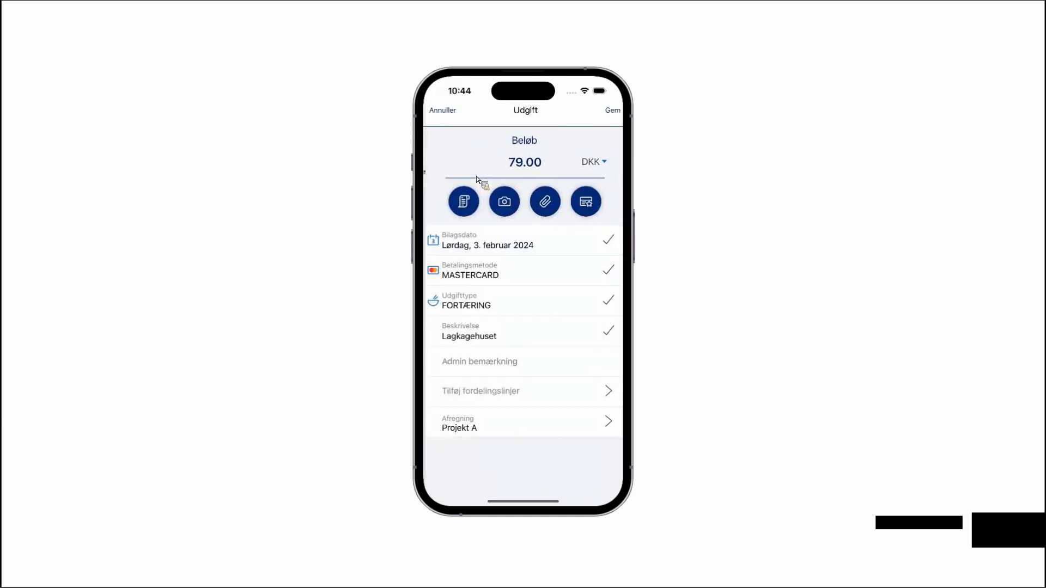
left_click(461, 205)
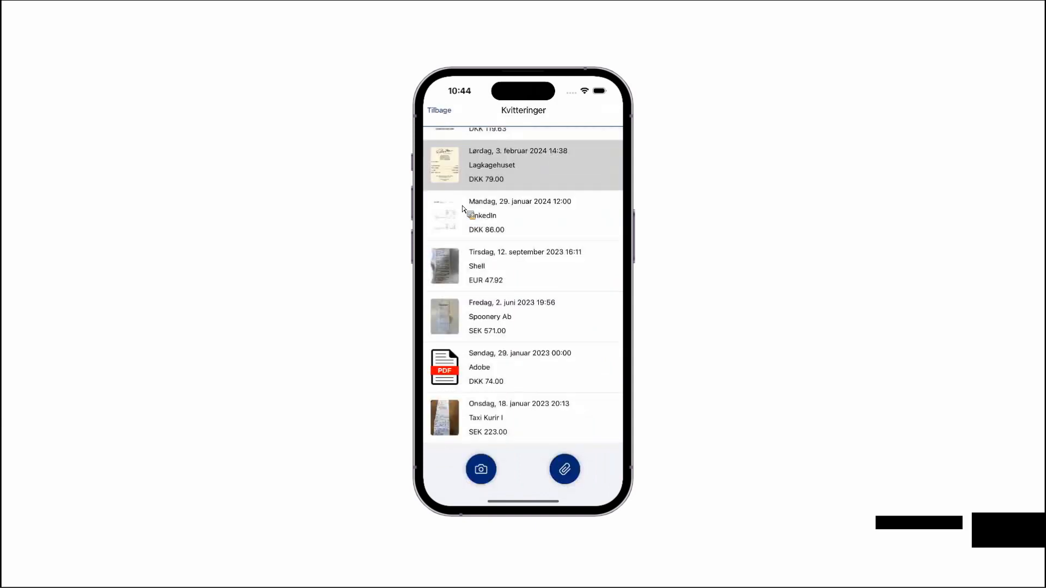
left_click(497, 175)
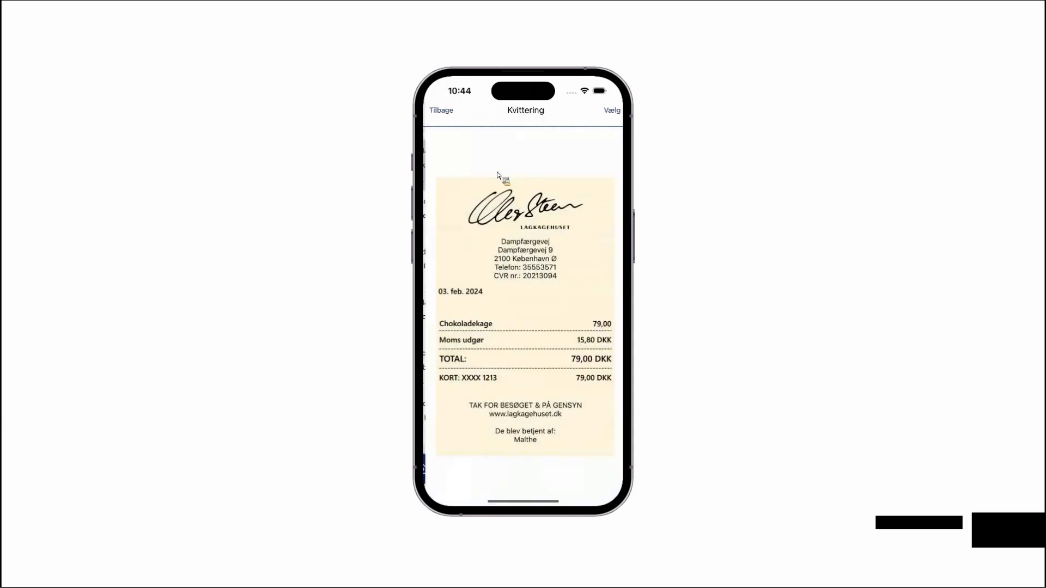
left_click(610, 111)
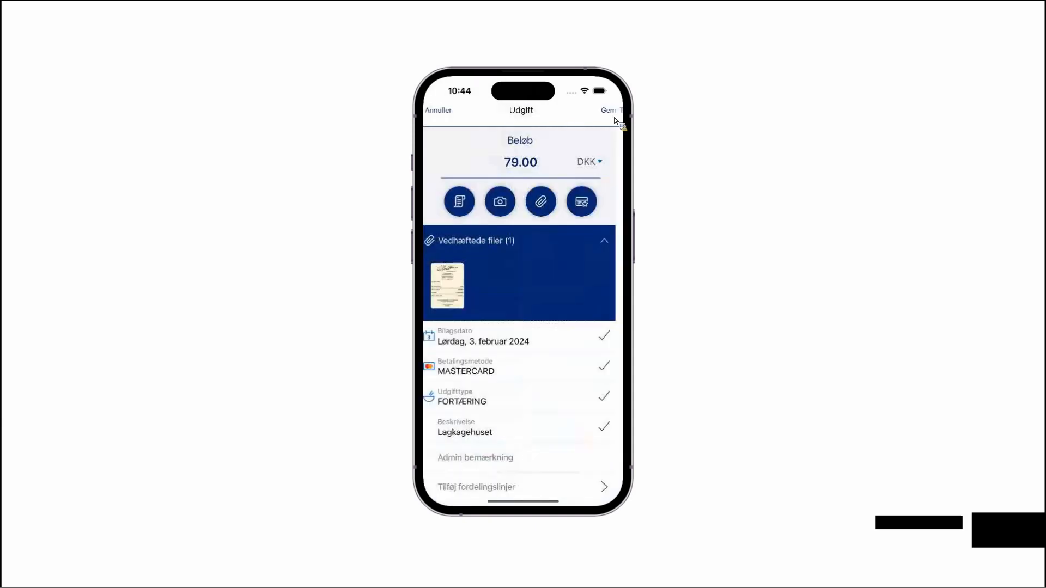
left_click(607, 243)
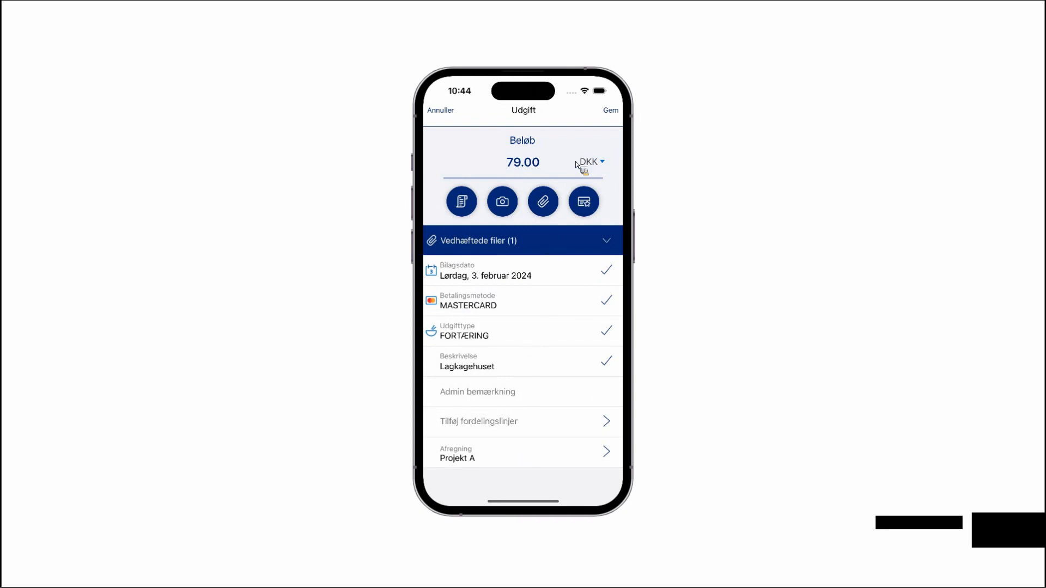
left_click(614, 114)
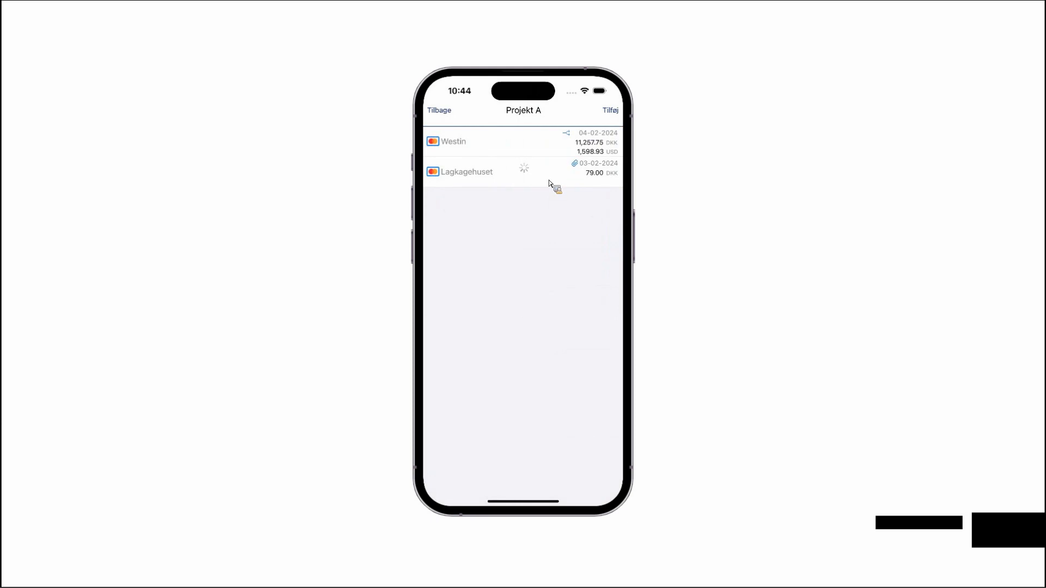
- Add the existing 8 km mileage document dated 10-04-2024 to the Projekt A settlement
left_click(445, 114)
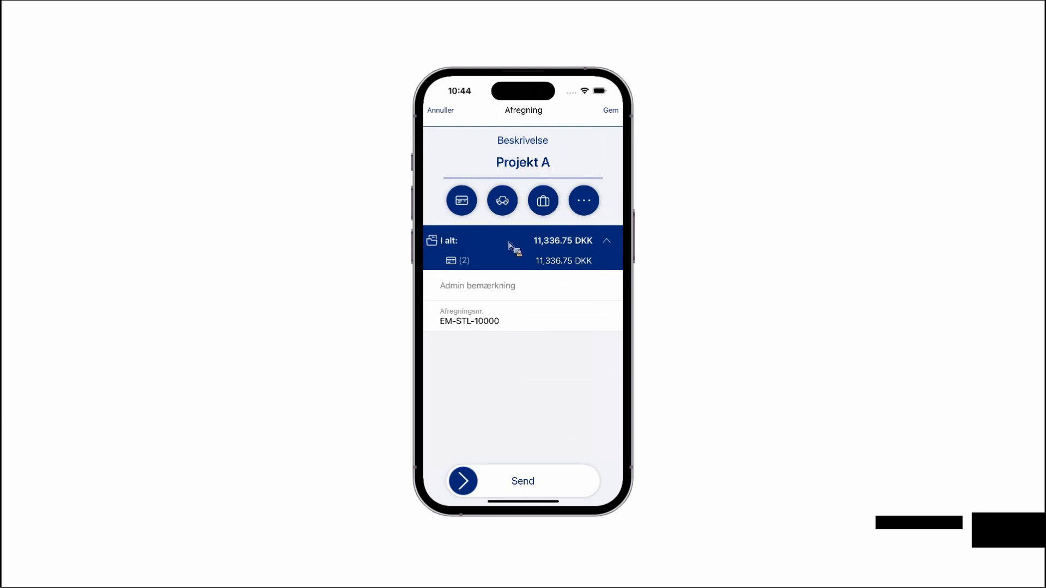
left_click(584, 202)
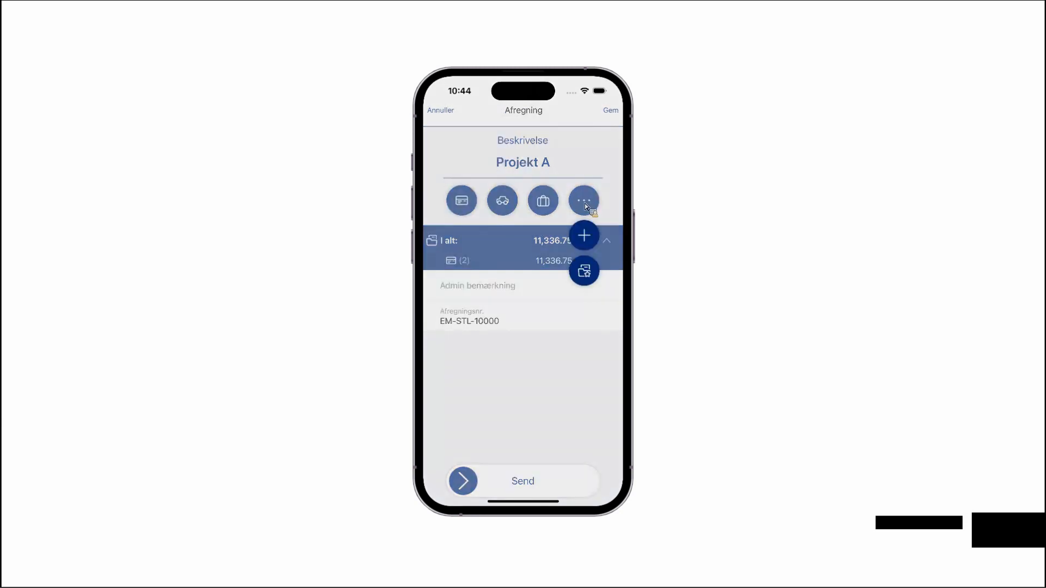
left_click(584, 203)
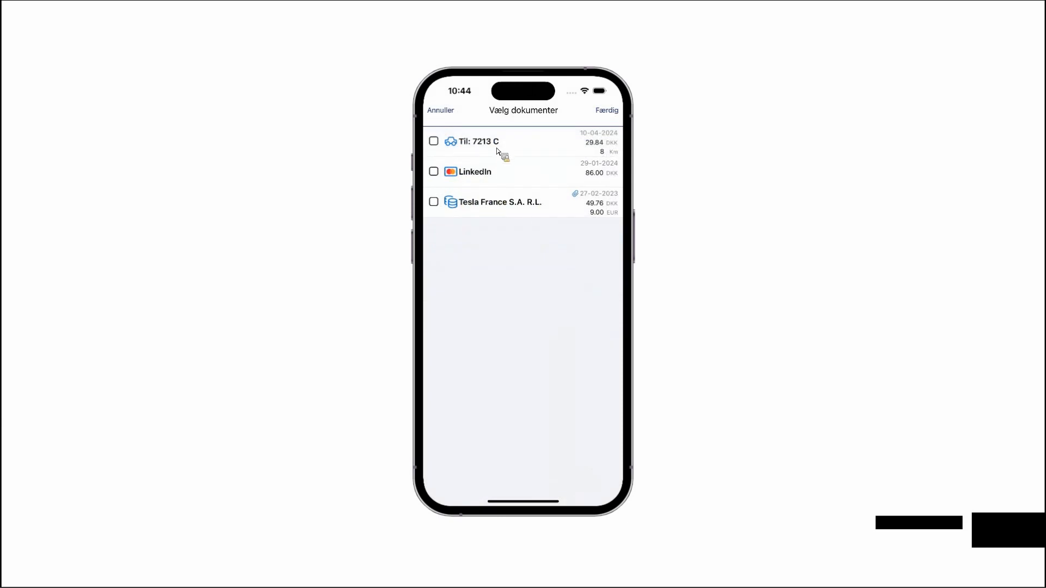
left_click(609, 111)
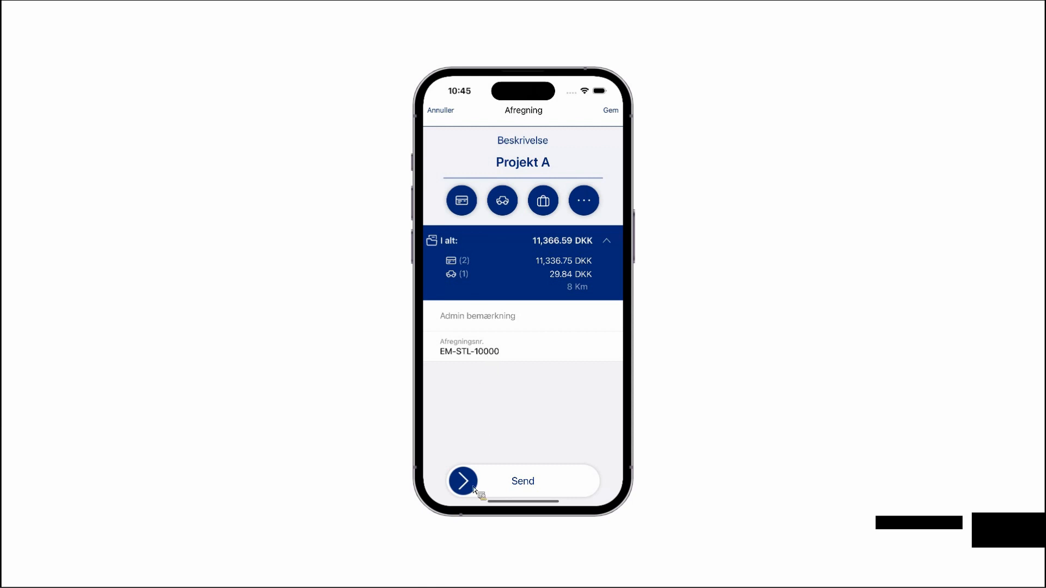
- Try to send the Projekt A settlement and choose to resolve the documents that are not ready for submission
left_click_drag(463, 485, 601, 487)
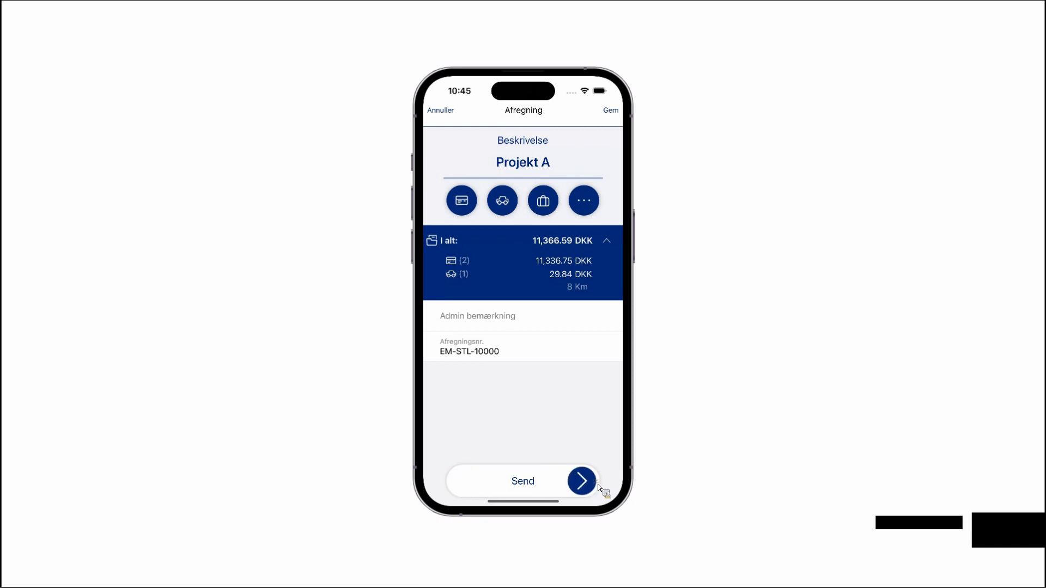
left_click(556, 335)
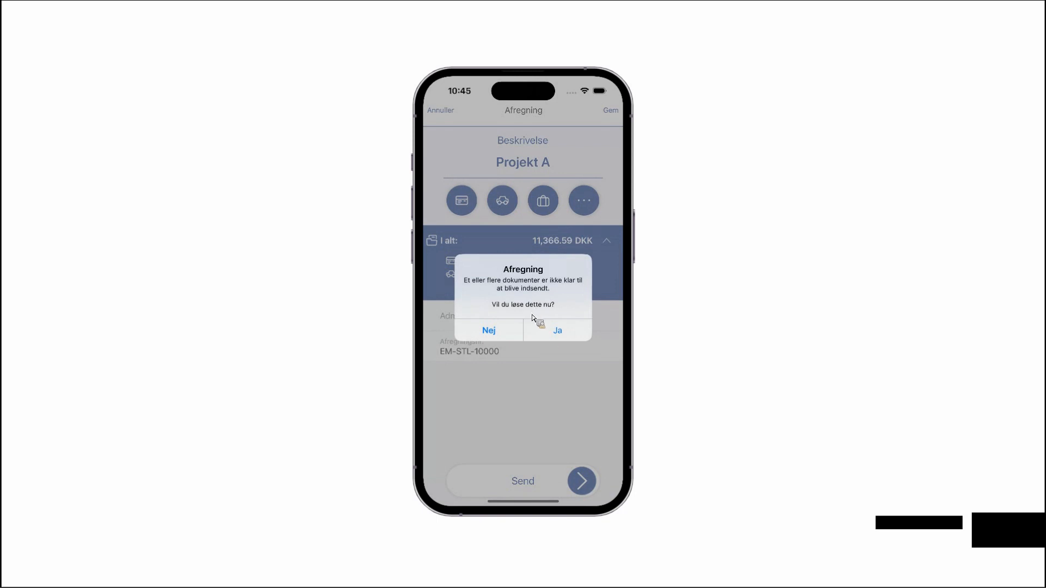
left_click(559, 329)
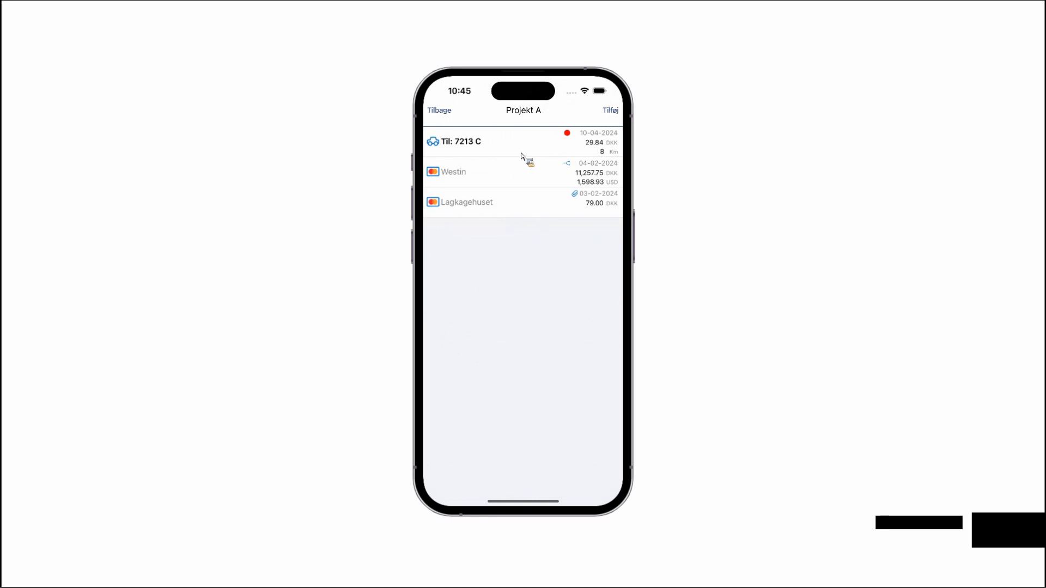
- Enter Opstart as the description of the mileage document in Projekt A
left_click(517, 150)
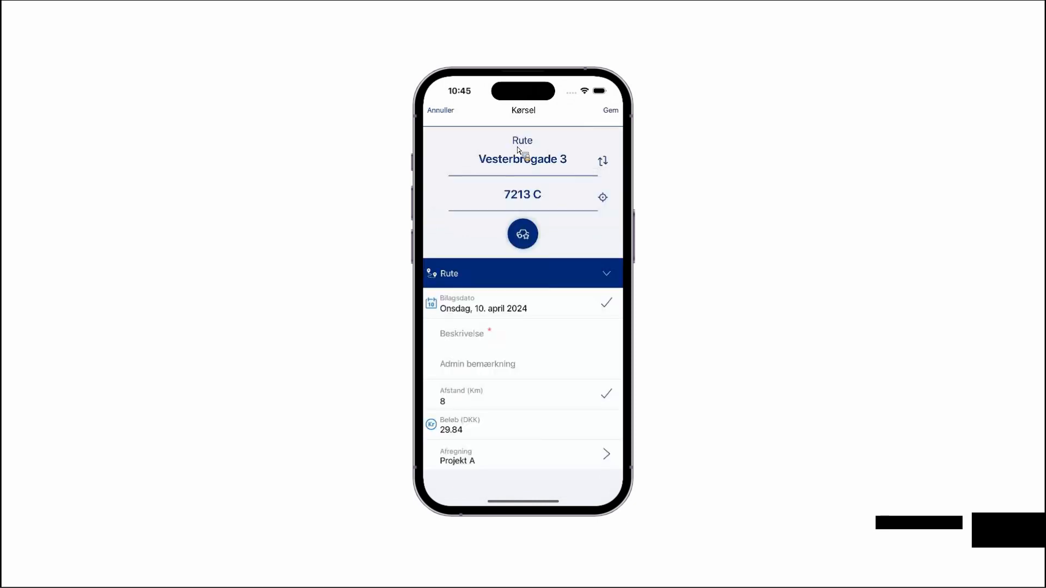
left_click(506, 327)
type("Opstart")
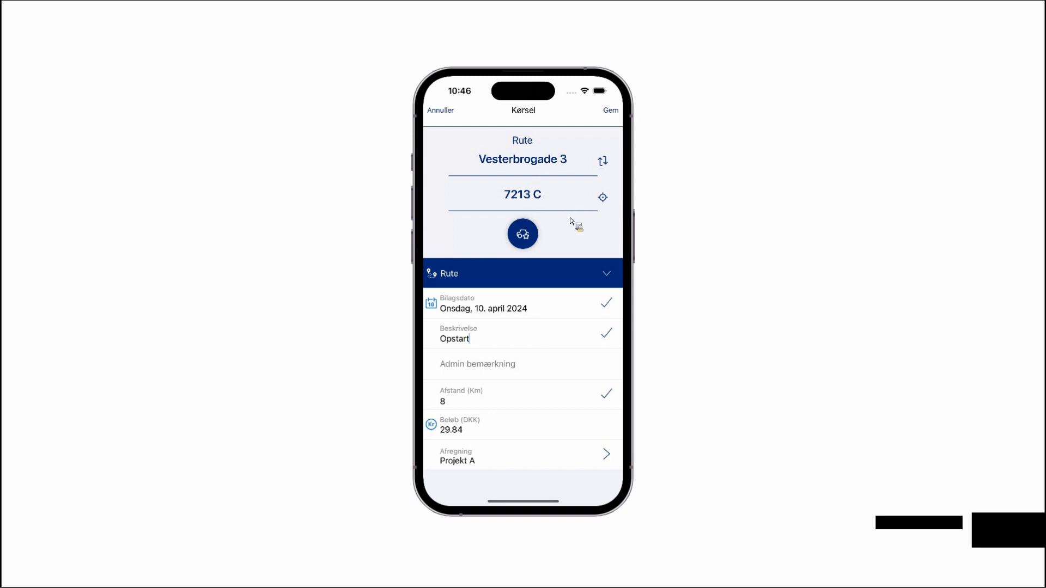
- View the mileage document's route details on the map and return to the document
left_click(608, 279)
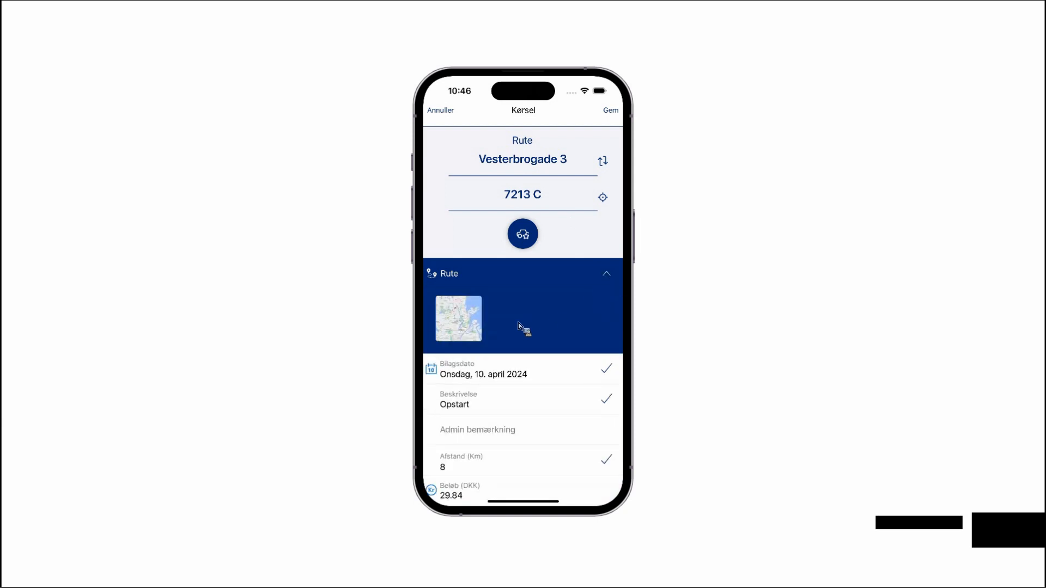
left_click(465, 331)
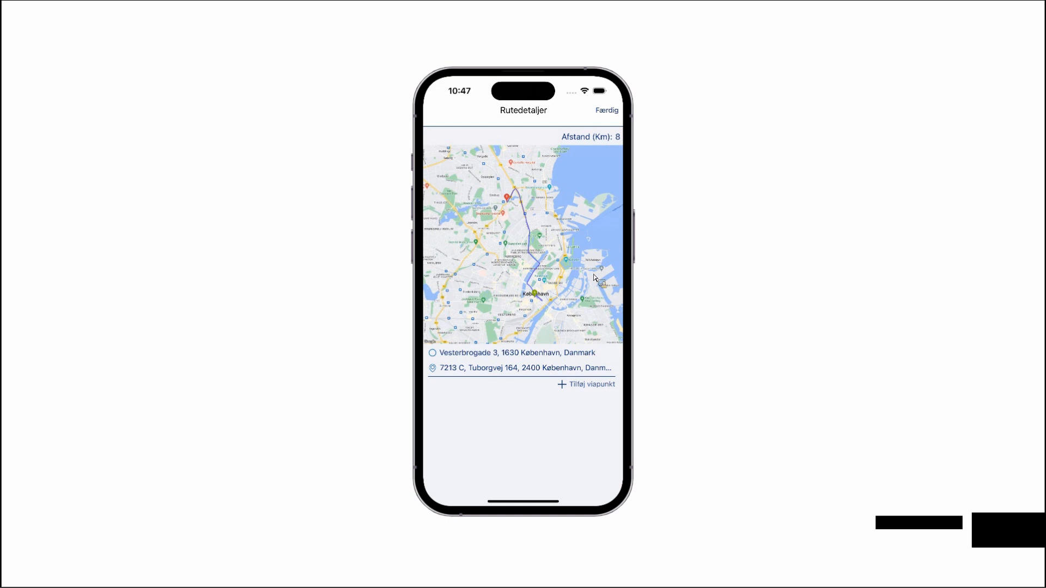
left_click(608, 111)
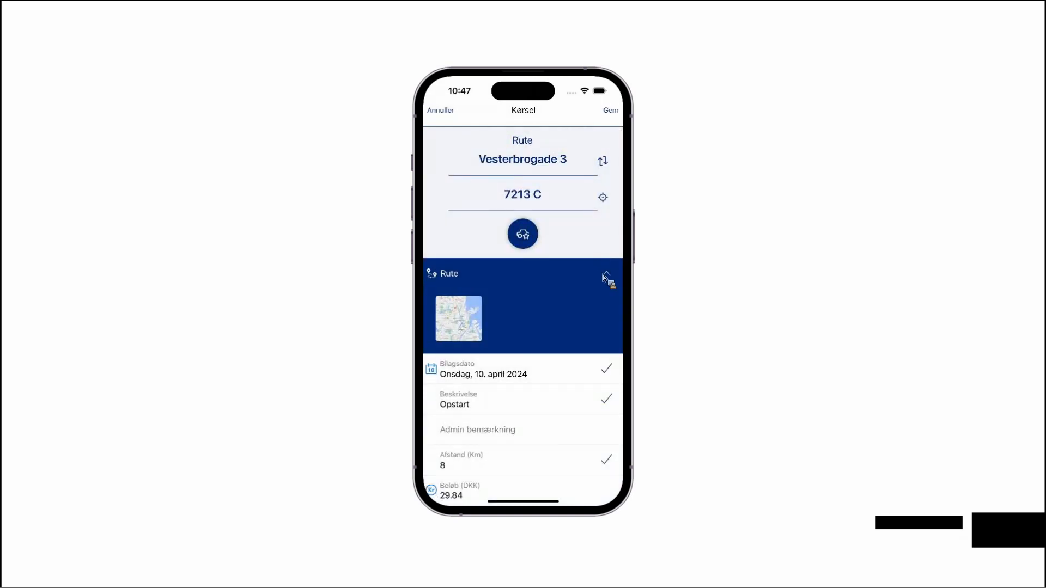
- Change the mileage document's destination to Slagelse Sygehus
left_click(533, 209)
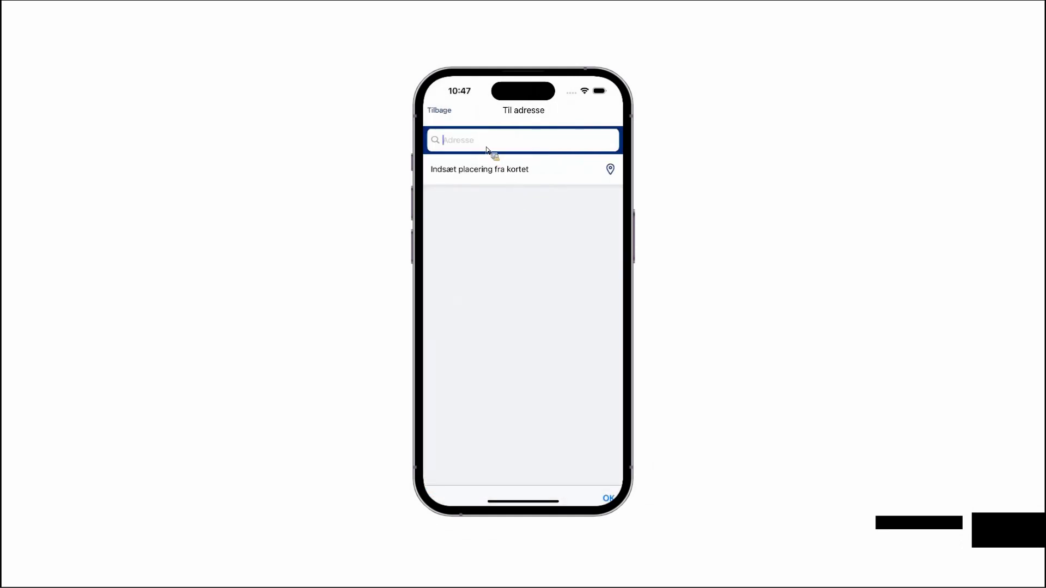
type("Slagelse")
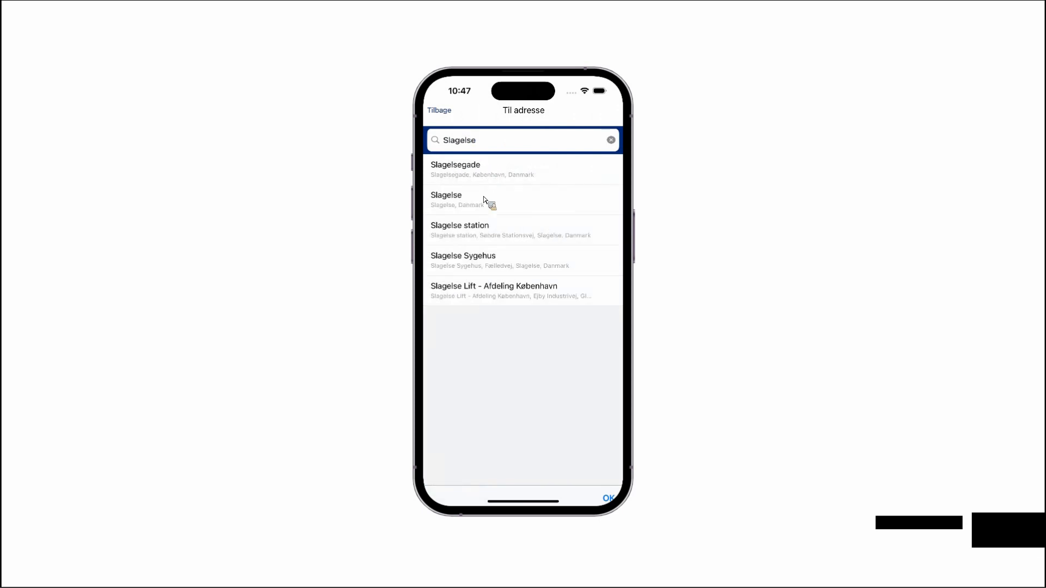
left_click(469, 263)
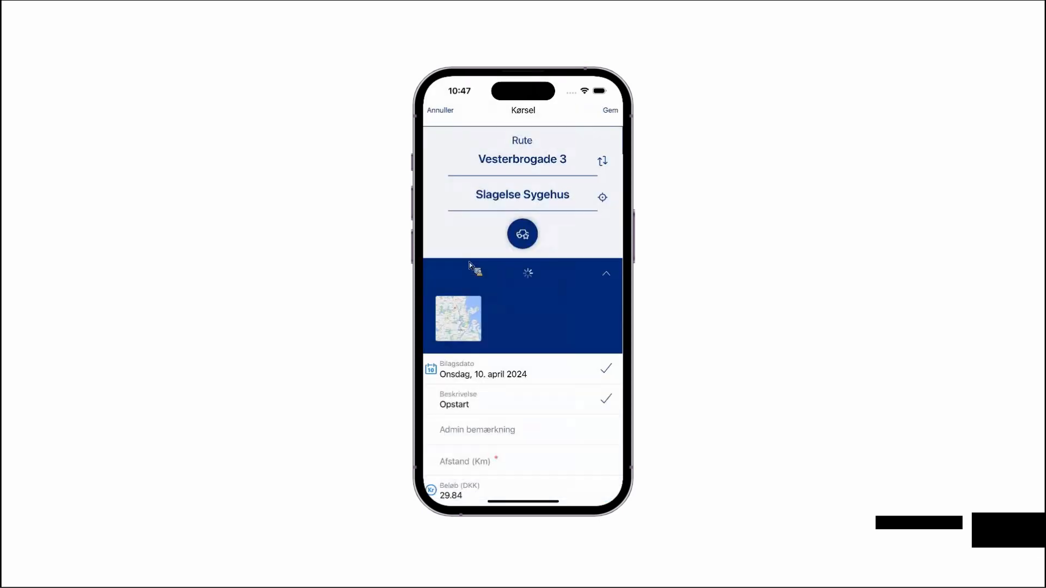
- Compare the alternative routes to Slagelse Sygehus, keep route 1/2, and save the mileage document without creating a return trip
left_click(477, 331)
left_click(610, 247)
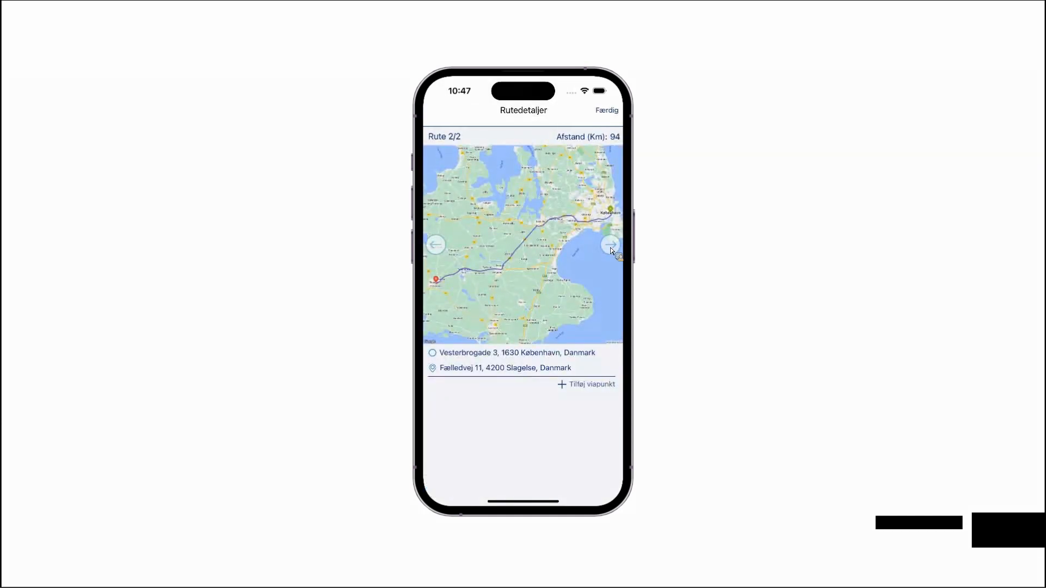
left_click(610, 247)
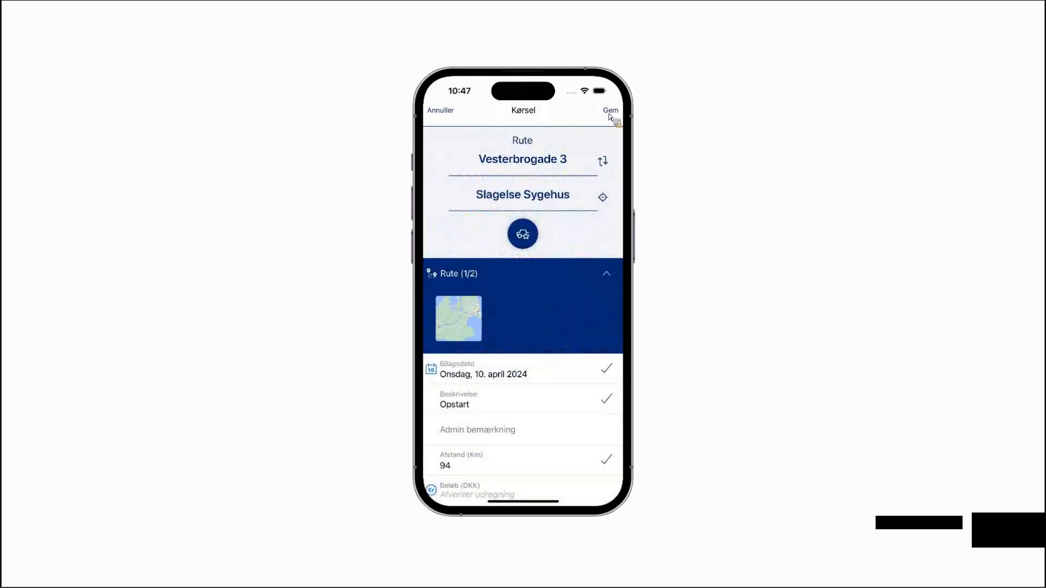
left_click(607, 274)
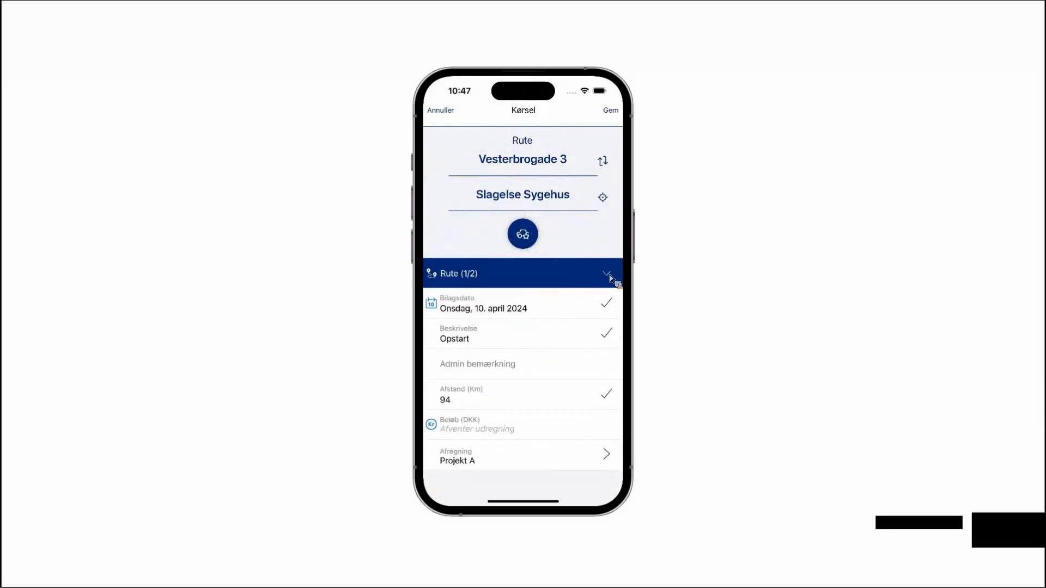
left_click(615, 115)
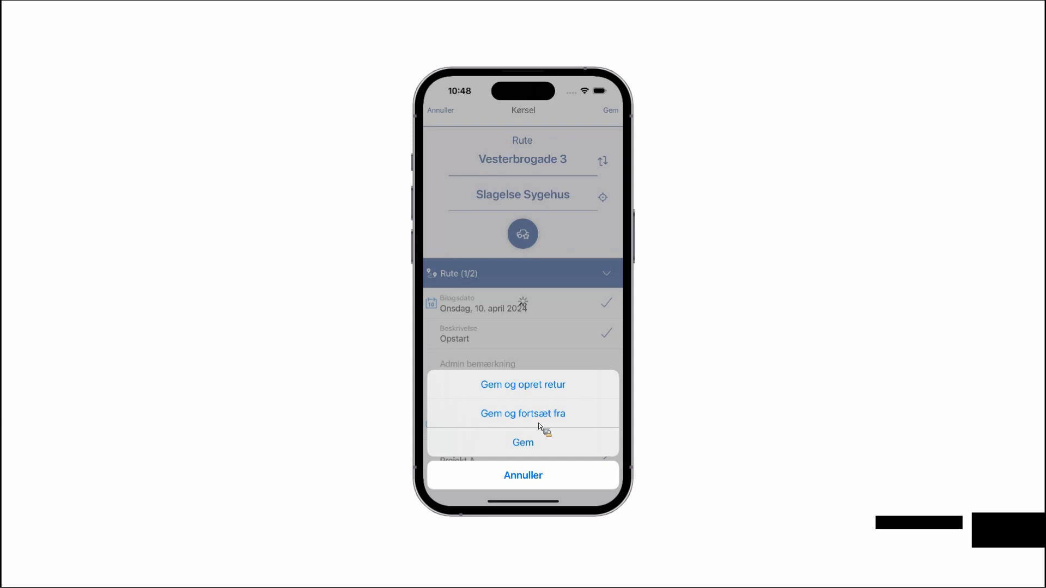
left_click(527, 450)
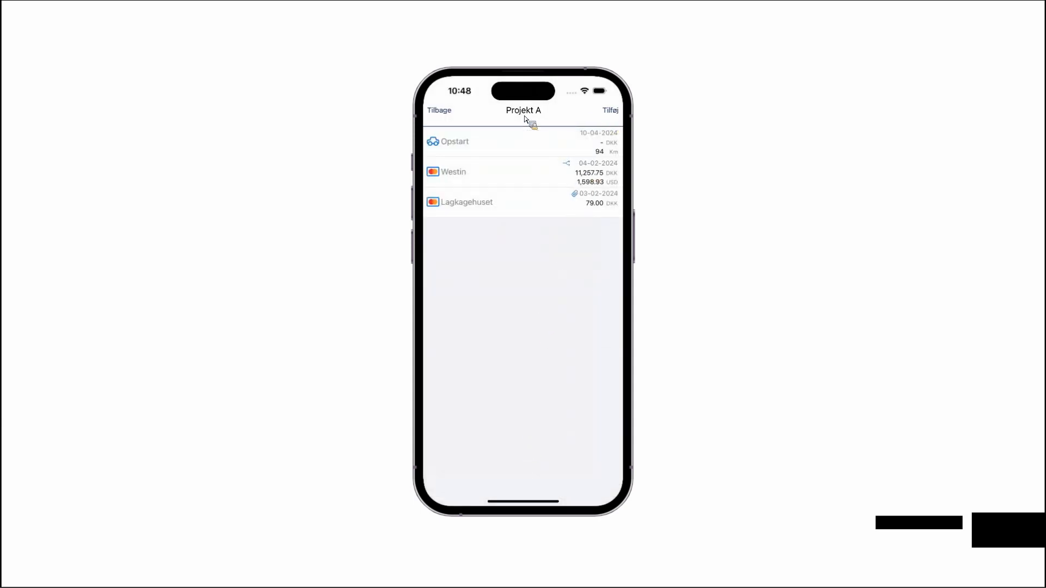
- Try to send the Projekt A settlement and choose to resolve the missing attachments now
left_click(442, 118)
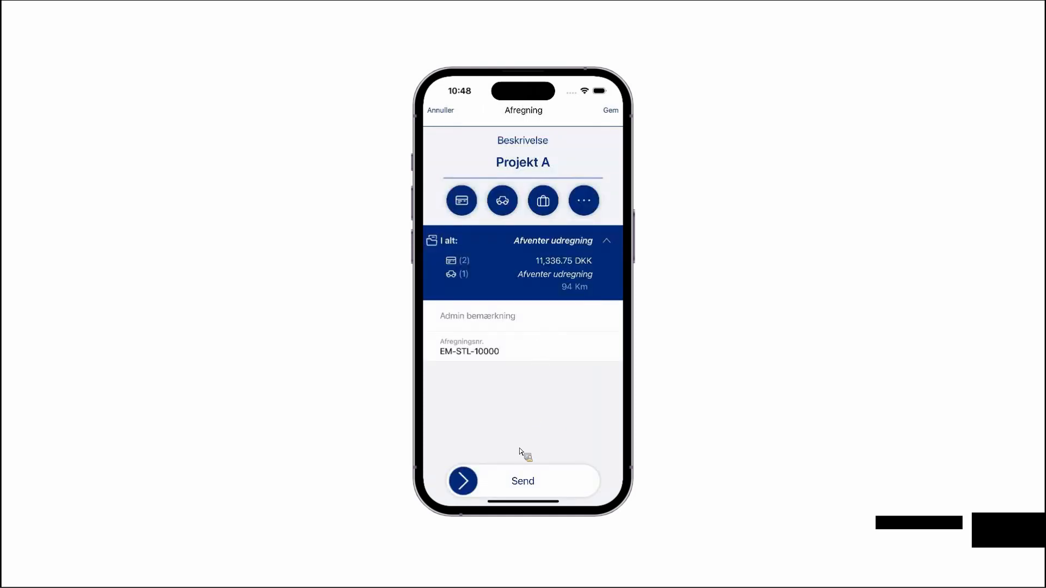
left_click_drag(465, 482, 602, 485)
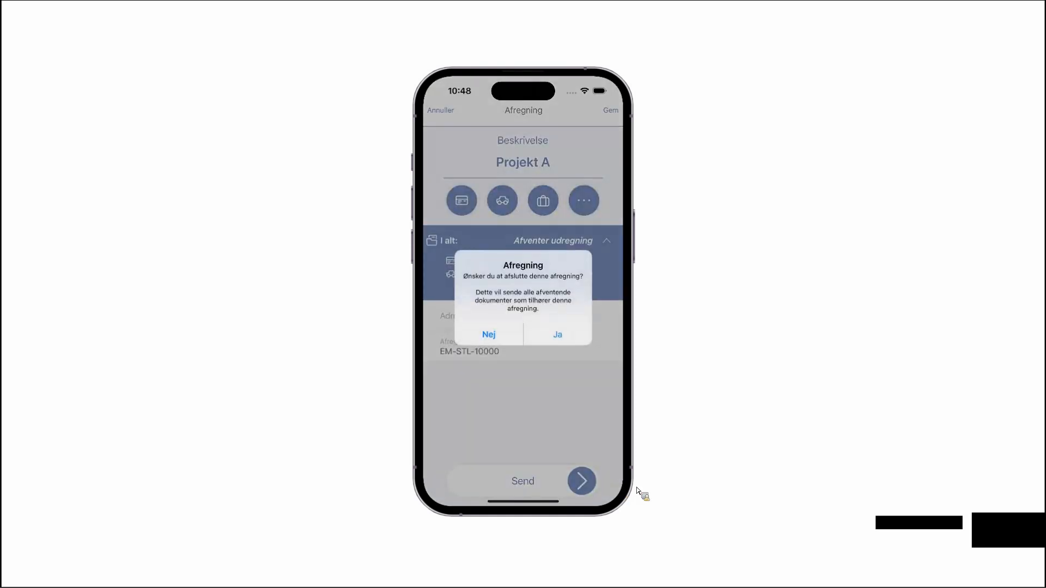
left_click(558, 340)
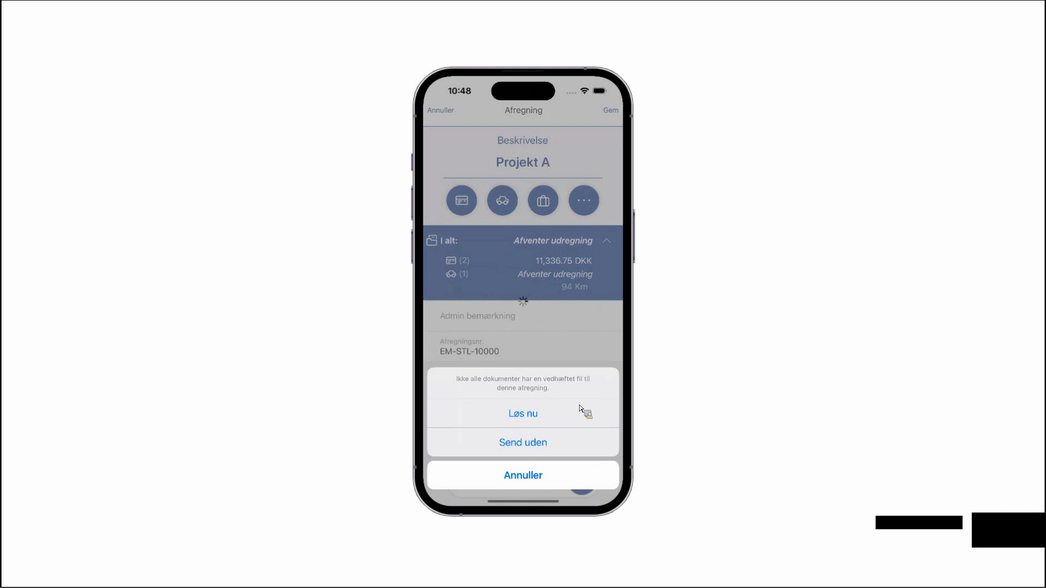
left_click(523, 420)
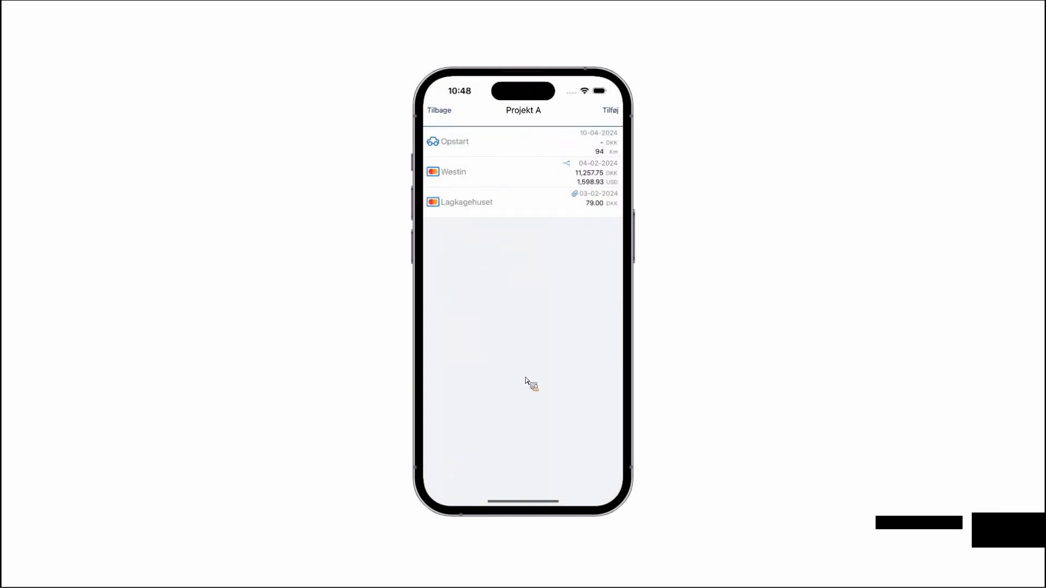
- Open the Westin expense in Projekt A and look through the available receipts without attaching one
left_click(524, 182)
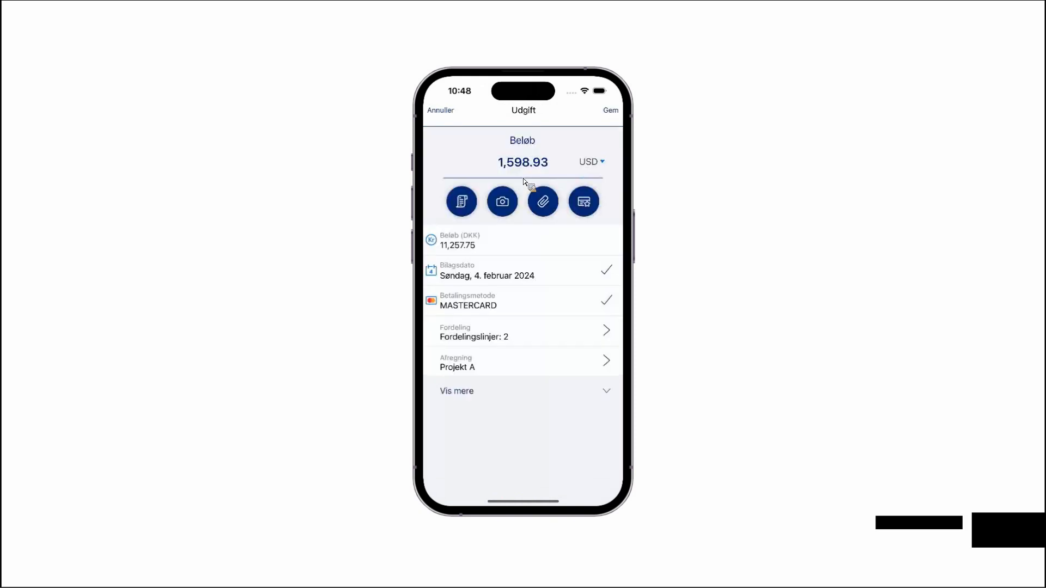
left_click(461, 207)
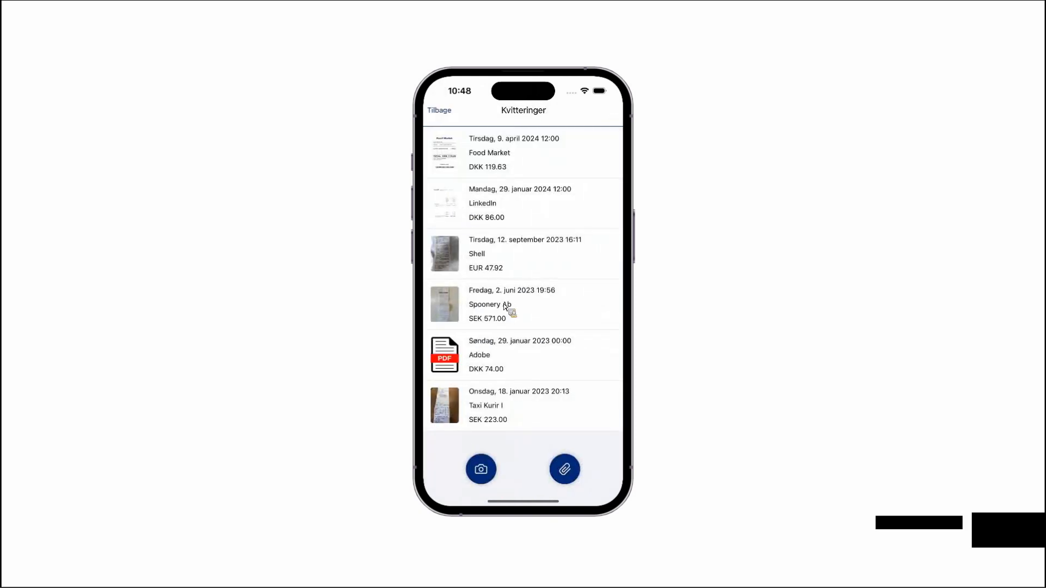
scroll(534, 408, "down", 3)
left_click(445, 119)
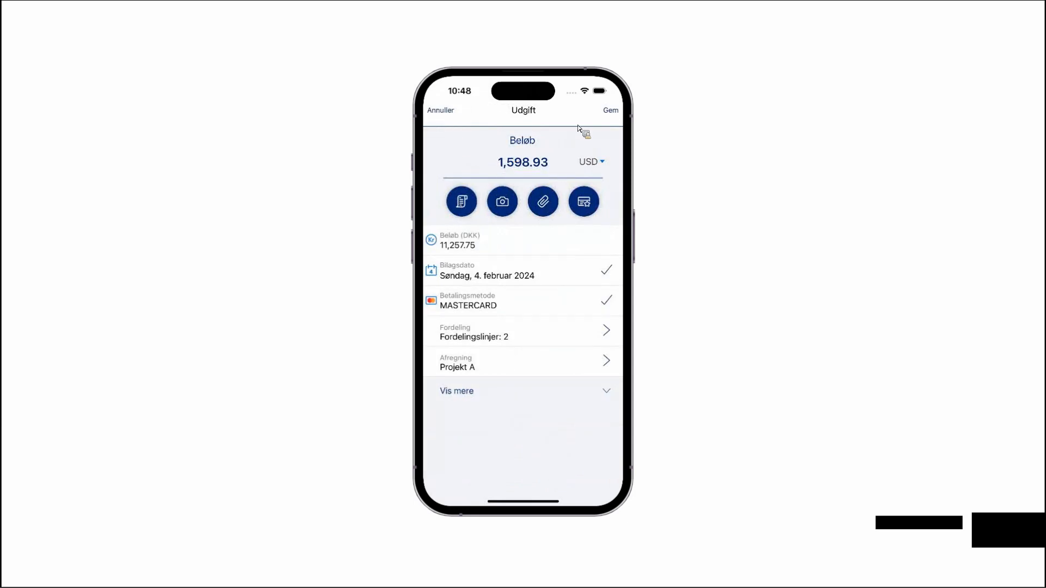
- Save the Westin expense and the Projekt A settlement without sending them
left_click(616, 114)
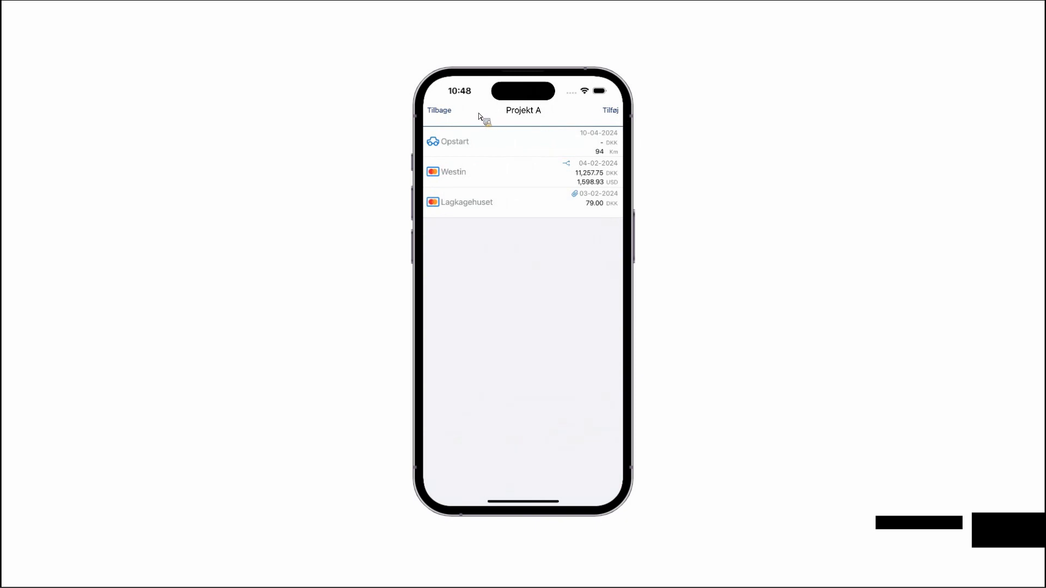
left_click(442, 111)
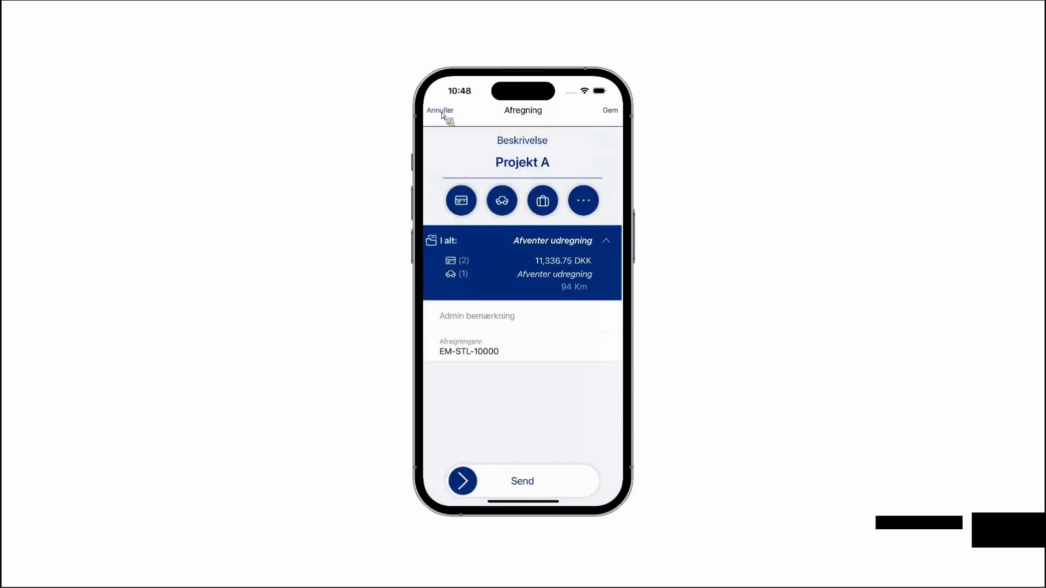
left_click(614, 114)
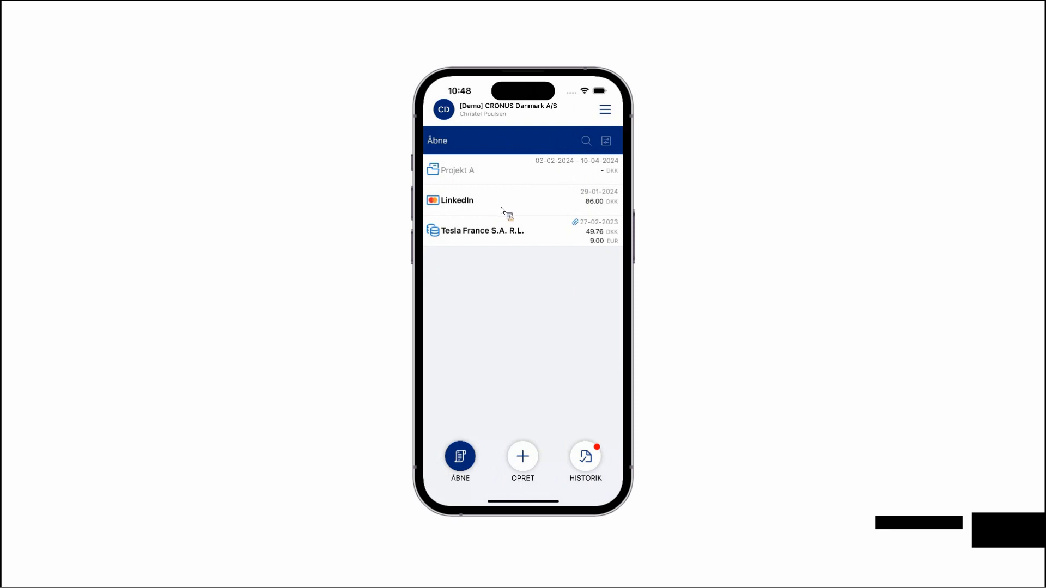
- Open the Tesla France S.A. R.L. expense and view its attached receipt
left_click(493, 242)
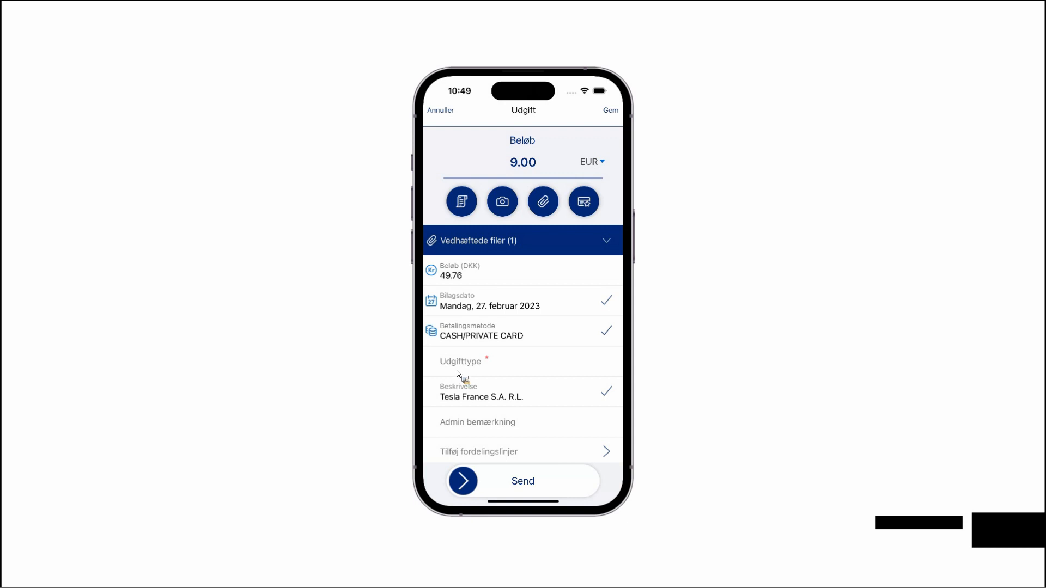
left_click(462, 245)
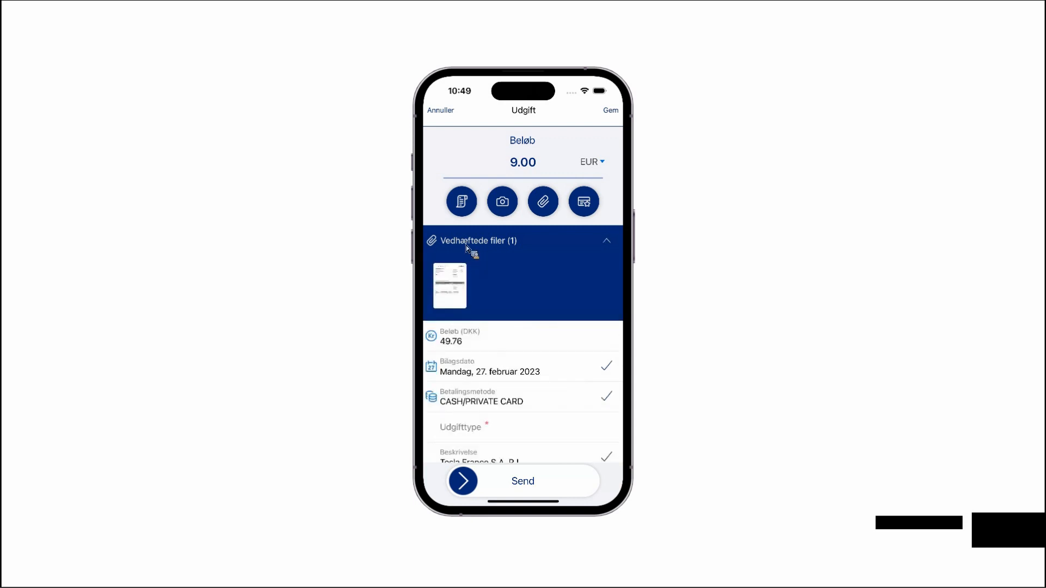
left_click(460, 284)
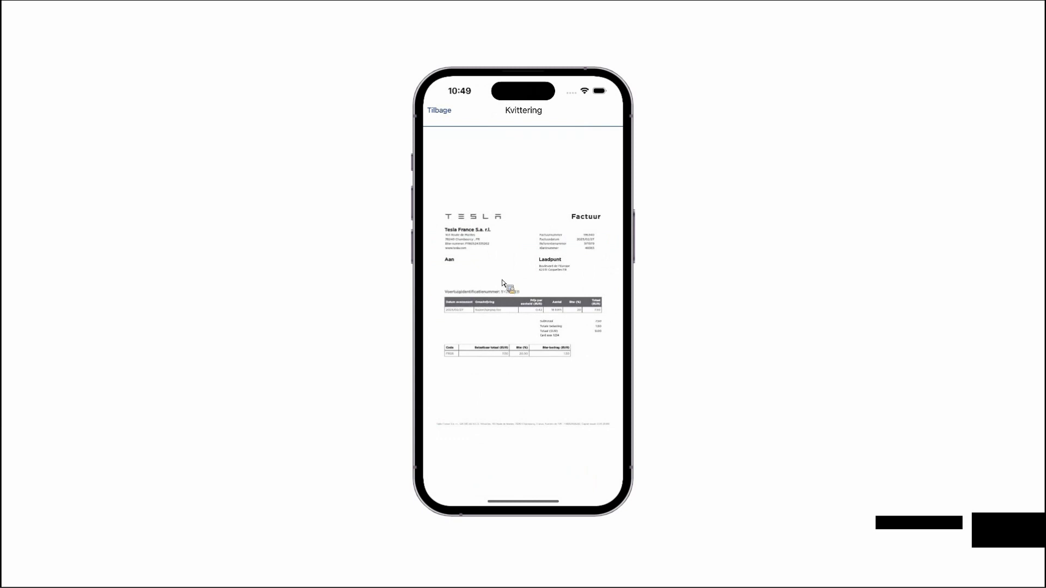
left_click(442, 115)
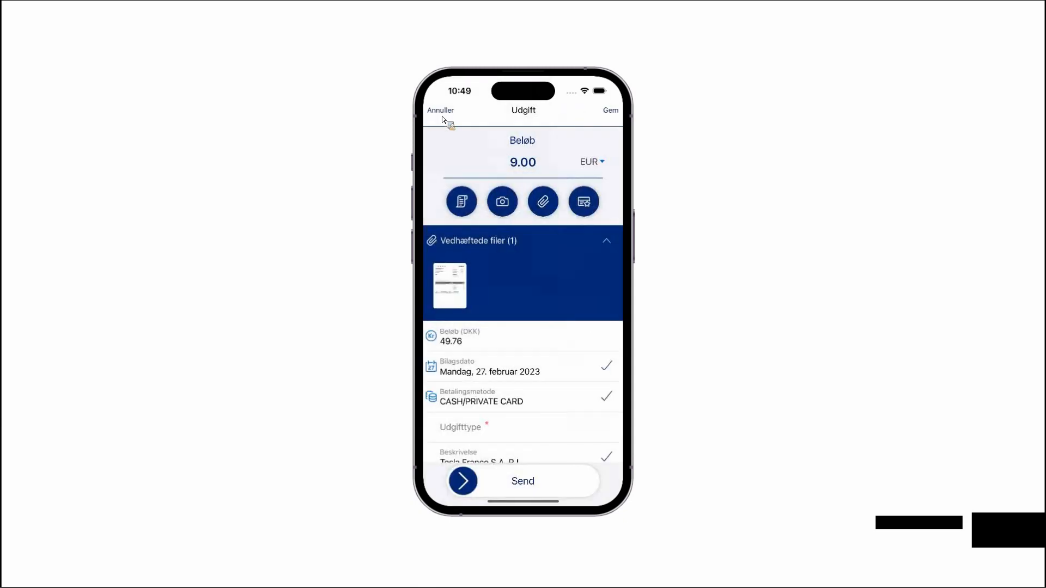
left_click(606, 243)
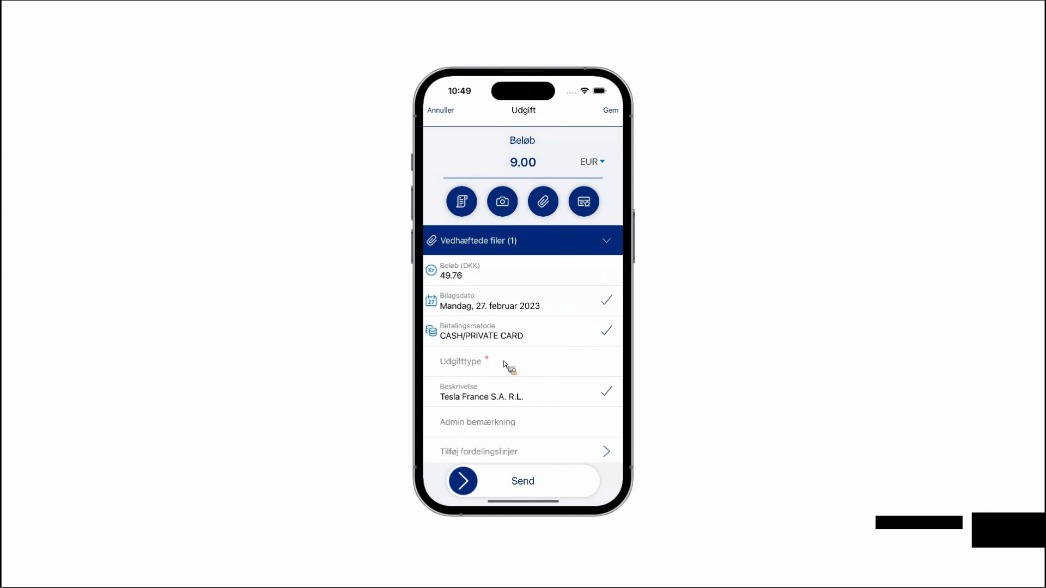
- Set the Tesla France expense's type to ELEKTRICITET and view its attached receipt
left_click(472, 372)
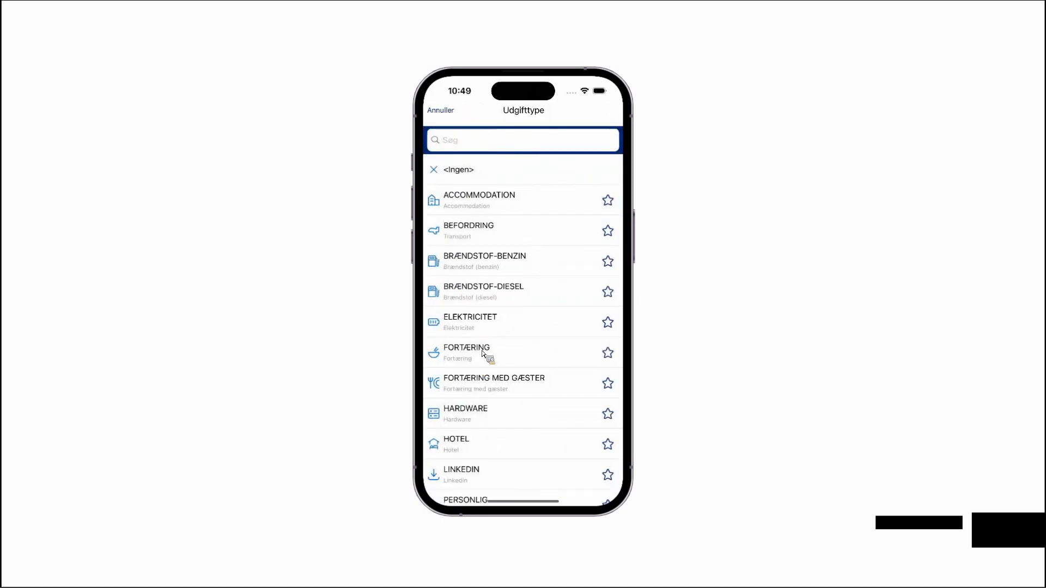
left_click(482, 354)
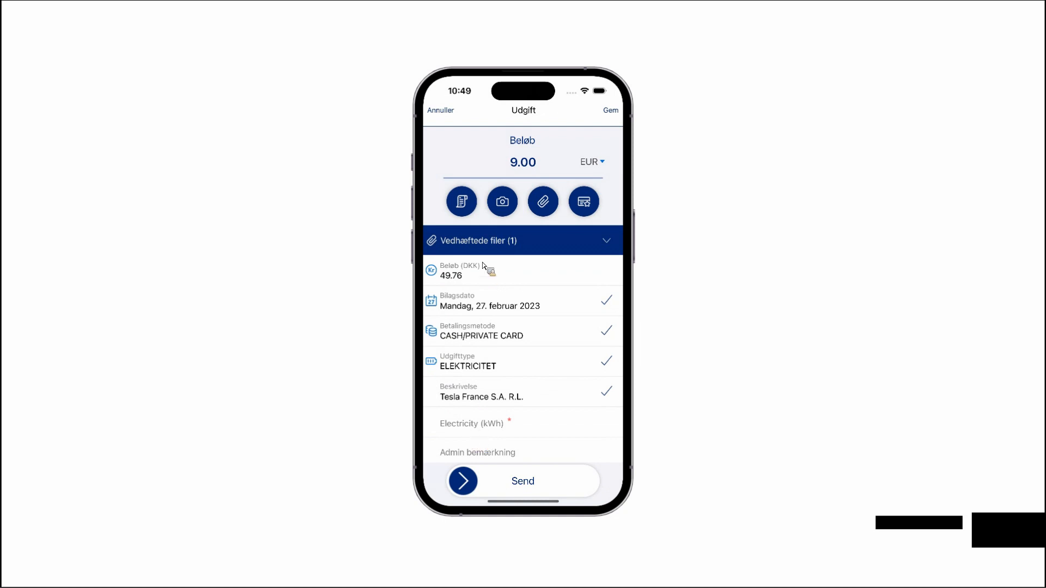
left_click(478, 245)
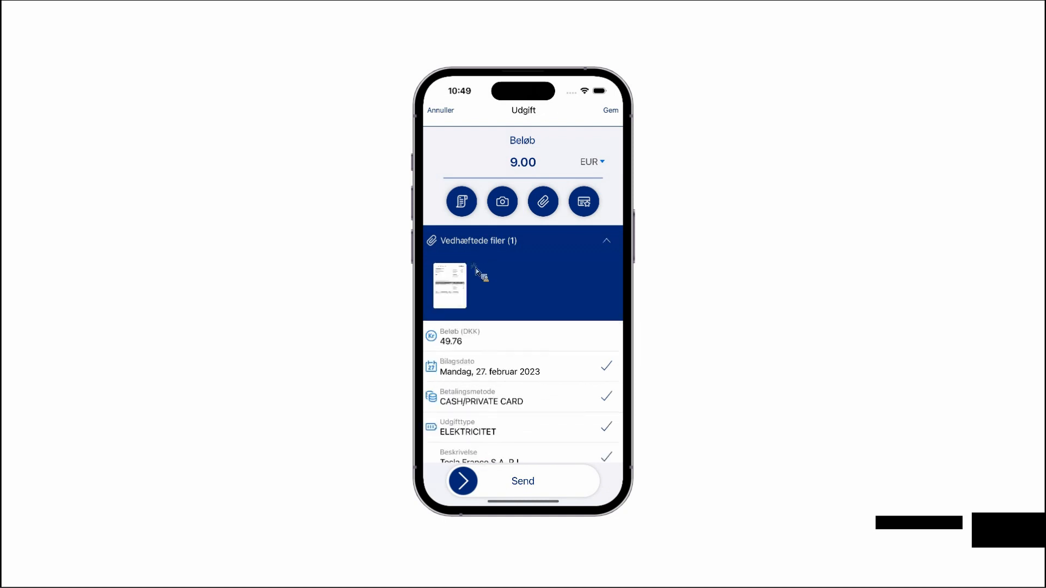
left_click(458, 298)
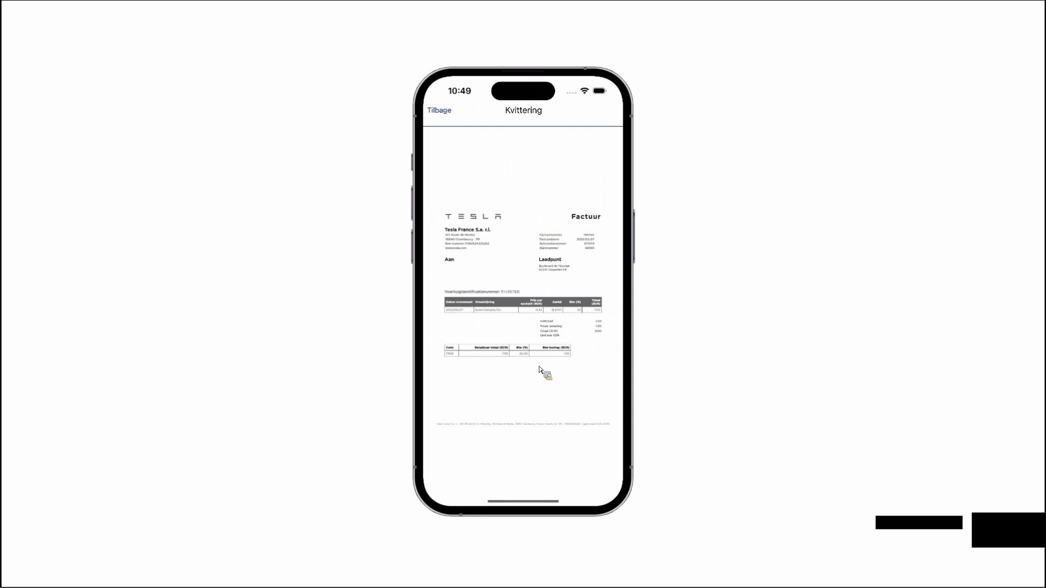
left_click(439, 111)
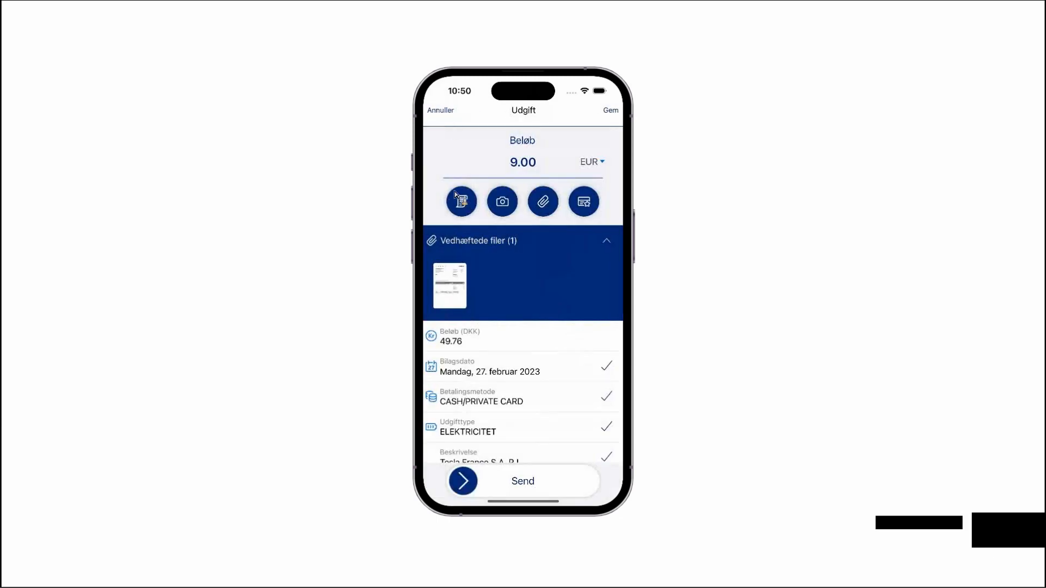
left_click(603, 247)
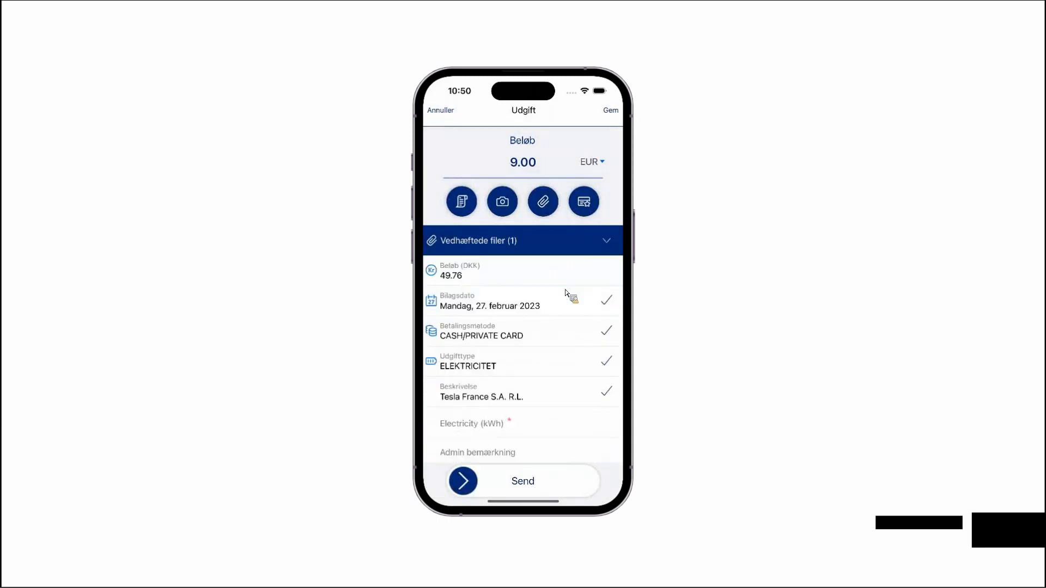
- Send the Tesla France expense with 20 kWh entered as electricity, and view the history of submitted items
left_click(500, 430)
type("20")
key("Return")
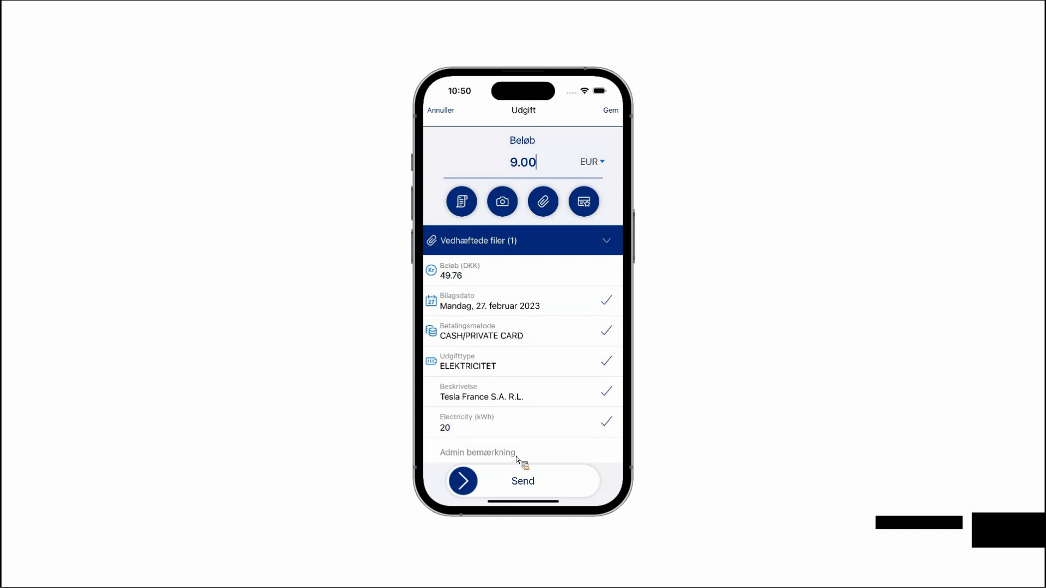
left_click_drag(468, 489, 579, 482)
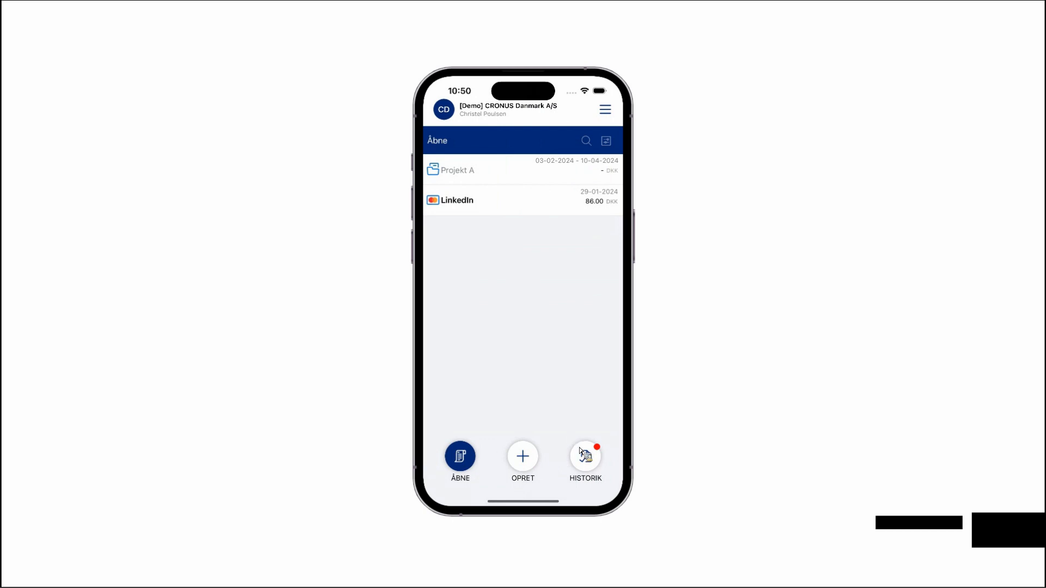
left_click(593, 463)
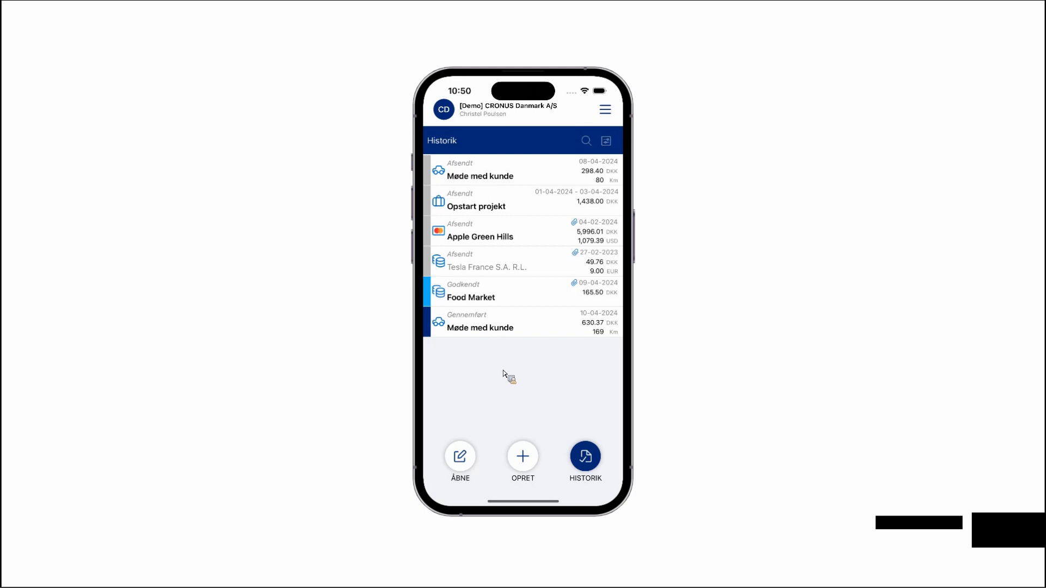
- Create a new expense from the stored Food Market receipt dated 9 April 2024
left_click(525, 461)
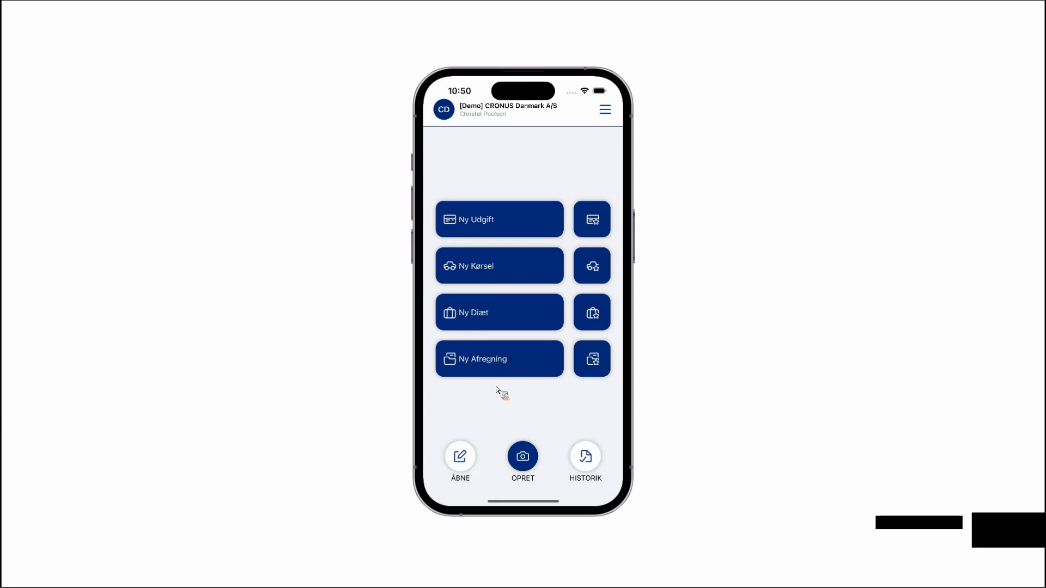
left_click(508, 218)
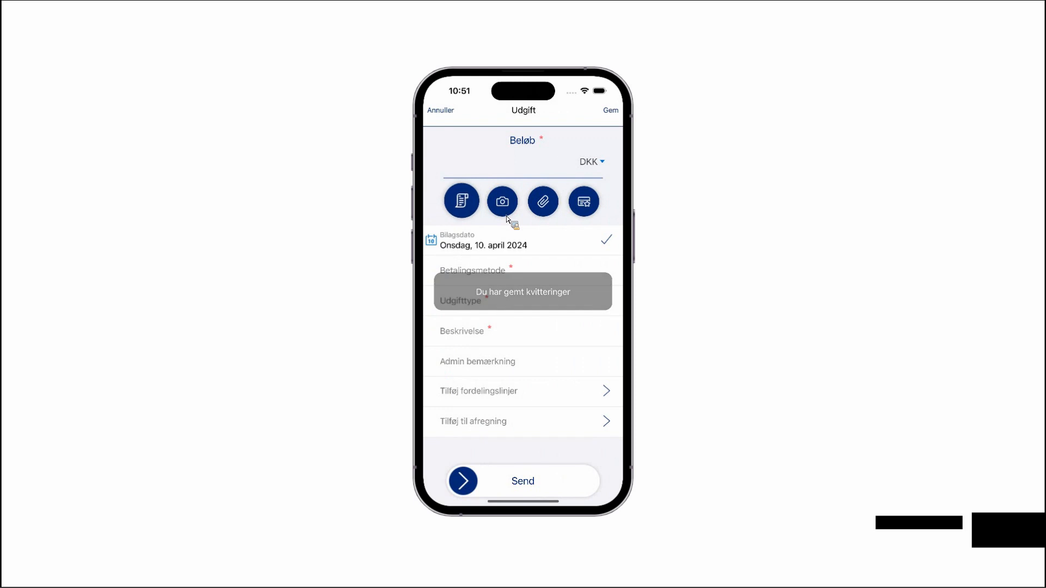
left_click(464, 209)
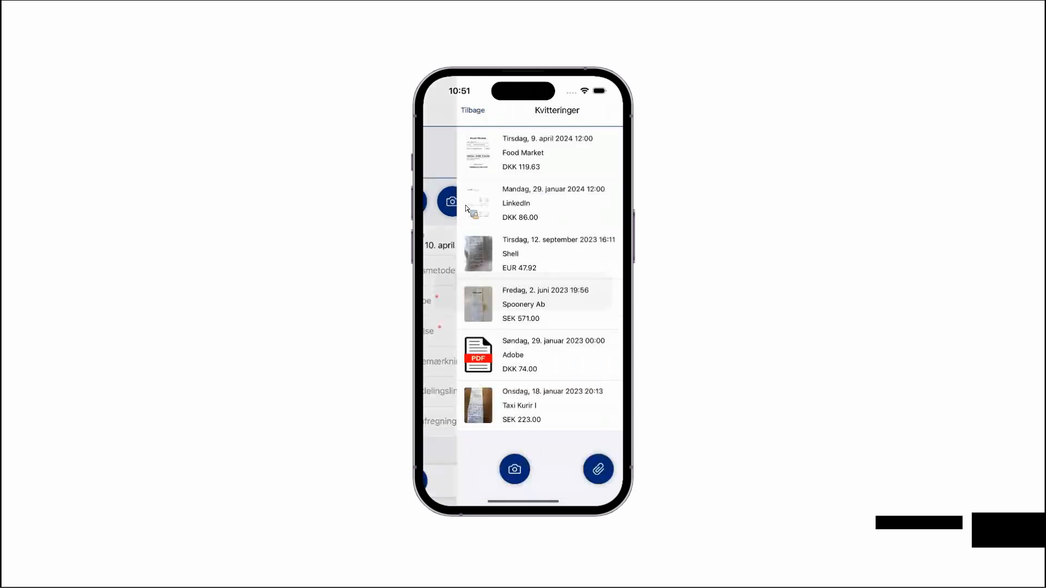
left_click(494, 165)
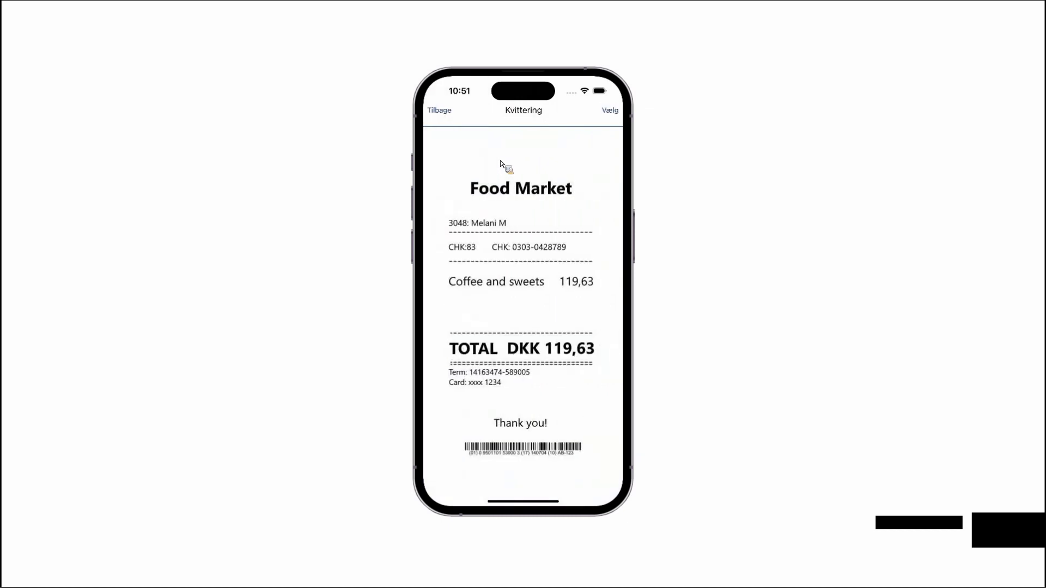
left_click(618, 112)
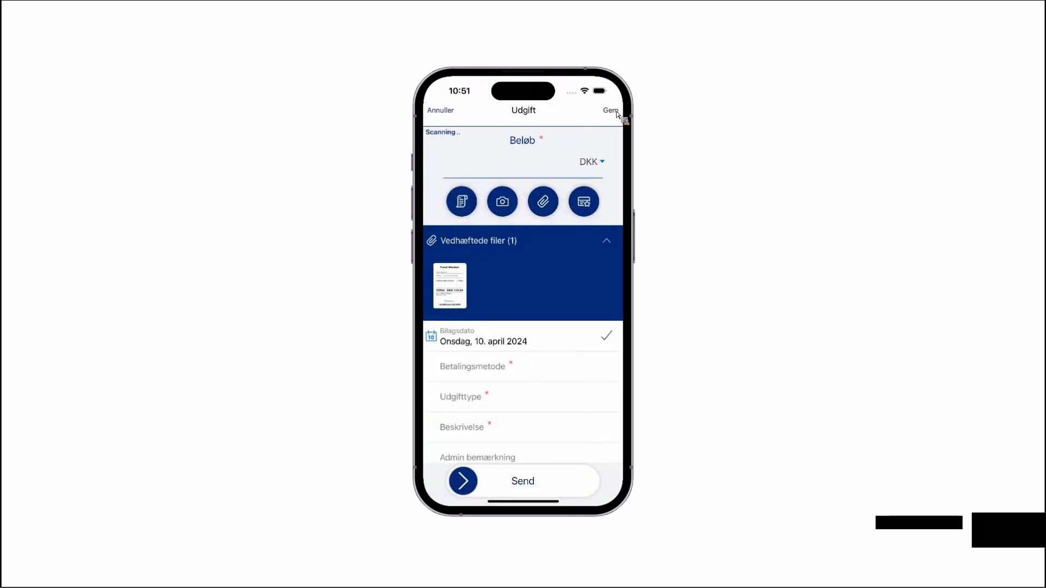
left_click(610, 244)
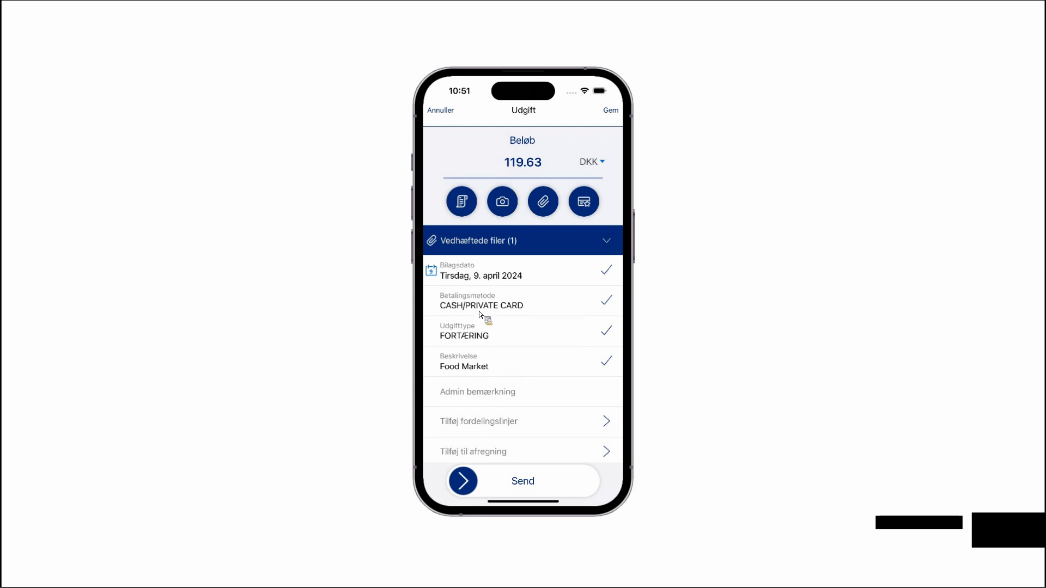
- View the receipt attached to the Food Market expense and send the expense
left_click(479, 247)
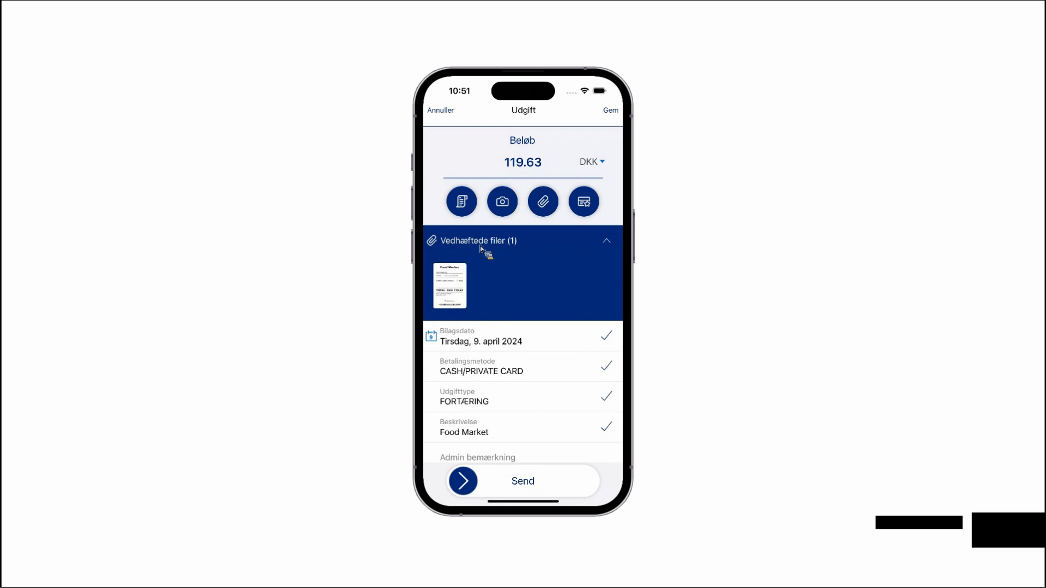
left_click(481, 252)
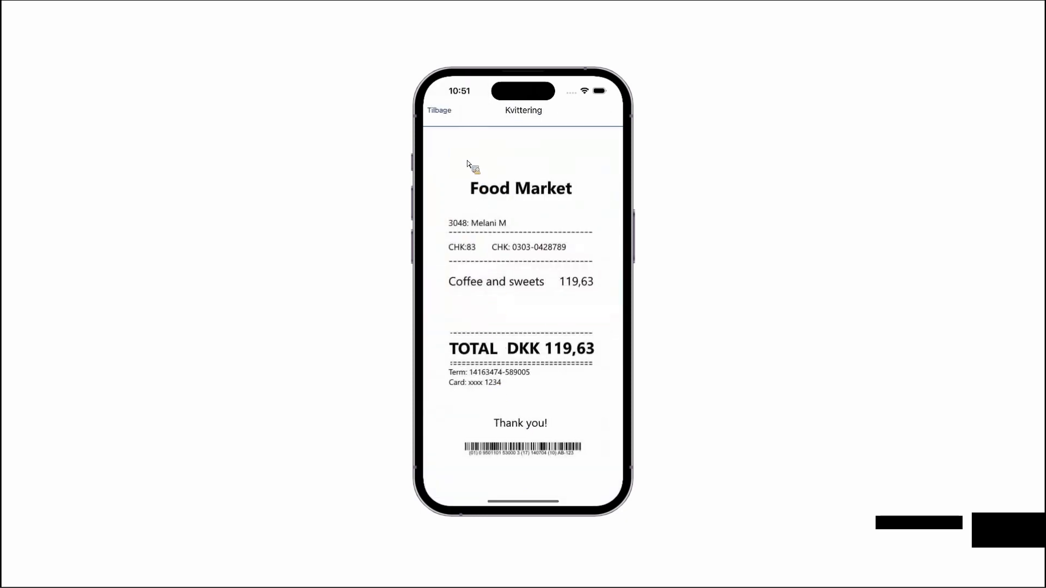
left_click(440, 112)
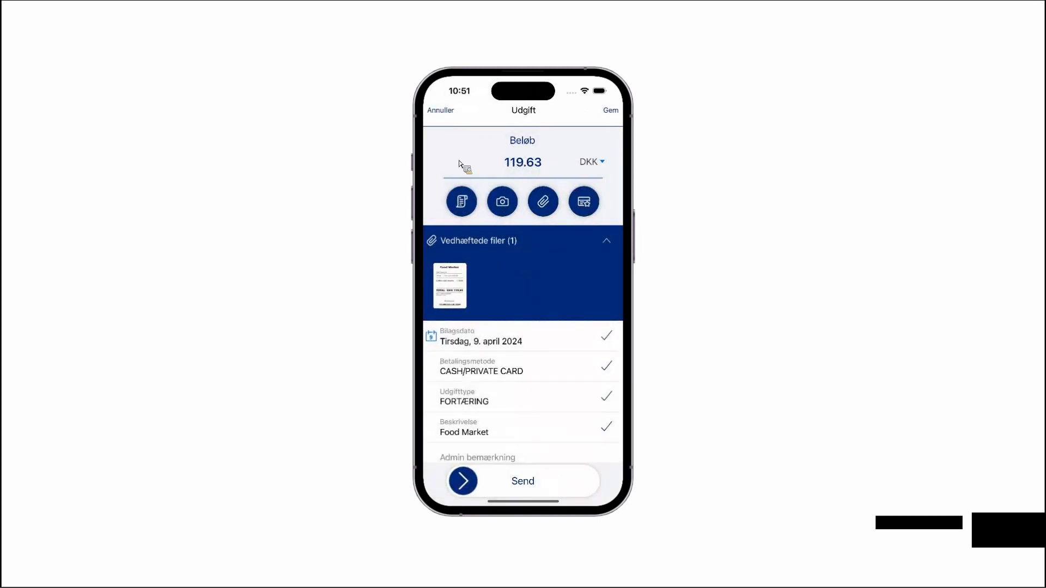
left_click(607, 242)
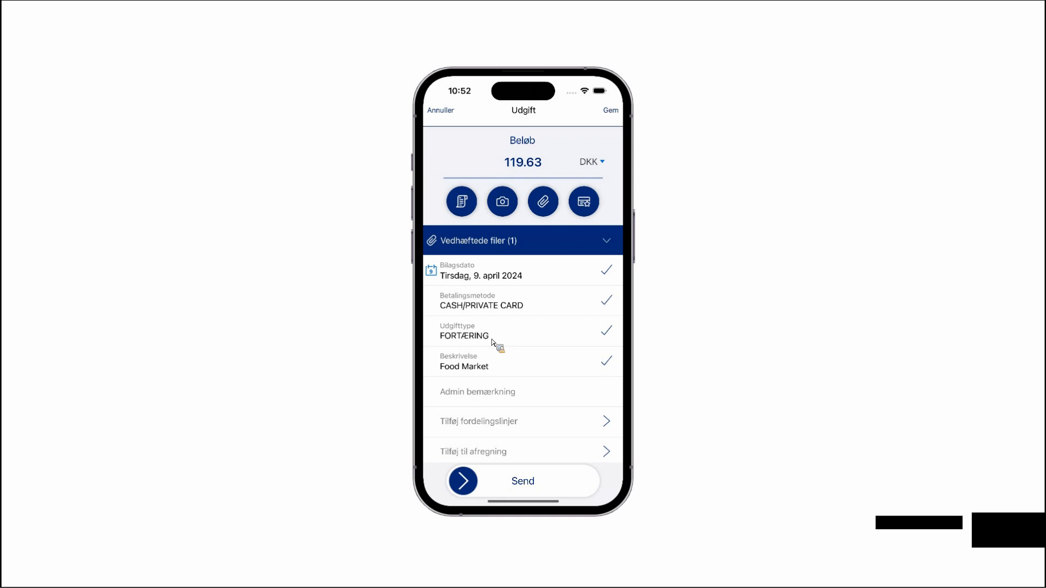
left_click_drag(464, 483, 654, 491)
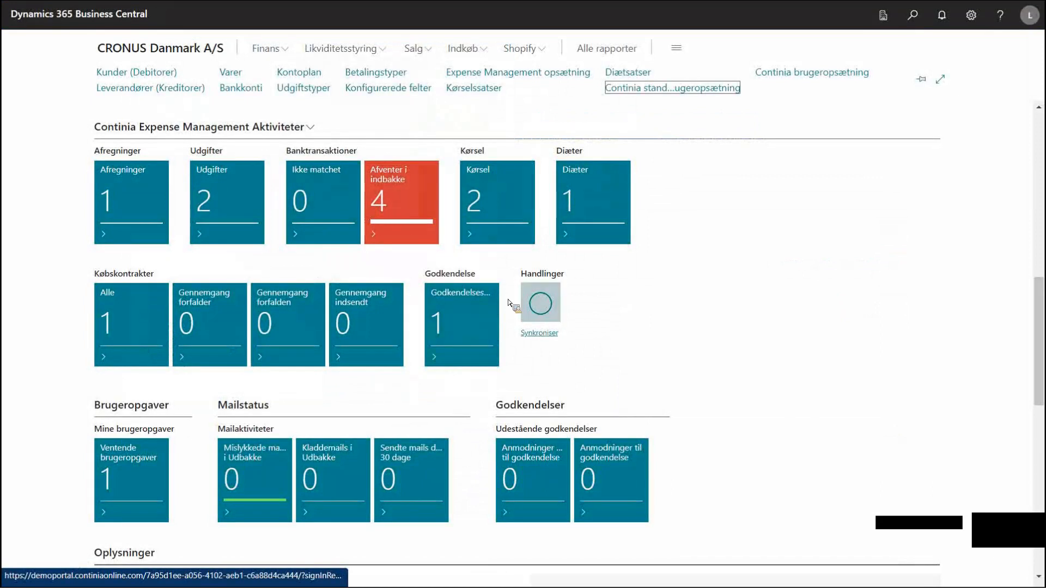
- Switch to Business Central, synchronise with Continia Online and open the Projekt A settlement card
left_click(541, 304)
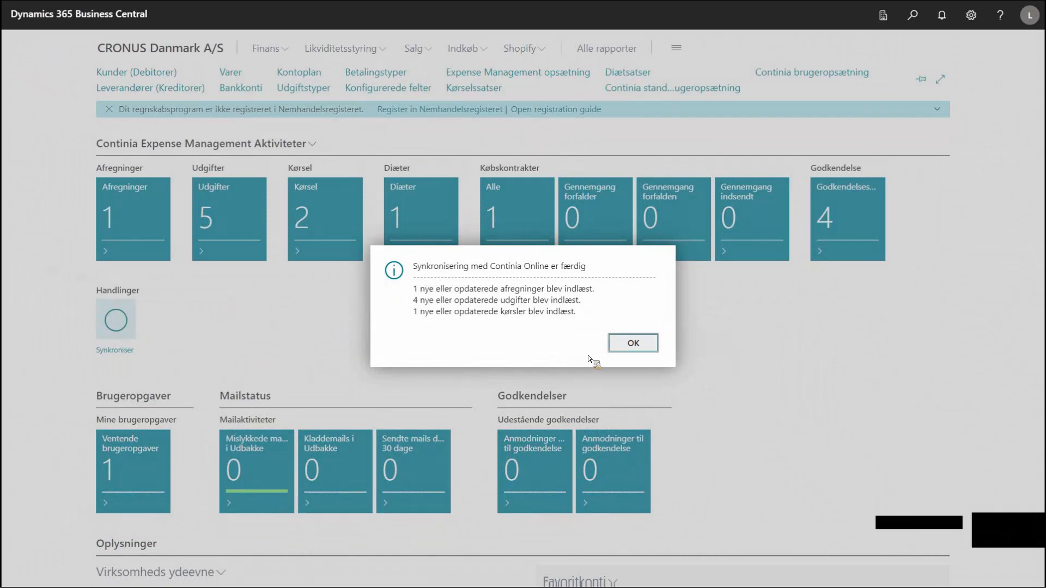
left_click(613, 345)
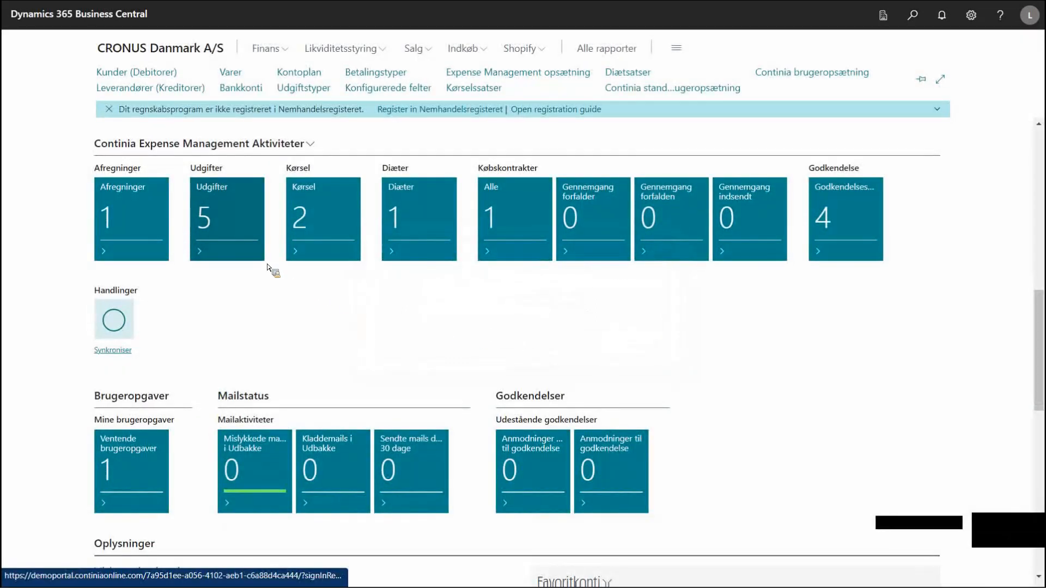
left_click(133, 230)
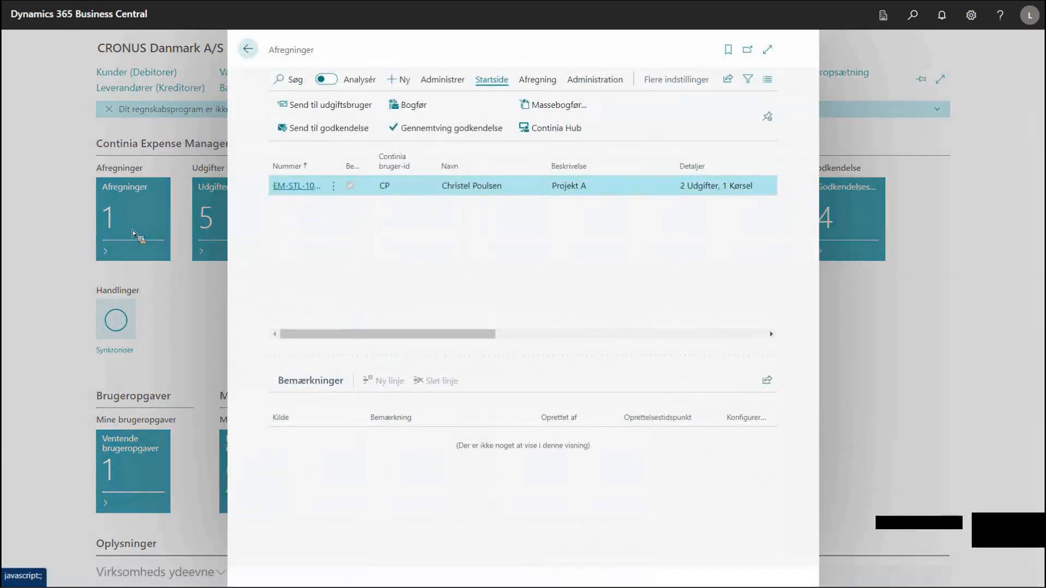
left_click_drag(354, 334, 333, 329)
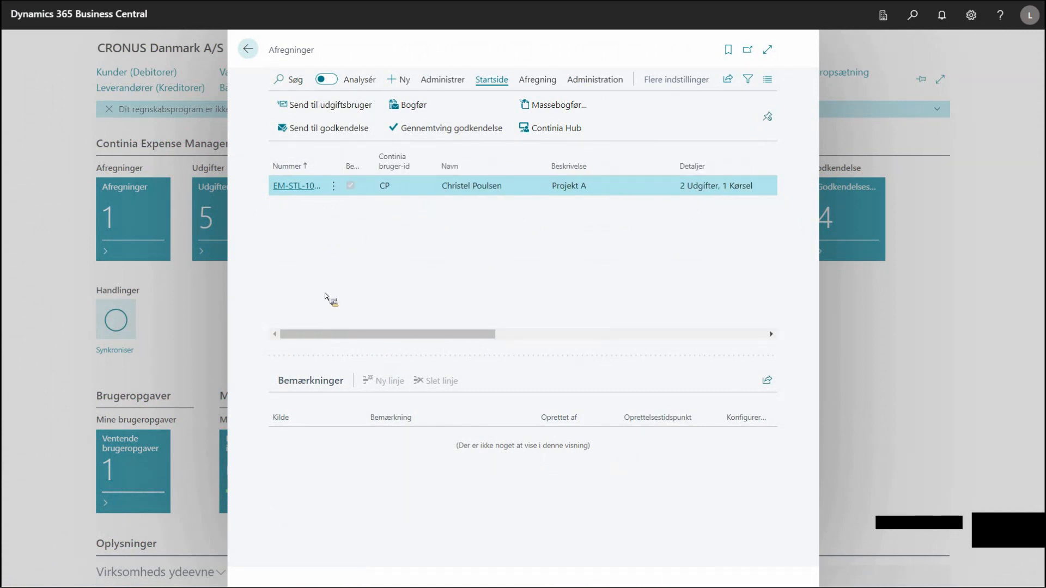
left_click(288, 186)
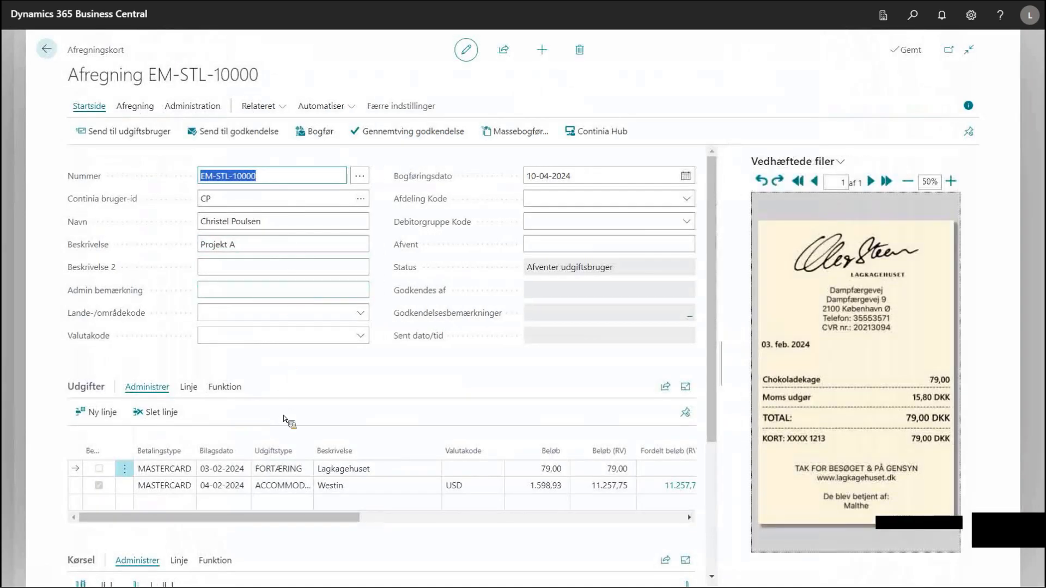
- Check the attachments of the Westin, Lagkagehuset and Opstart mileage lines in the Projekt A settlement, then return to the home page
scroll(297, 408, "down", 3)
left_click(293, 293)
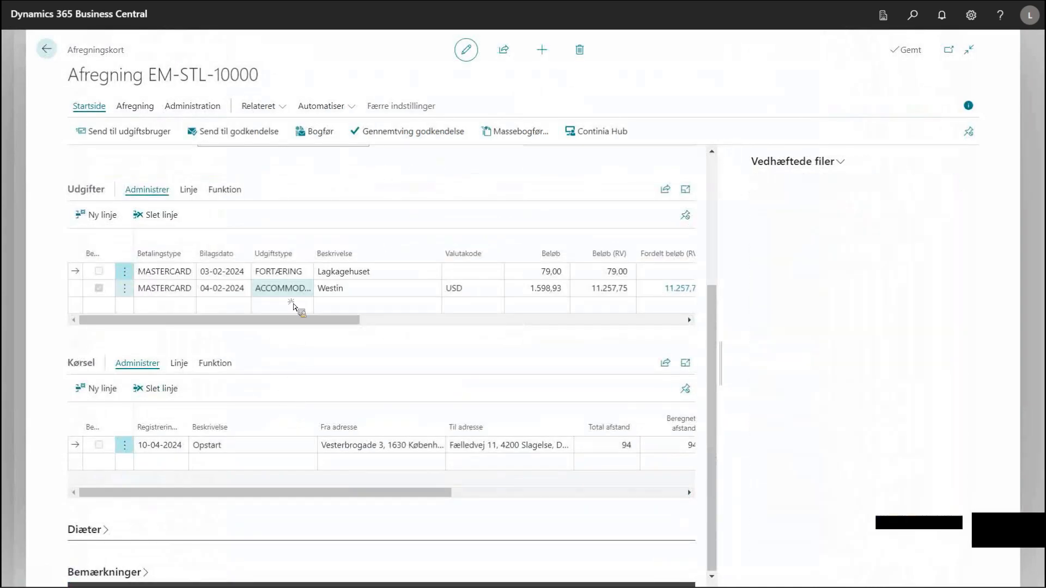
left_click(283, 273)
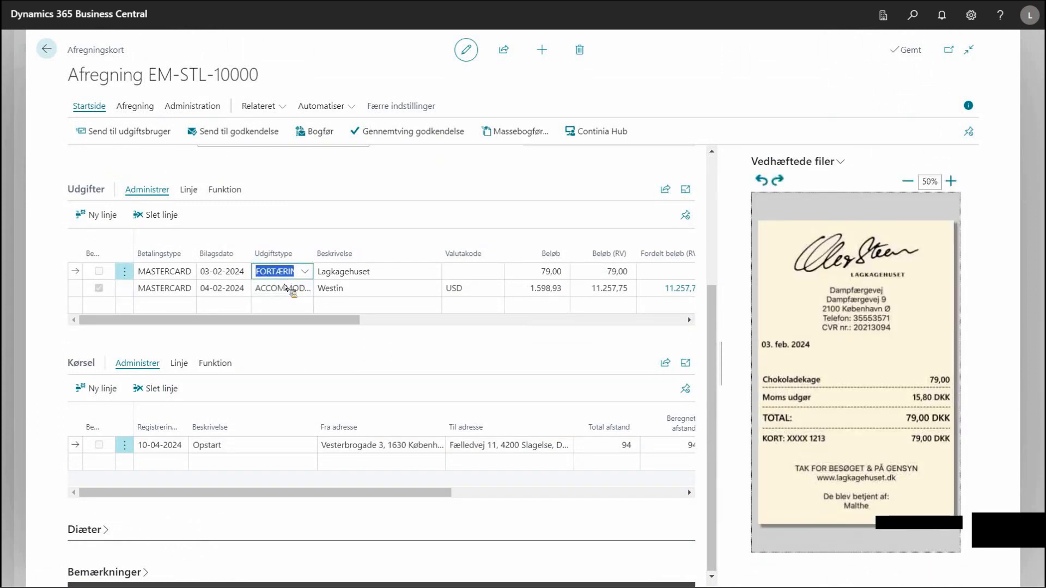
left_click(355, 448)
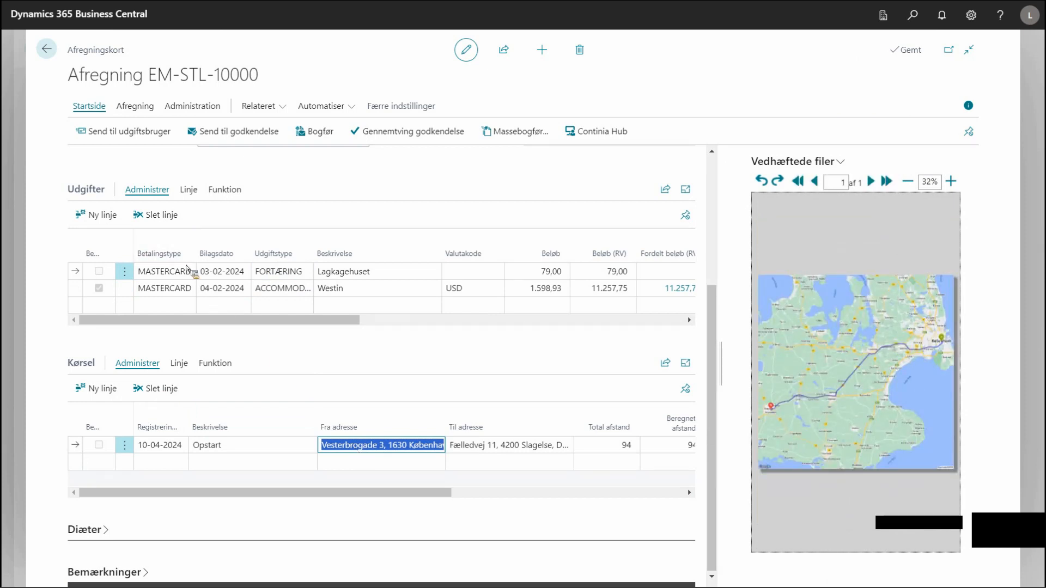
left_click(47, 55)
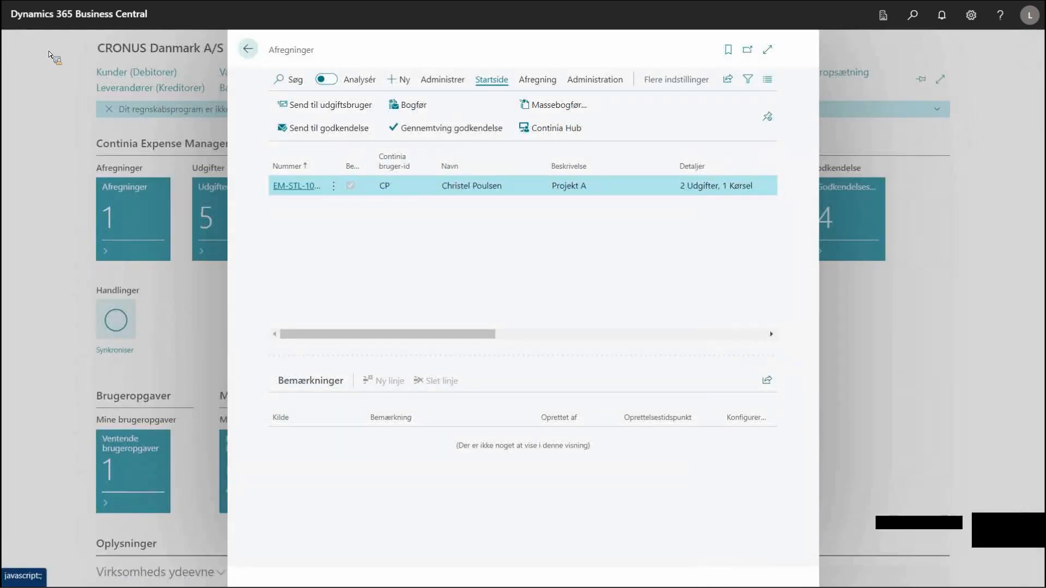
left_click(253, 55)
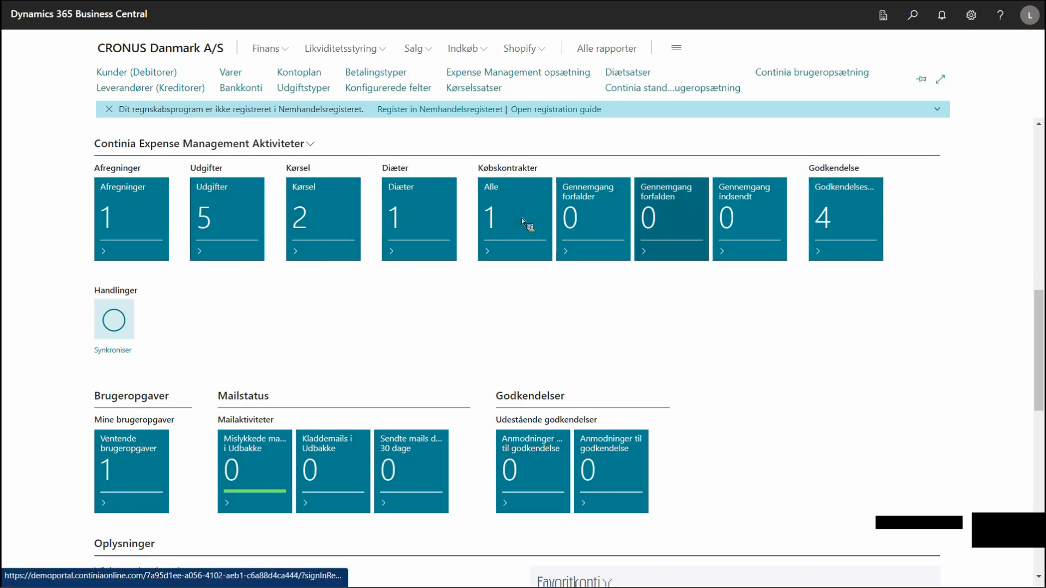
- Open the Opstart projekt per diem card from the approval entries and view its daily details
left_click(848, 226)
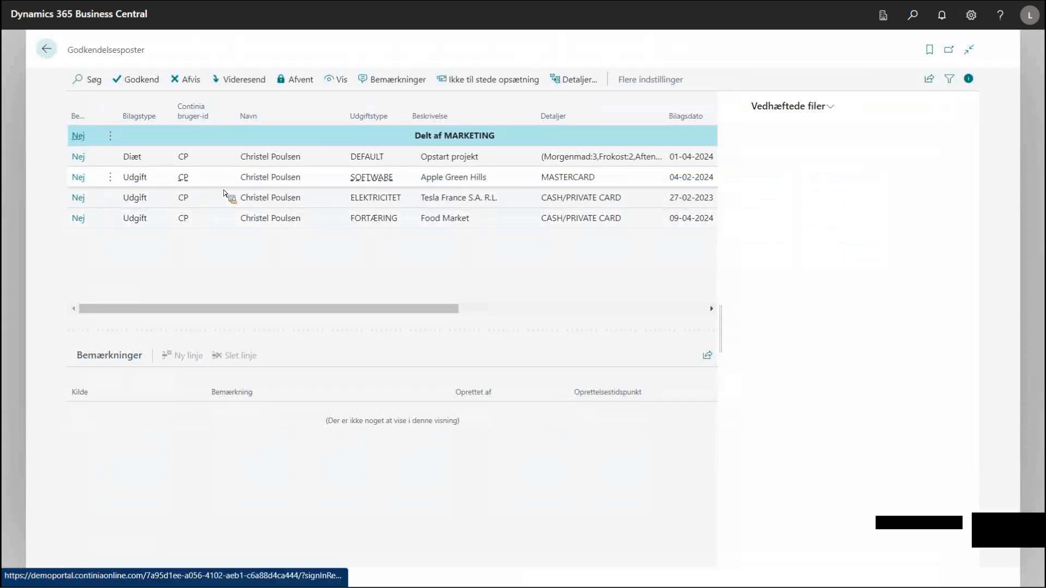
left_click(134, 163)
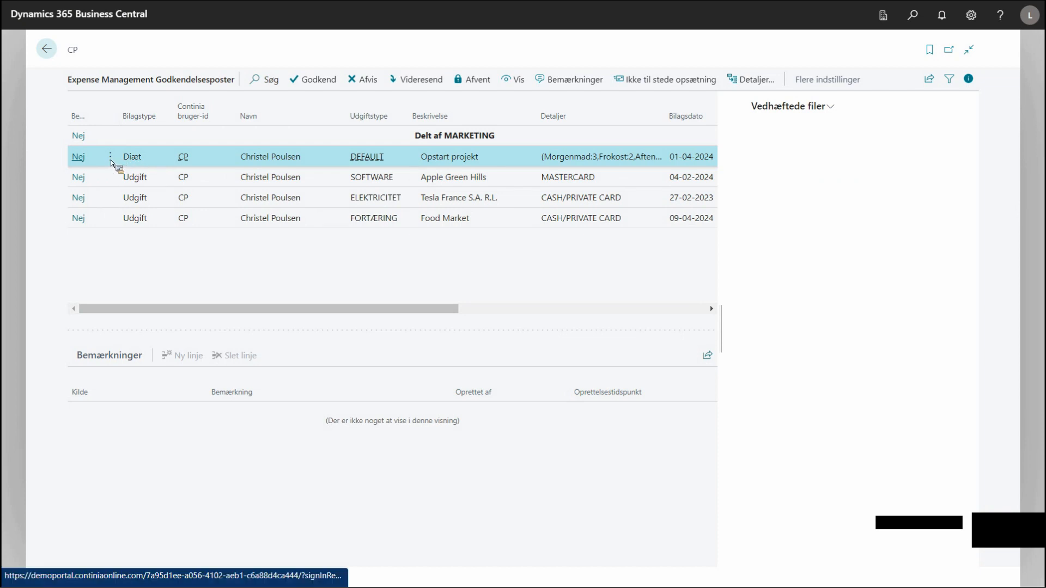
left_click(84, 159)
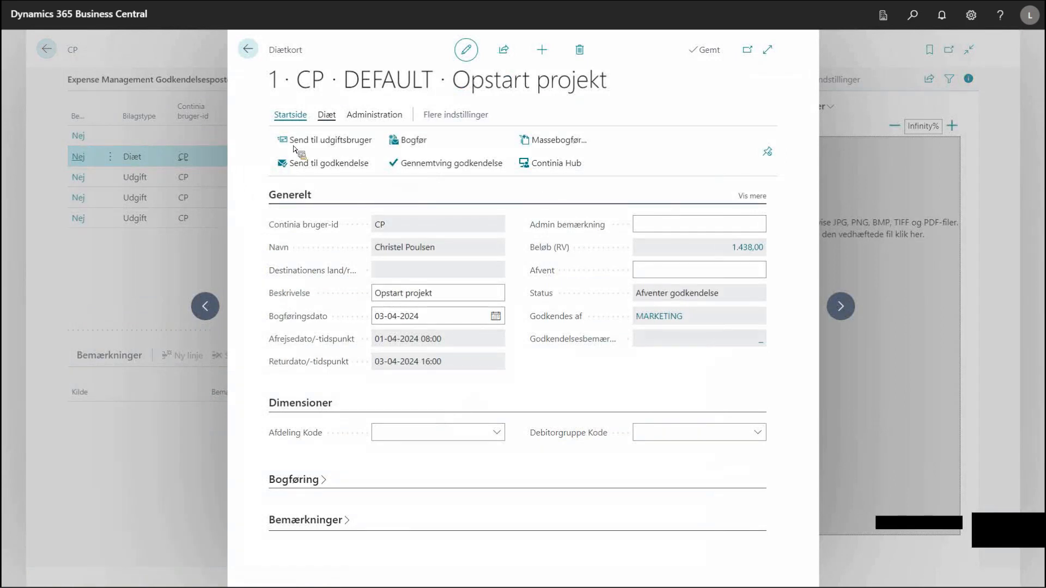
left_click(327, 115)
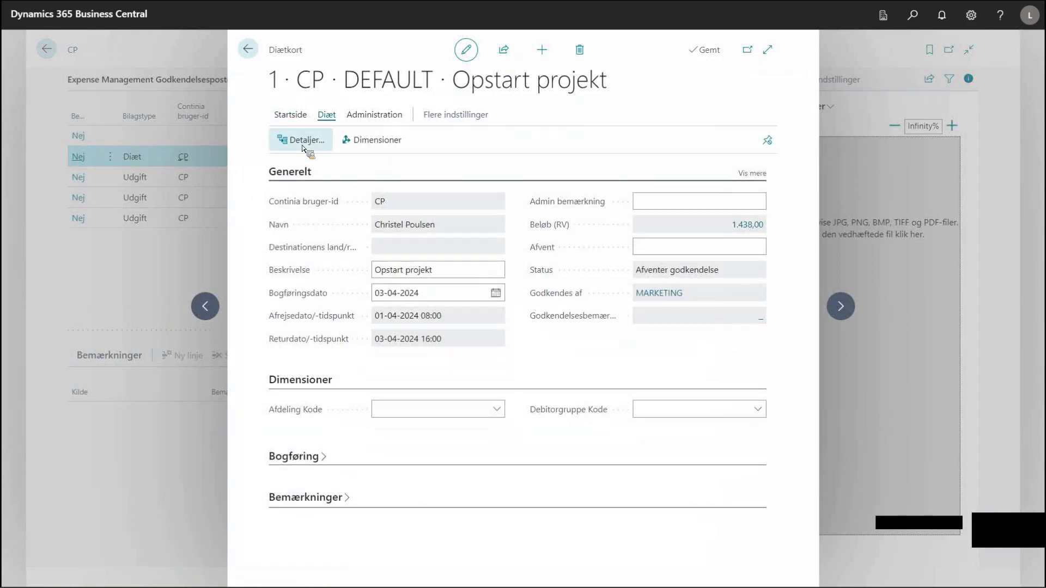
left_click(303, 142)
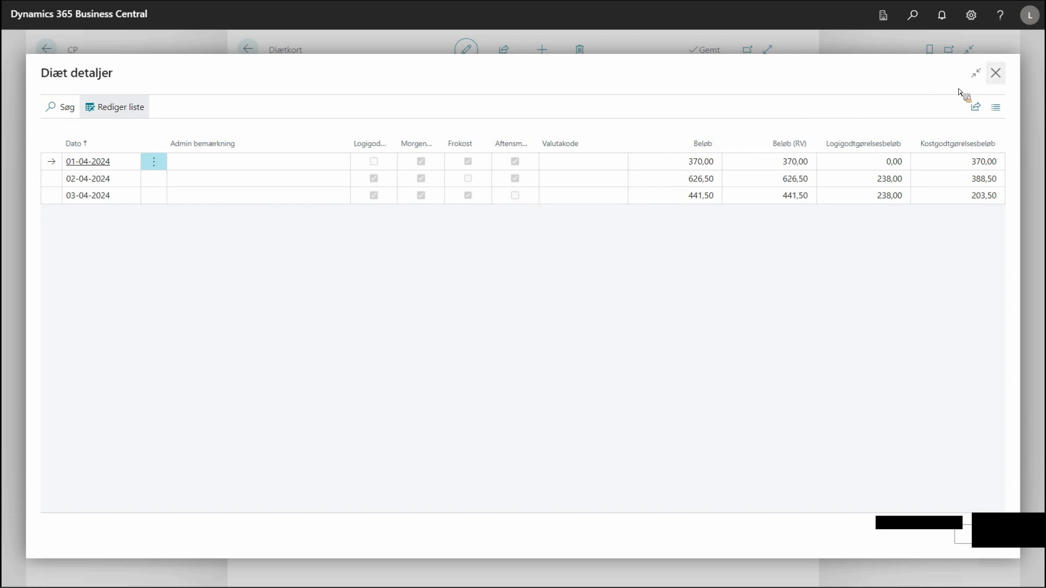
- Close the daily details and the Opstart projekt per diem card, and approve that per diem in the approval entries
left_click(995, 72)
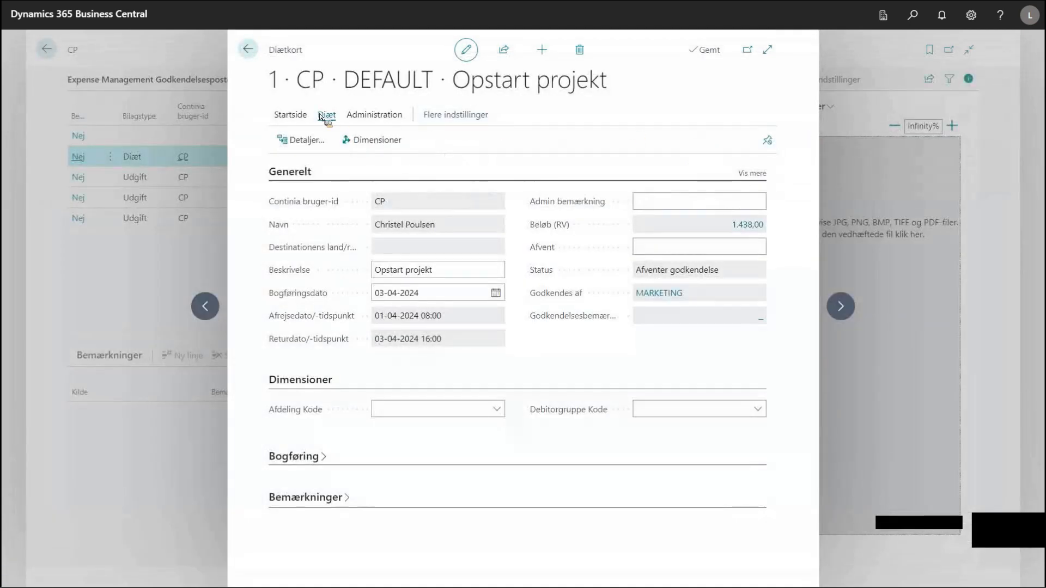
left_click(248, 50)
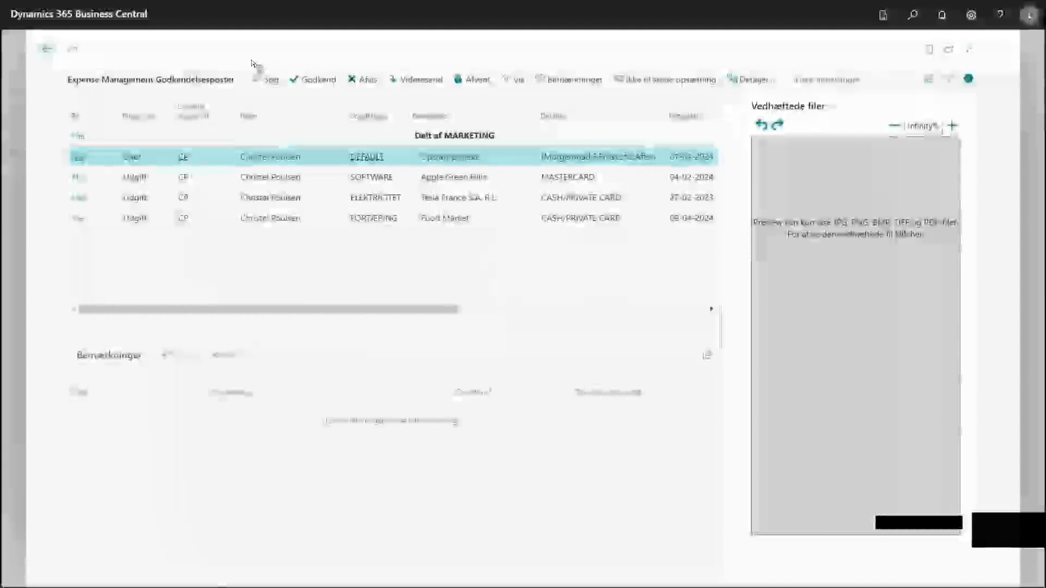
left_click(319, 81)
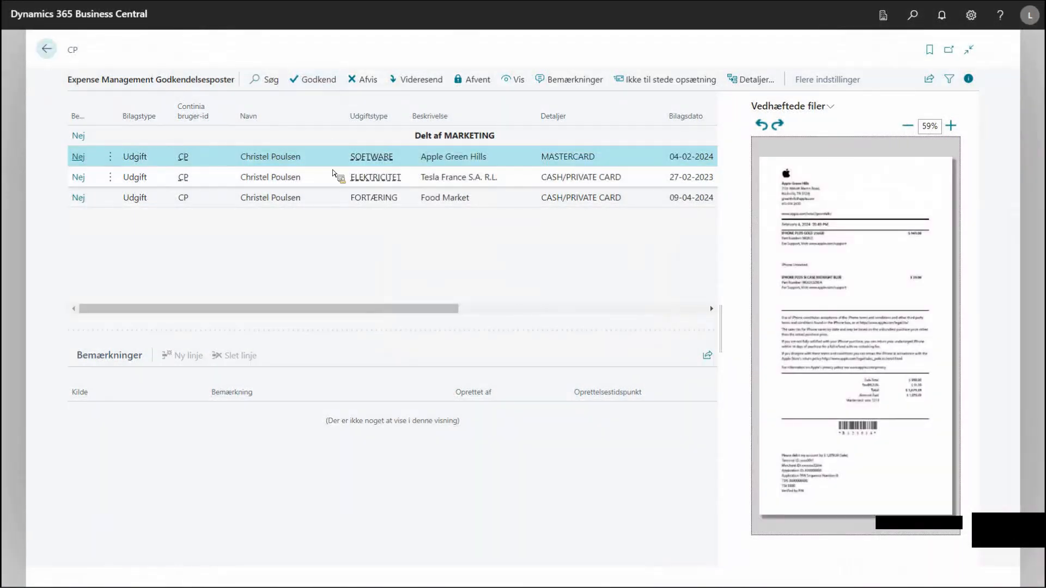
- Check the receipts attached to the Tesla France and Food Market approval entries, then return to the home page
left_click(311, 180)
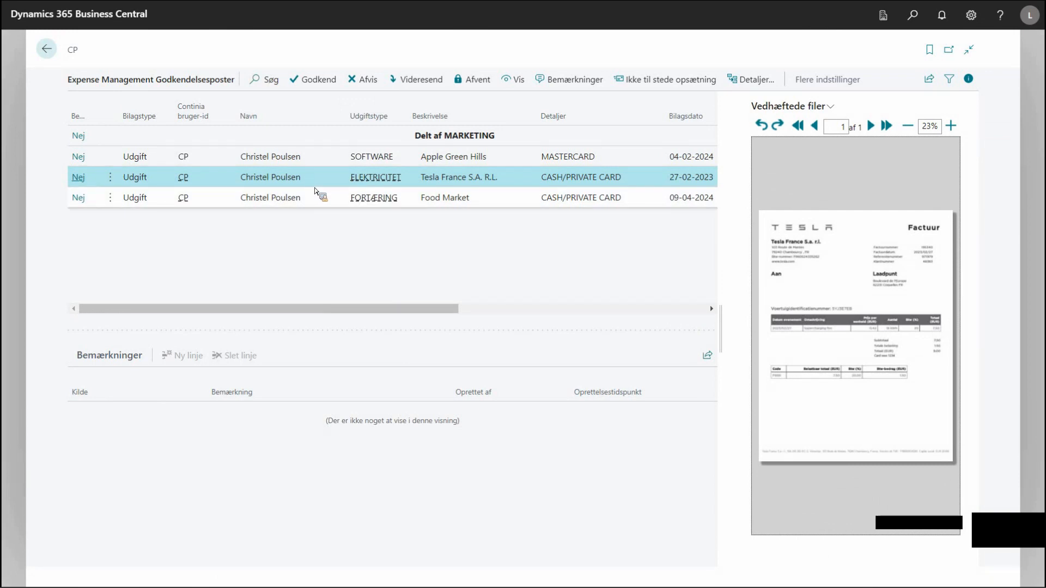
left_click(316, 190)
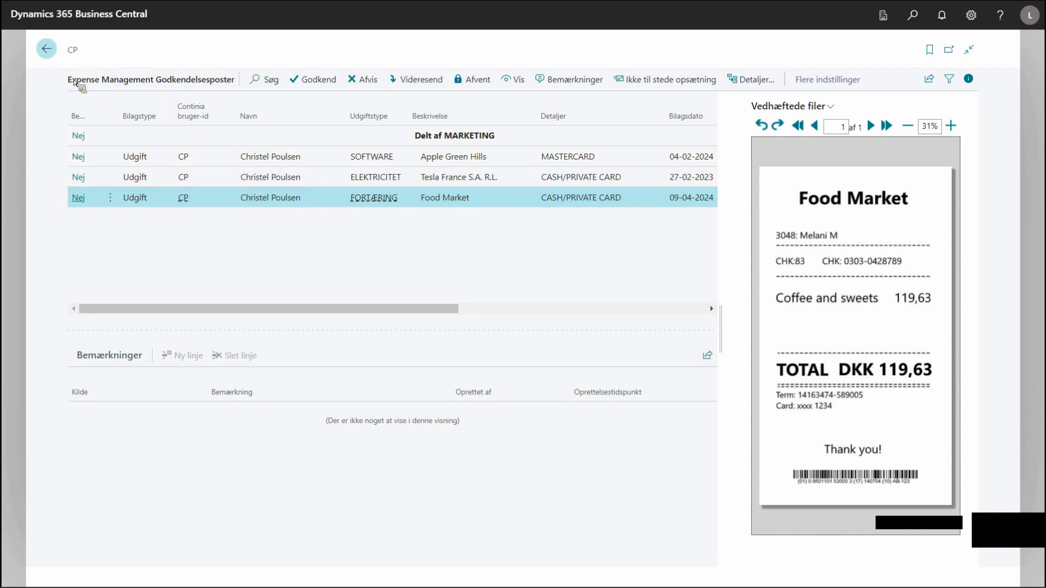
left_click(48, 50)
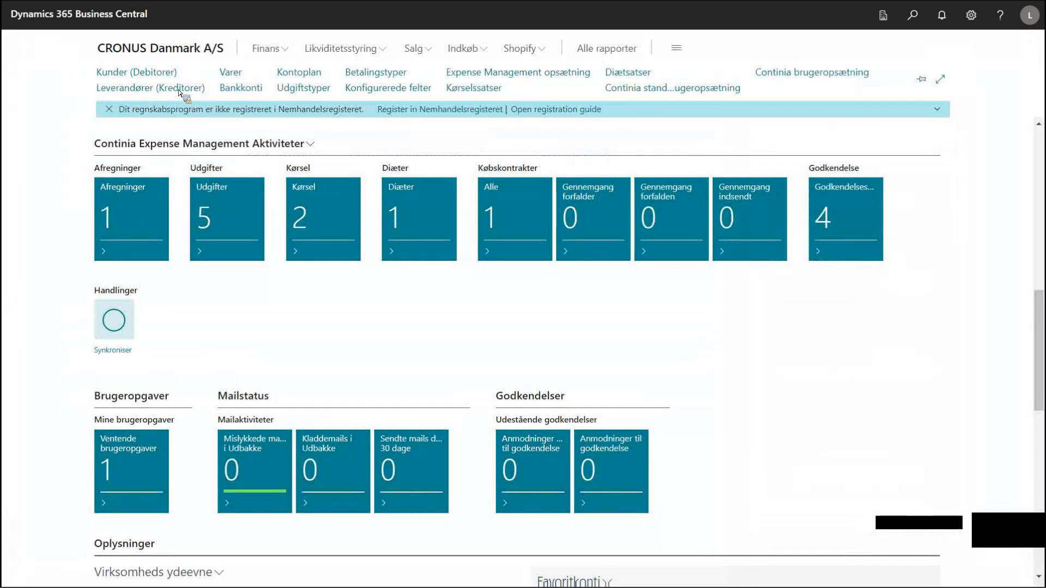
- Reload the home page and open the Webgodkendelsesportal from the Continia demo environment's resource list
left_click(110, 109)
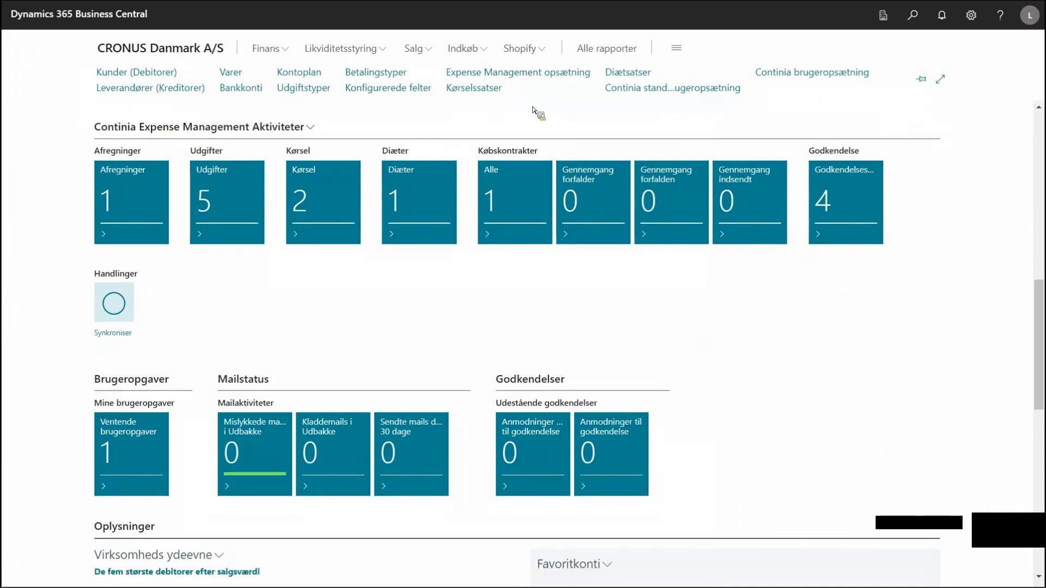
key("F11")
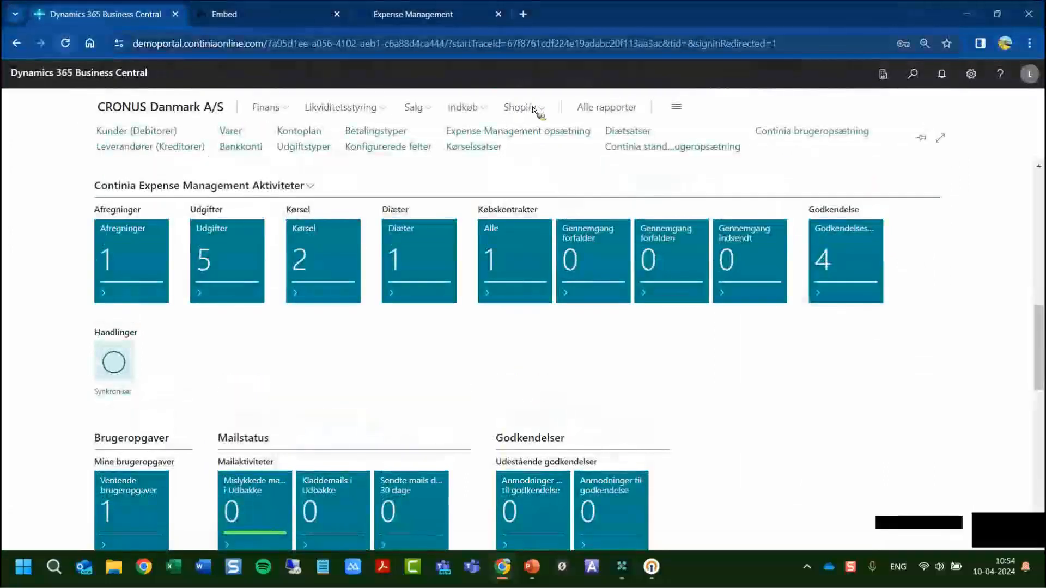
left_click(65, 44)
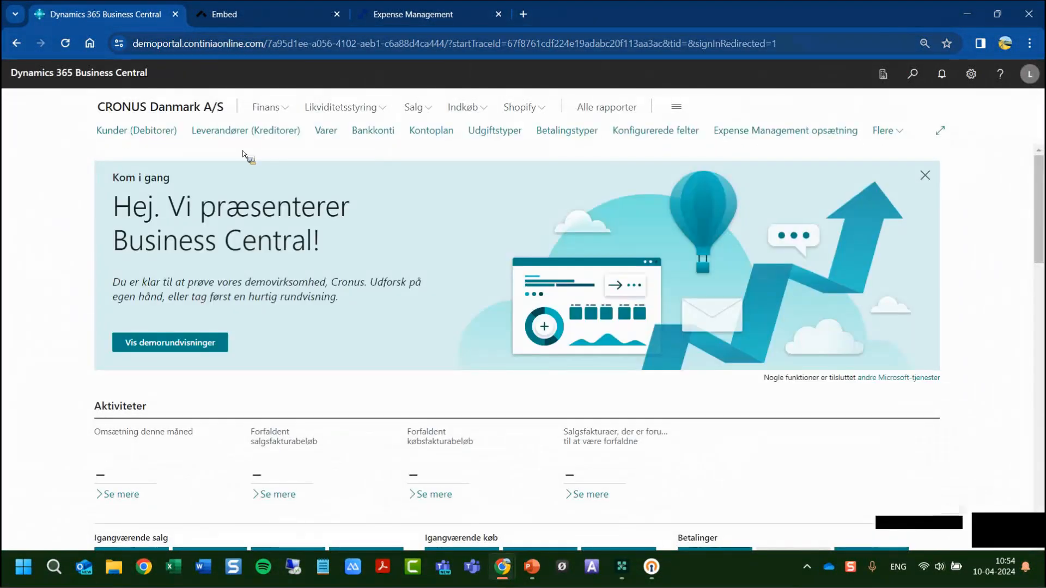
key("F11")
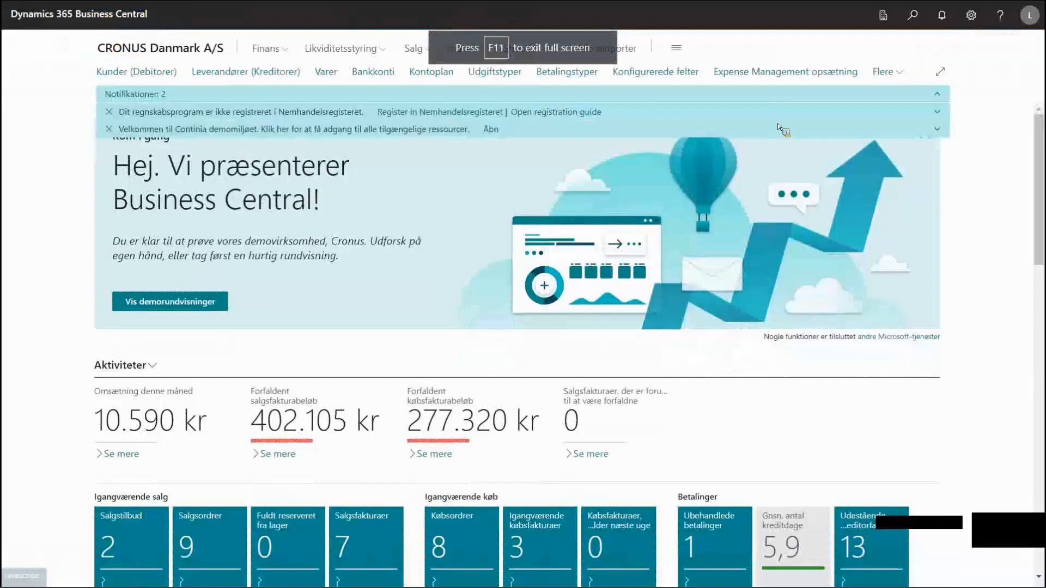
left_click(491, 130)
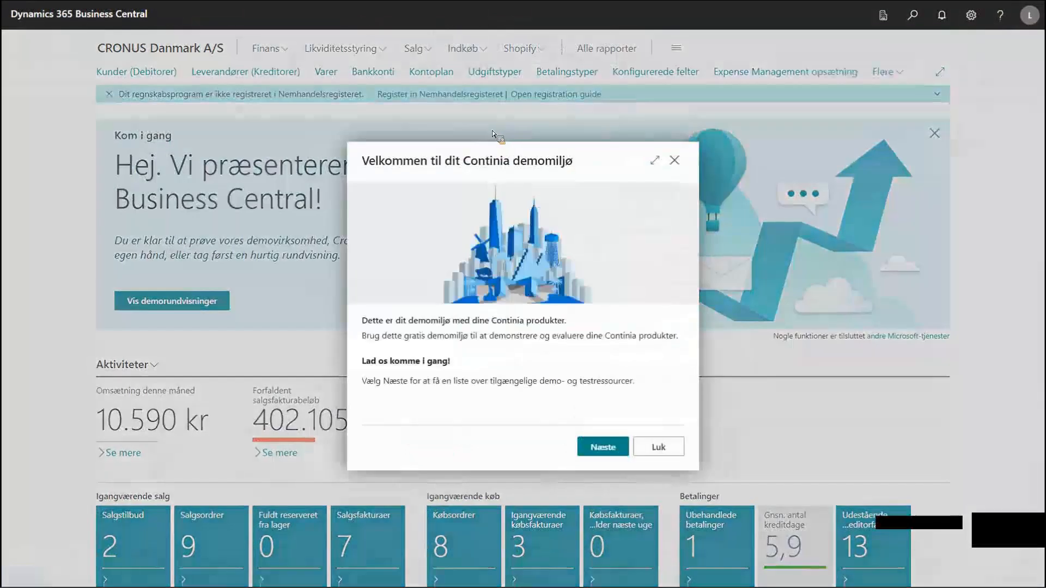
left_click(604, 451)
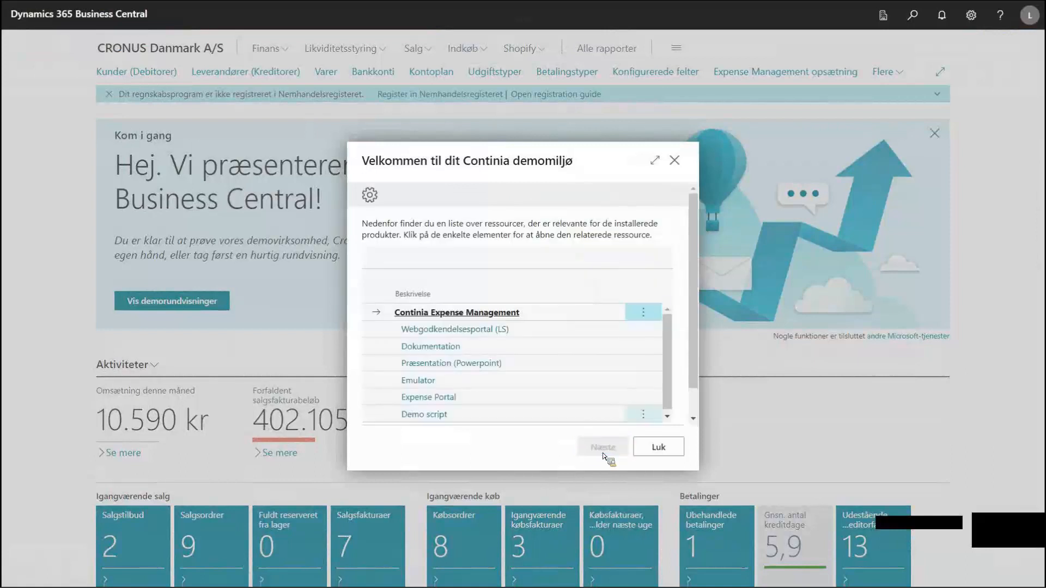
left_click(457, 331)
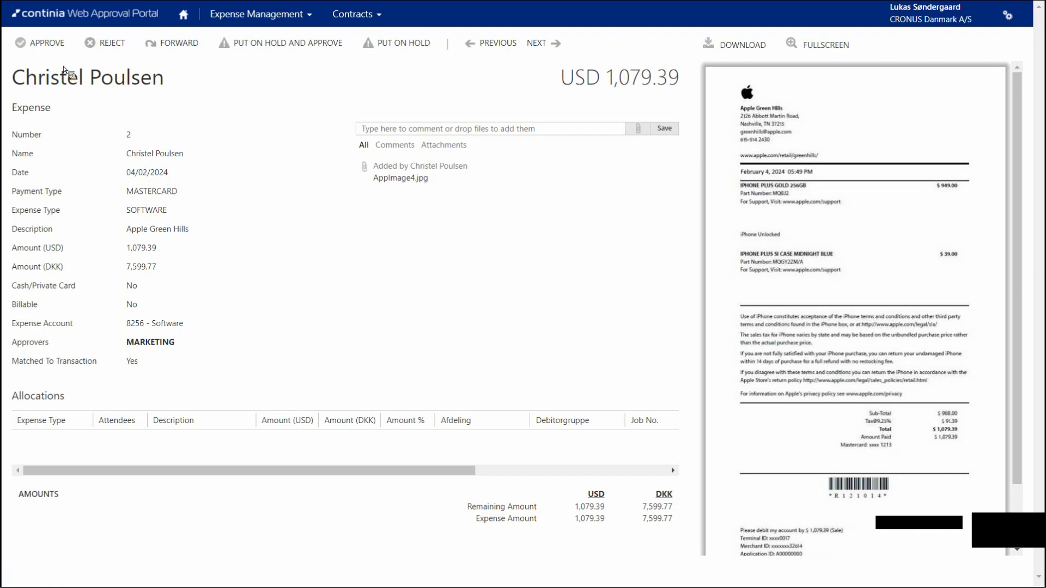
- Approve the Apple Green Hills, Tesla France and Food Market expenses in the Web Approval Portal
left_click(49, 50)
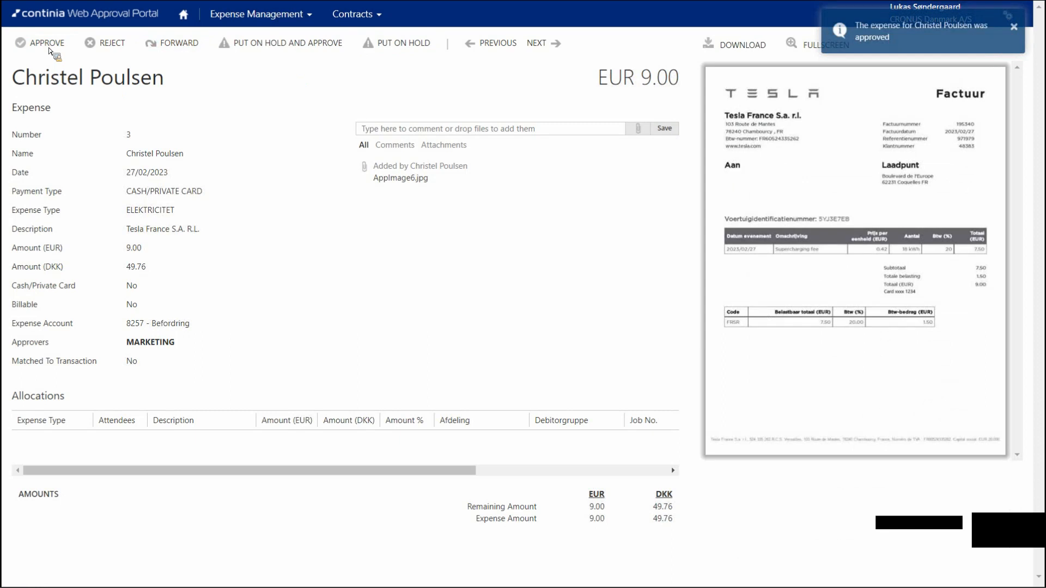
left_click(48, 43)
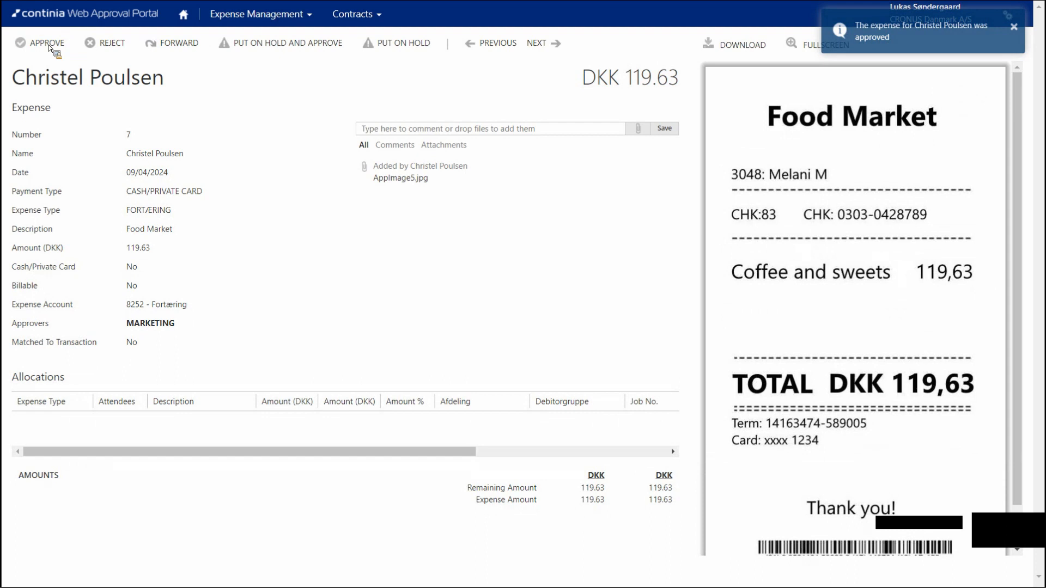
left_click(49, 47)
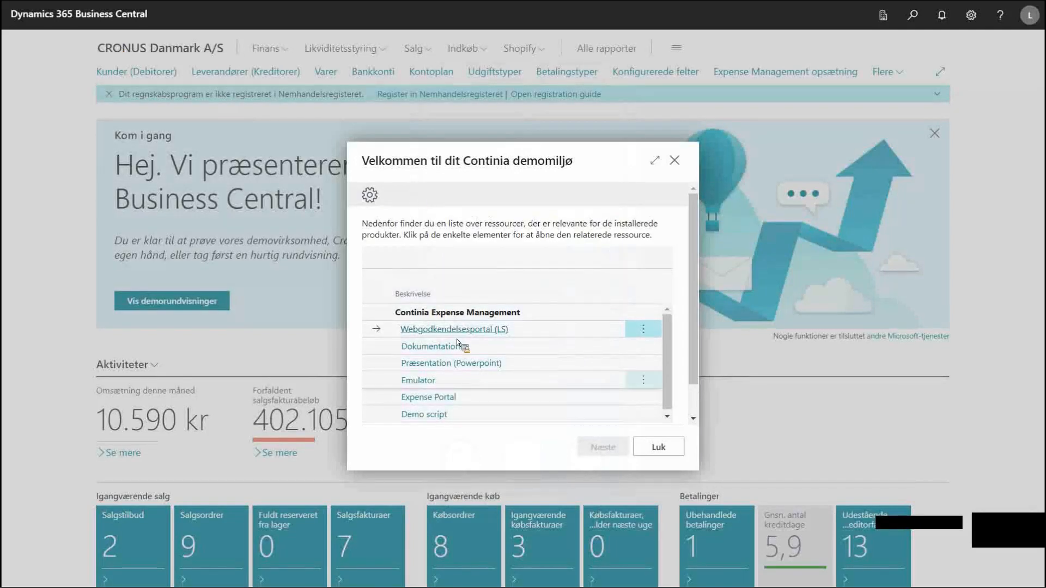
- Open the Expense Portal from the demo resource list and create a new expense from the stored Adobe (PDF) receipt
left_click(450, 402)
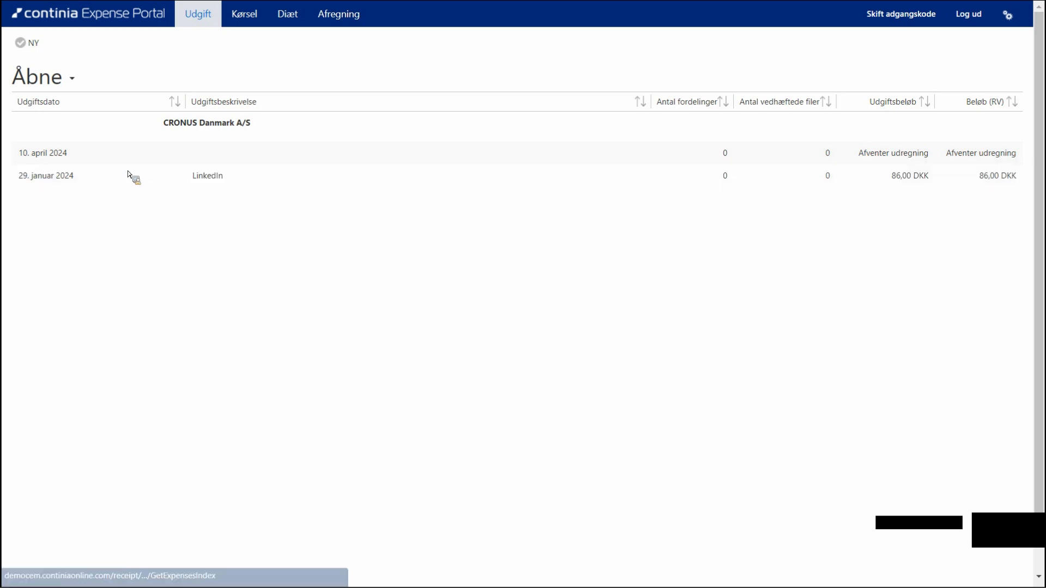
left_click(28, 44)
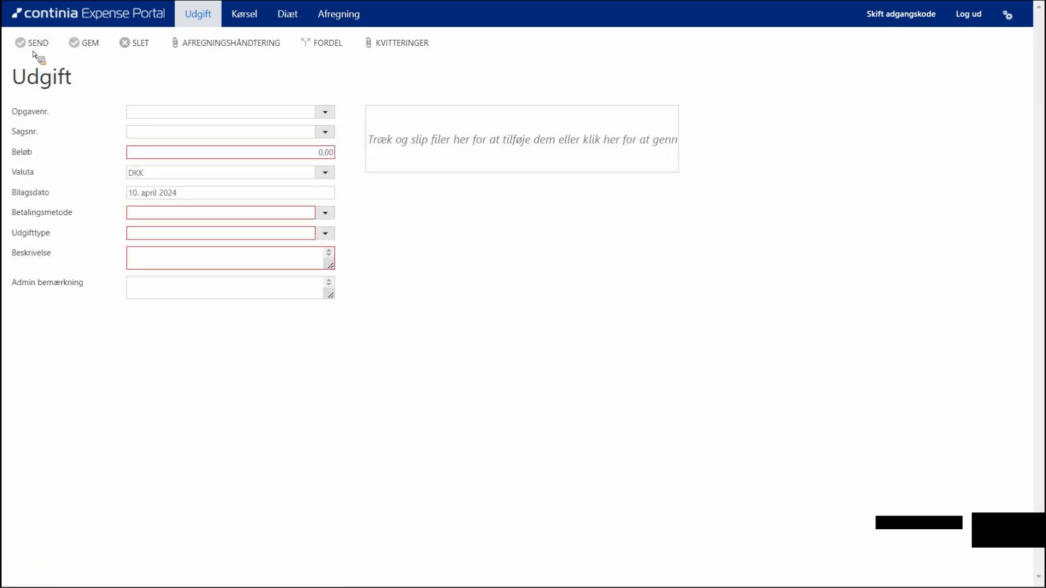
left_click(410, 43)
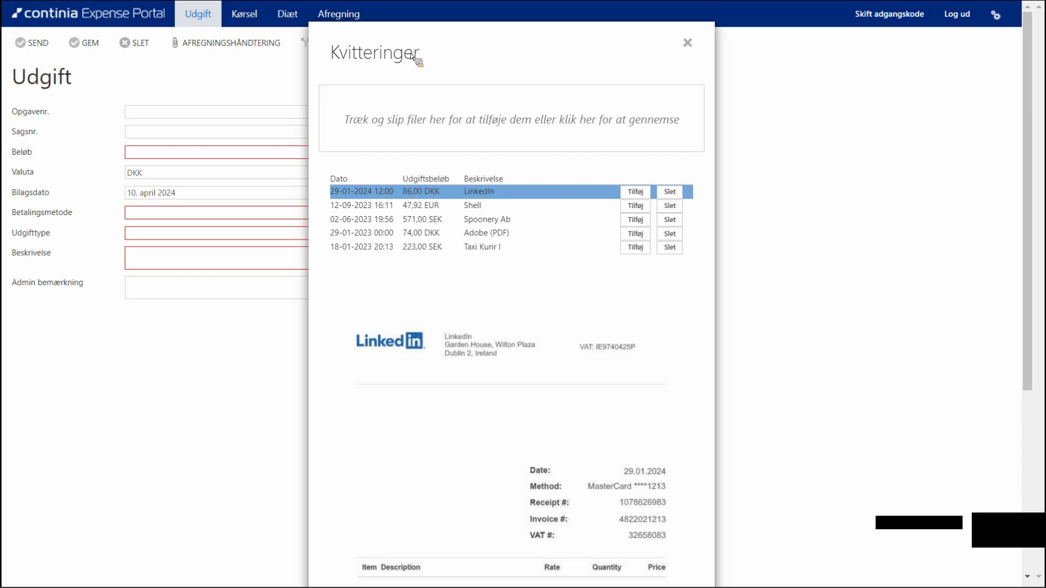
left_click_drag(412, 57, 646, 239)
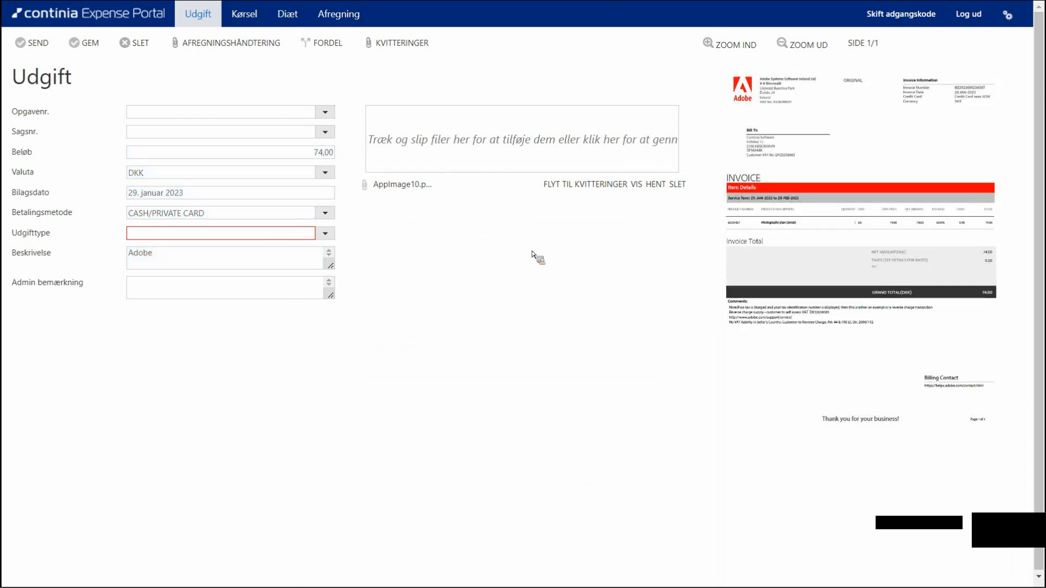
- Set the Adobe expense's type to SOFTWARE and send the expense
left_click(327, 236)
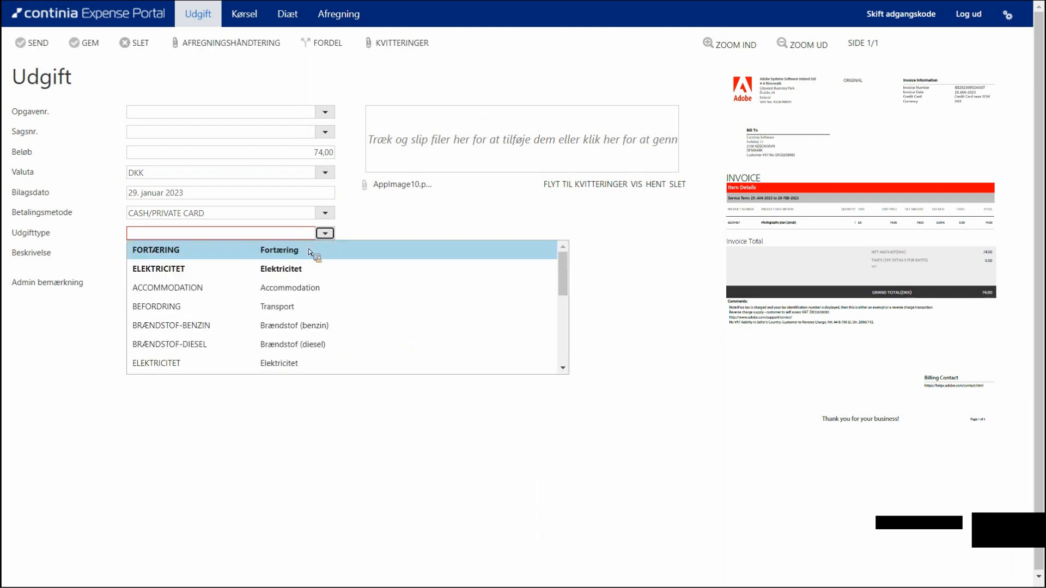
key("Down")
key("Down")
key("Down")
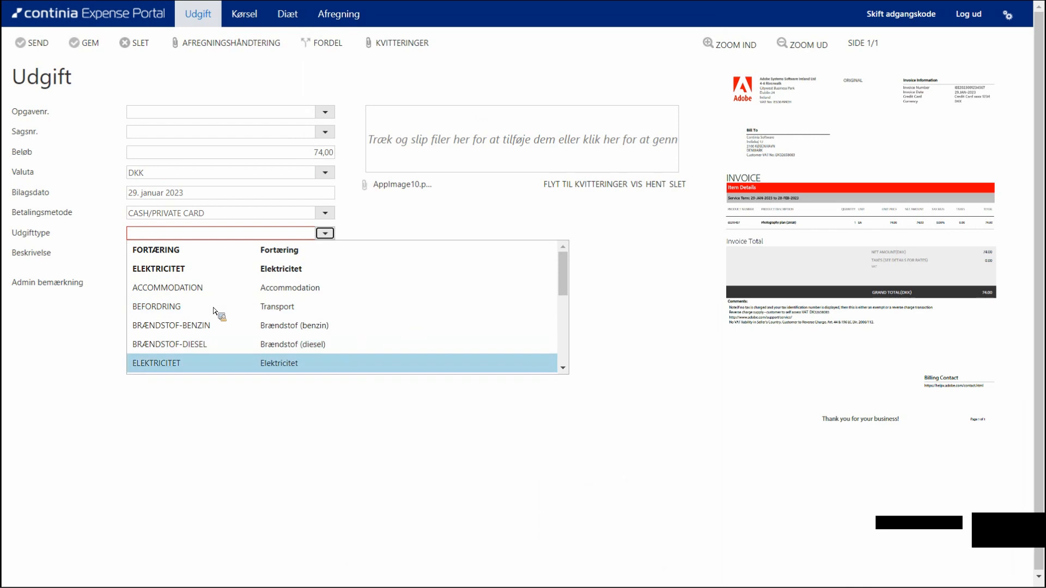
scroll(214, 326, "down", 5)
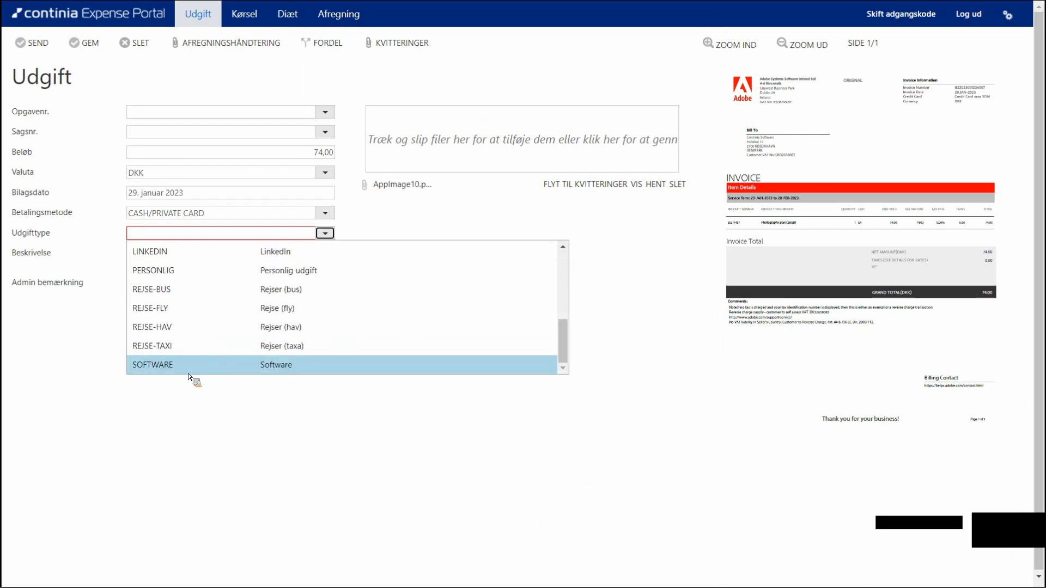
left_click(189, 373)
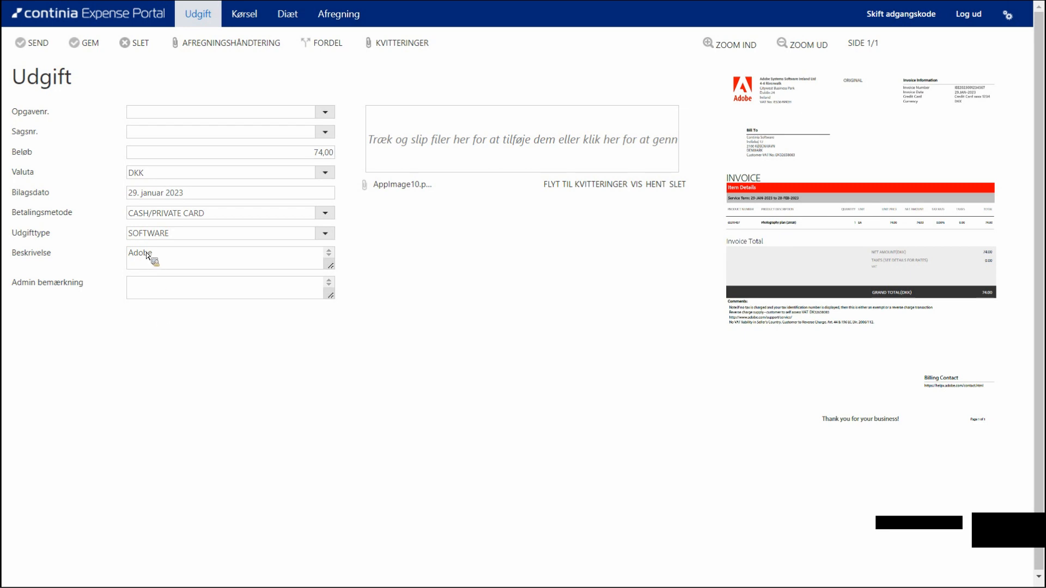
left_click(37, 47)
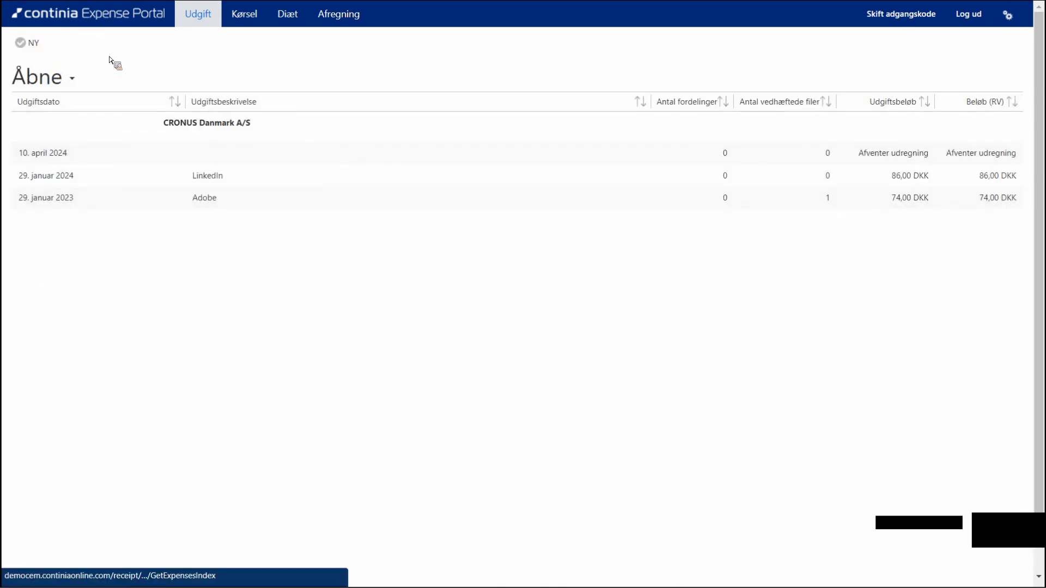
- Switch back to Business Central, close the demo welcome guide and synchronise with Continia Online
key("alt+Tab")
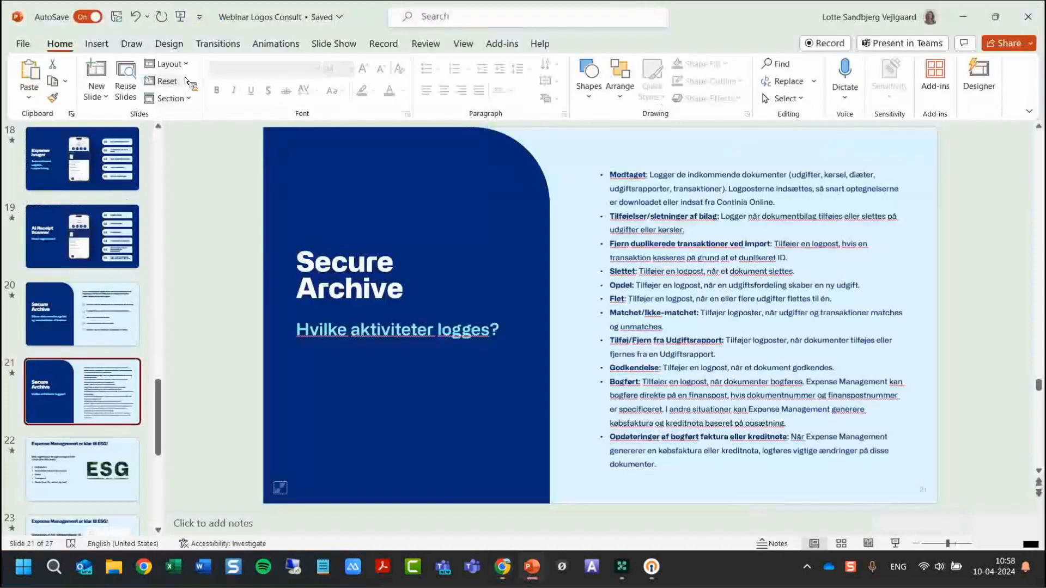
key("alt+Tab")
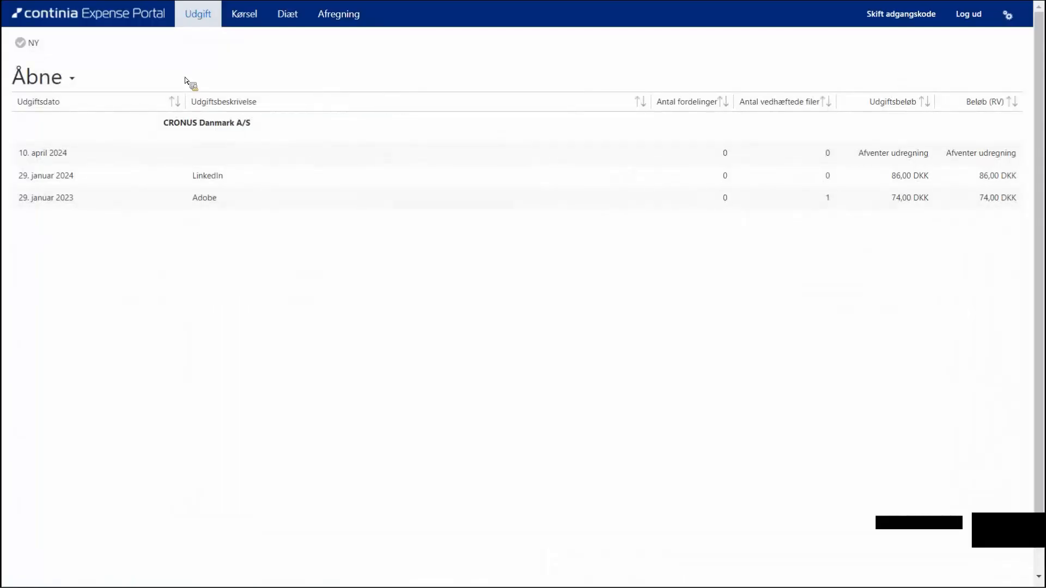
key("ctrl+Tab")
key("ctrl+Tab")
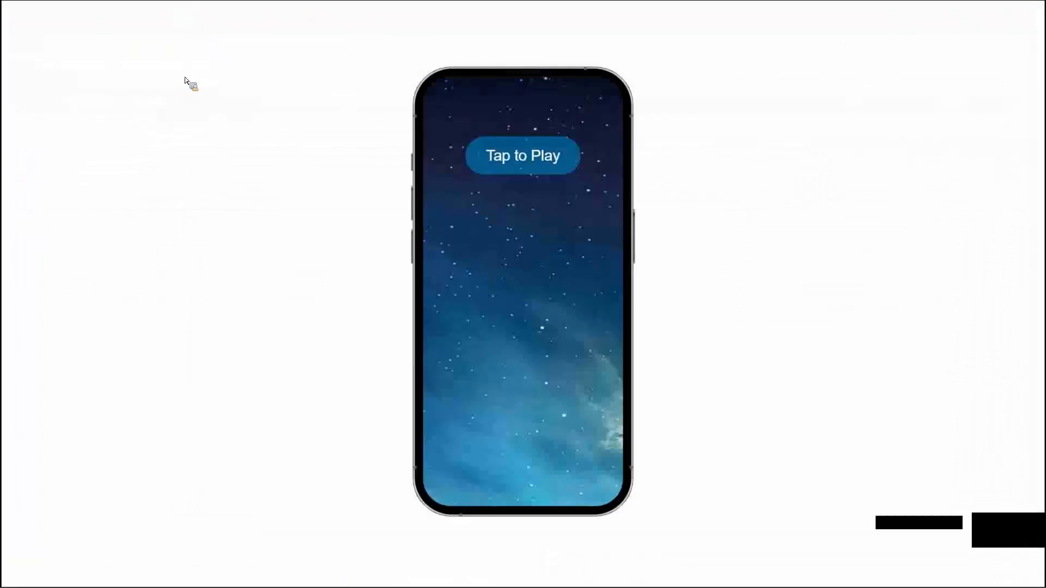
left_click(293, 98)
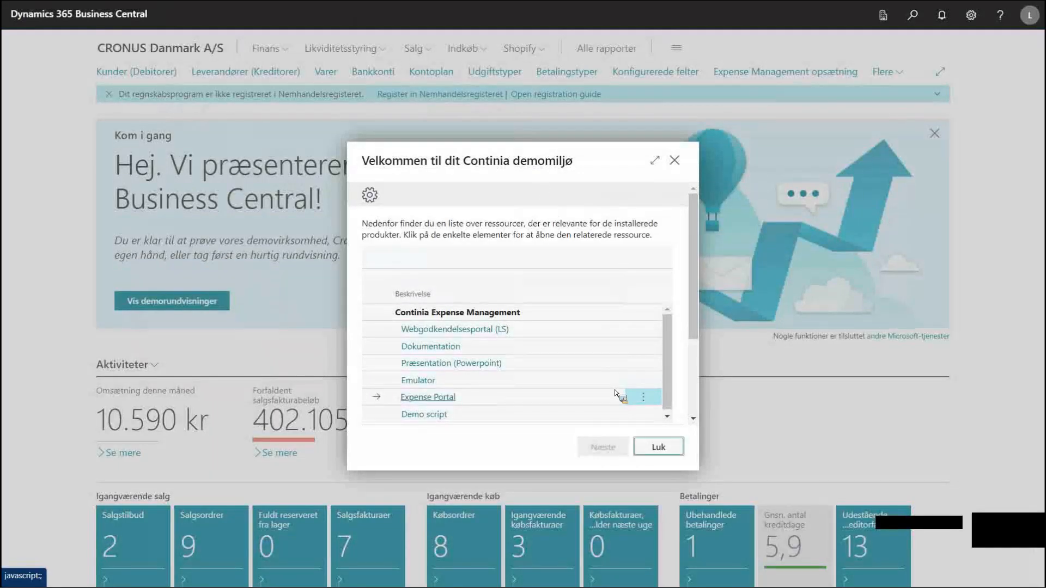
scroll(589, 400, "down", 4)
scroll(539, 402, "down", 4)
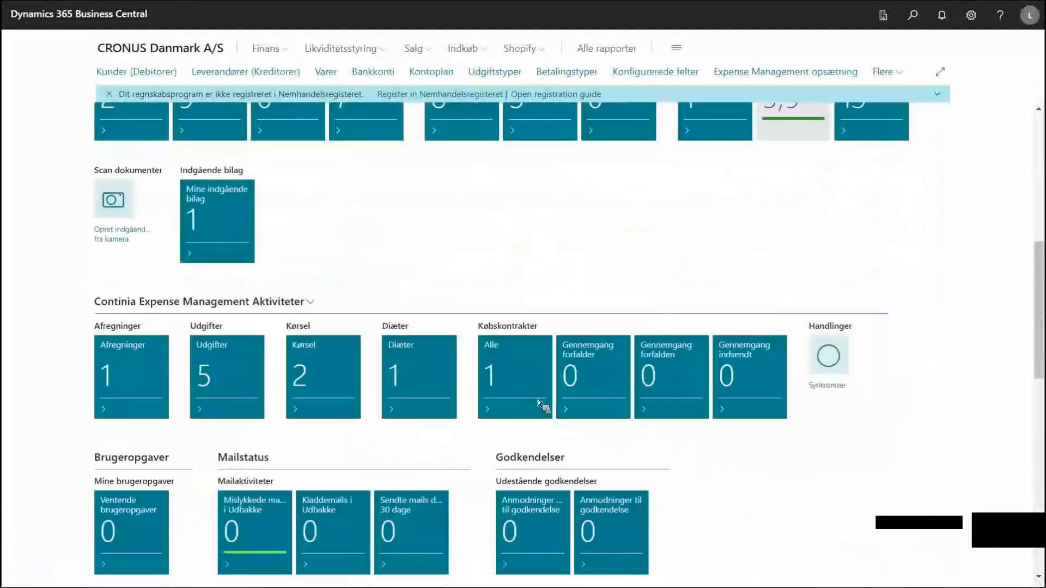
left_click(824, 373)
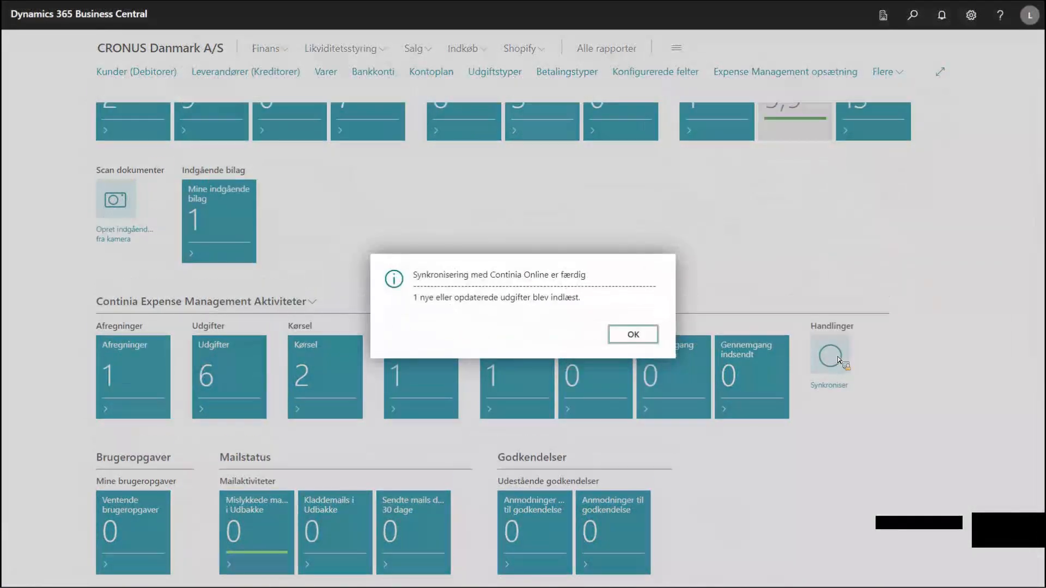
key("Return")
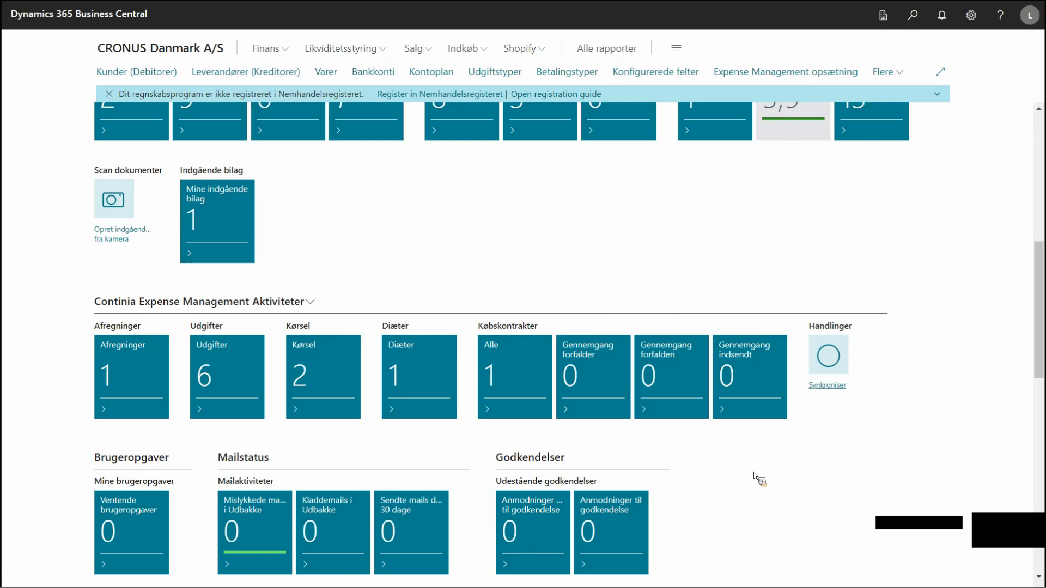
key("alt+Tab")
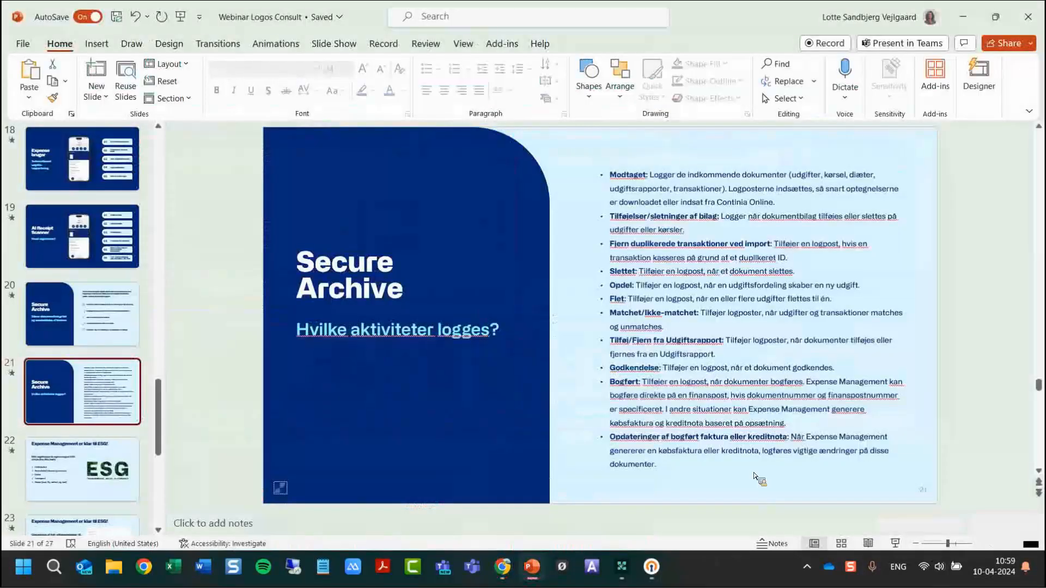
key("alt+Tab")
key("alt+Tab")
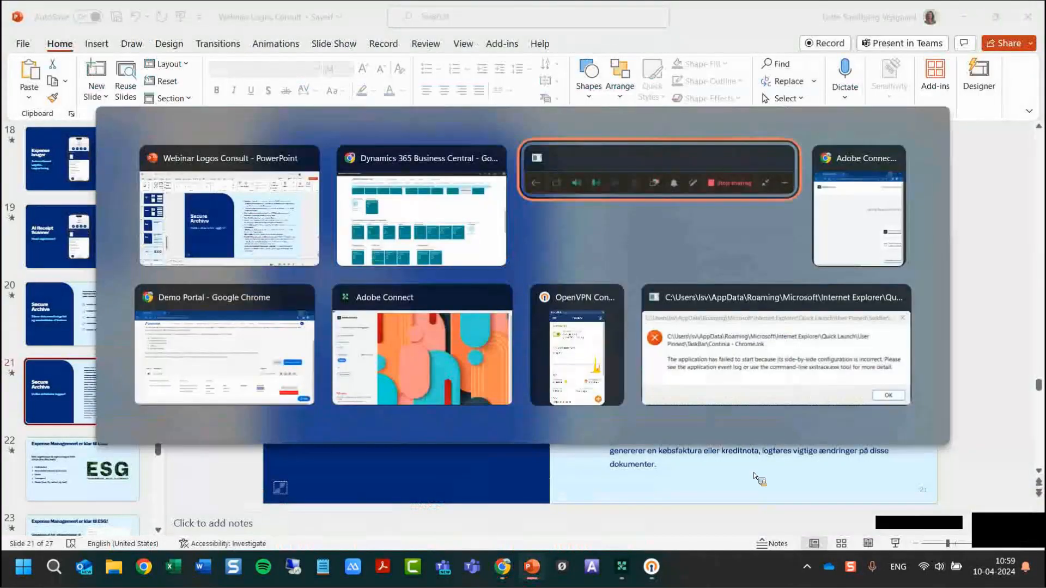
key("alt+Tab")
key("alt+Tab")
key("alt+Tab")
key("alt+Tab")
key("alt+Tab")
key("alt+Tab")
key("alt+Tab")
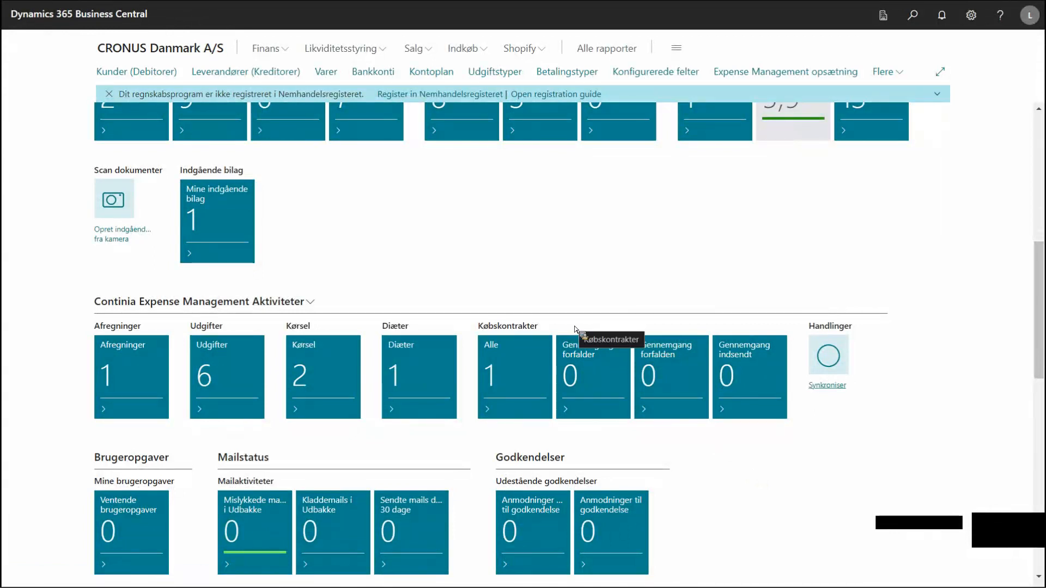
key("alt+Tab")
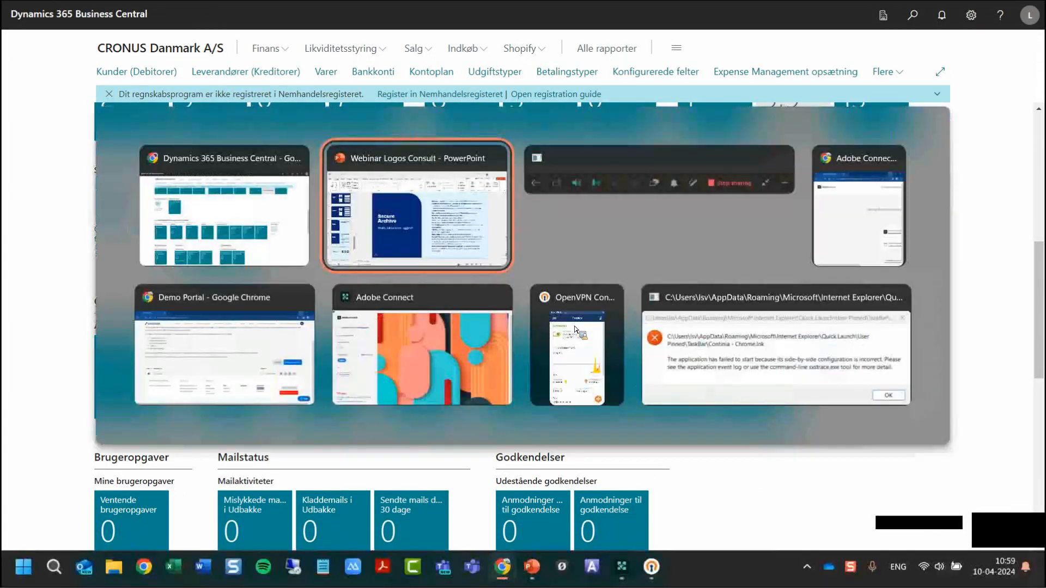
key("alt+Tab")
key("alt+Tab")
key("alt+Tab")
key("alt+Tab")
key("alt+Tab")
key("alt+Tab")
key("alt+Tab")
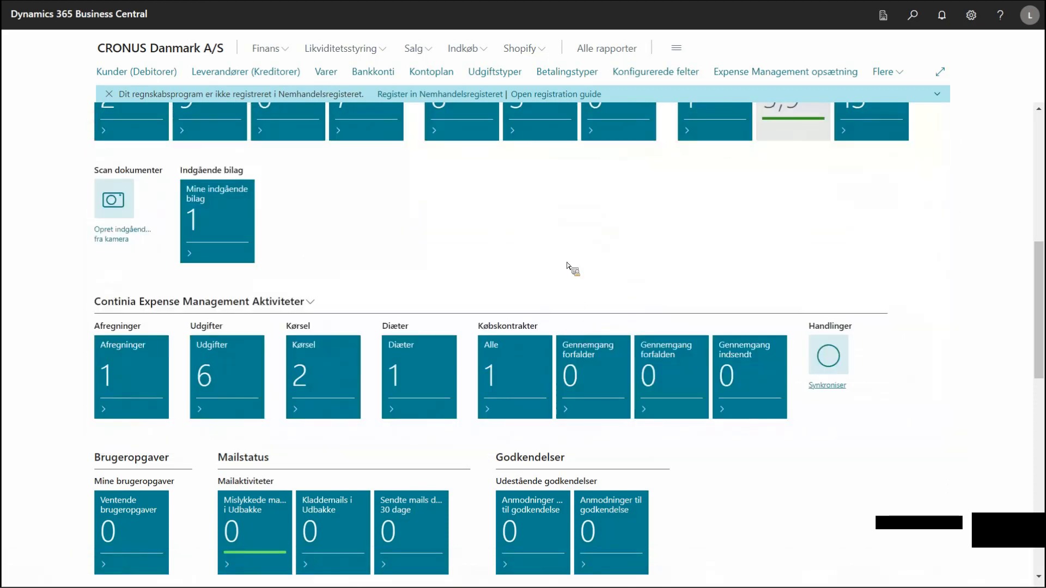
- Switch to the emulated expense app on the Embed page and synchronise it from its settings
key("F11")
key("ctrl+3")
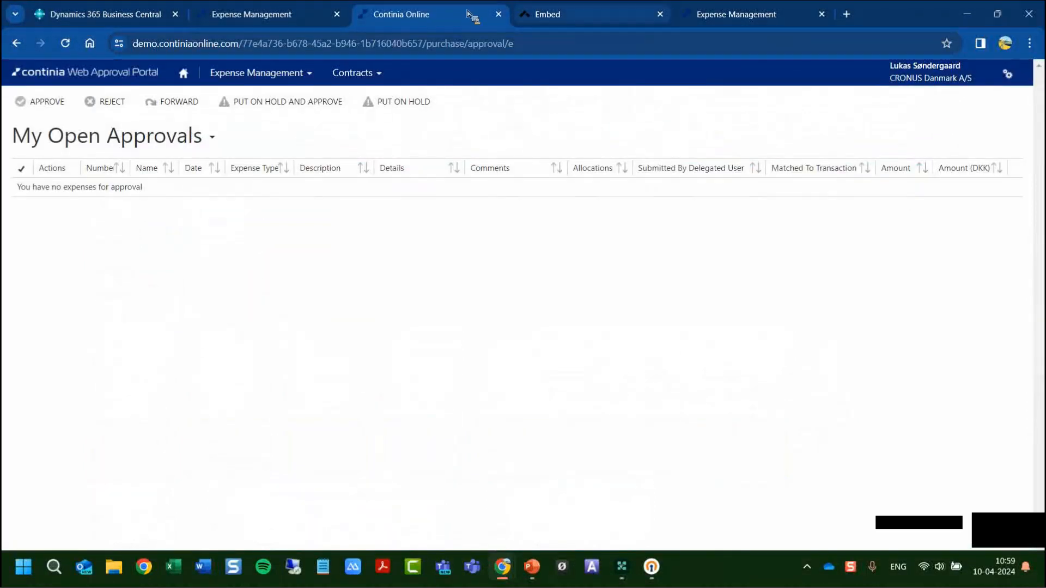
left_click(582, 15)
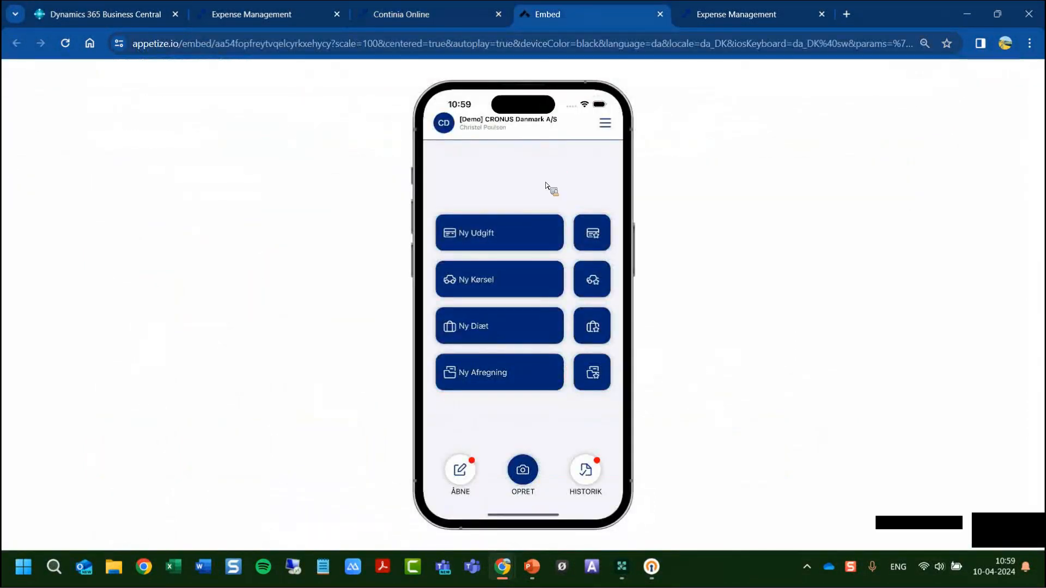
left_click(613, 127)
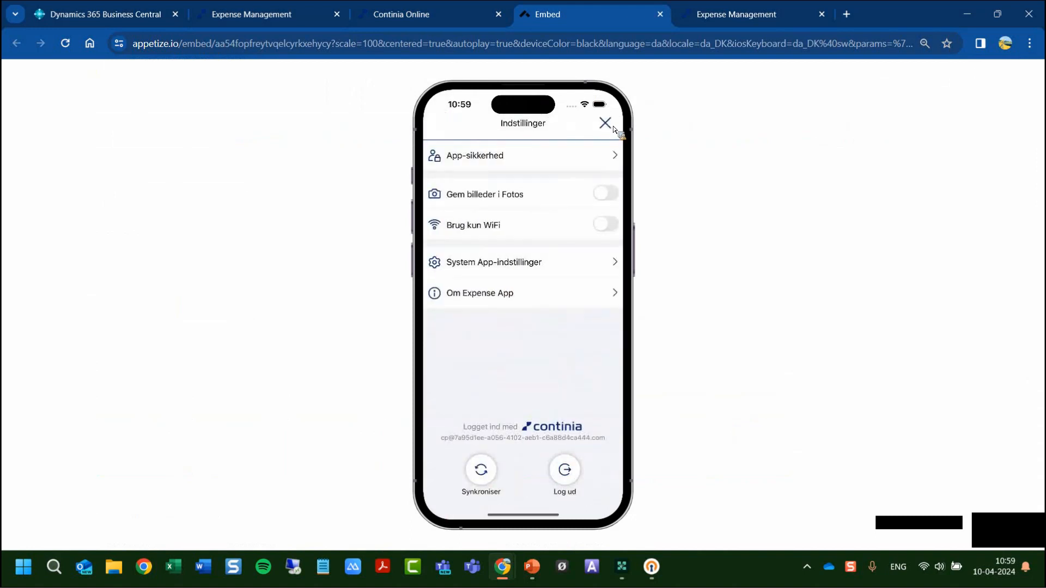
left_click(478, 489)
key("F11")
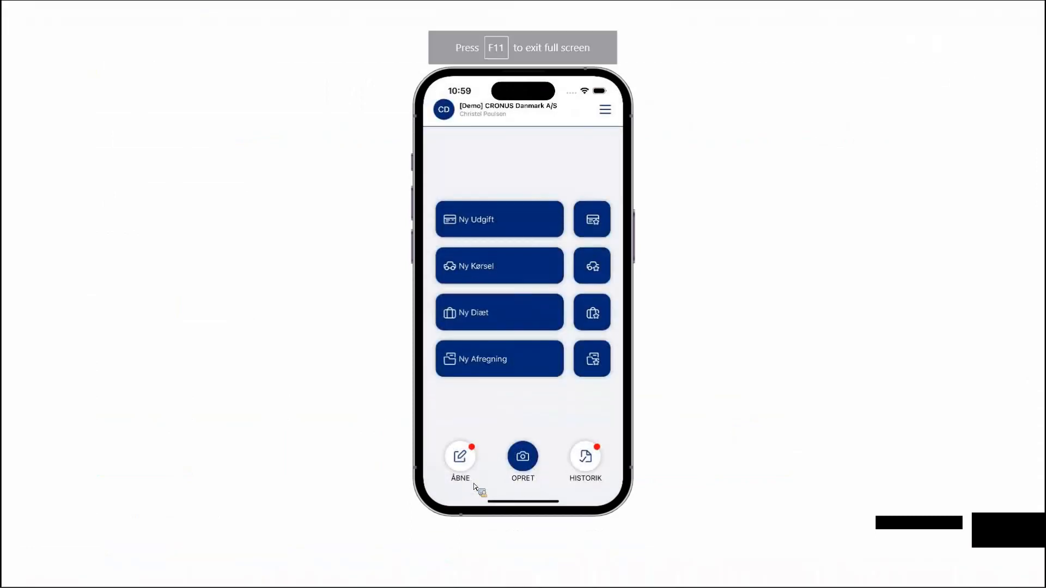
- Inspect the Adobe expense among the open documents in the app and close it without saving
left_click(473, 469)
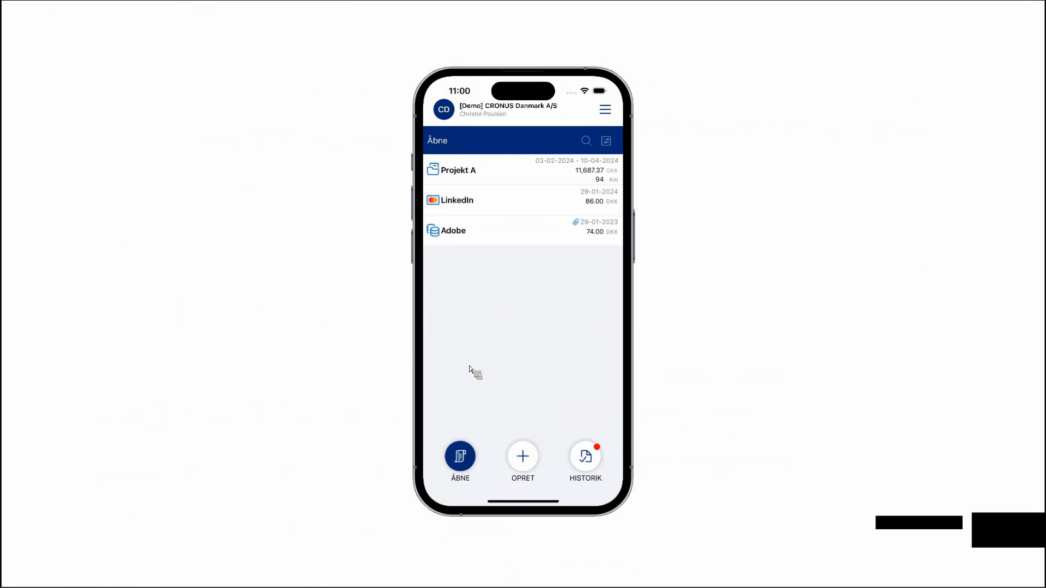
left_click(474, 235)
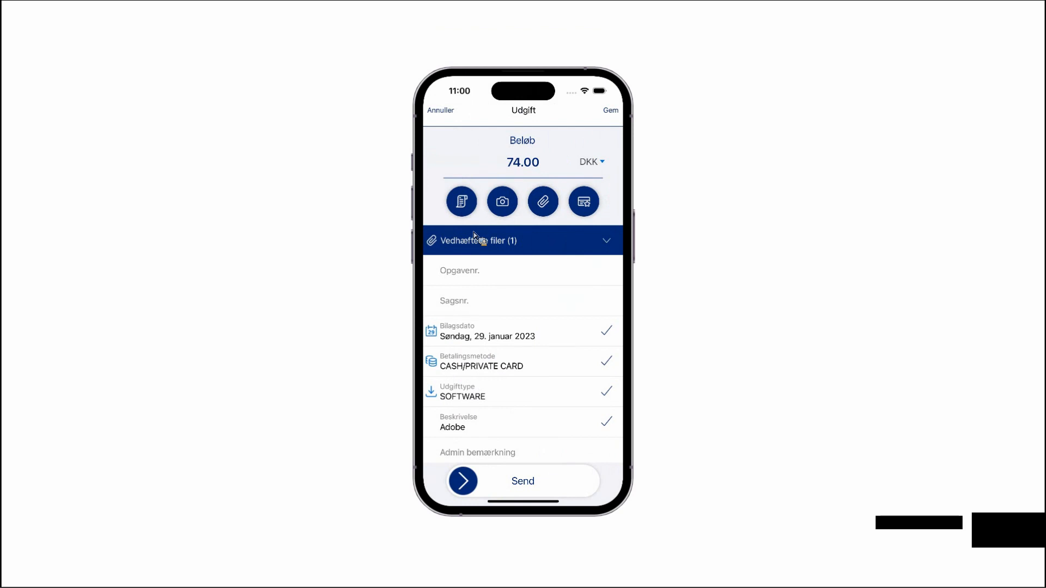
left_click(441, 111)
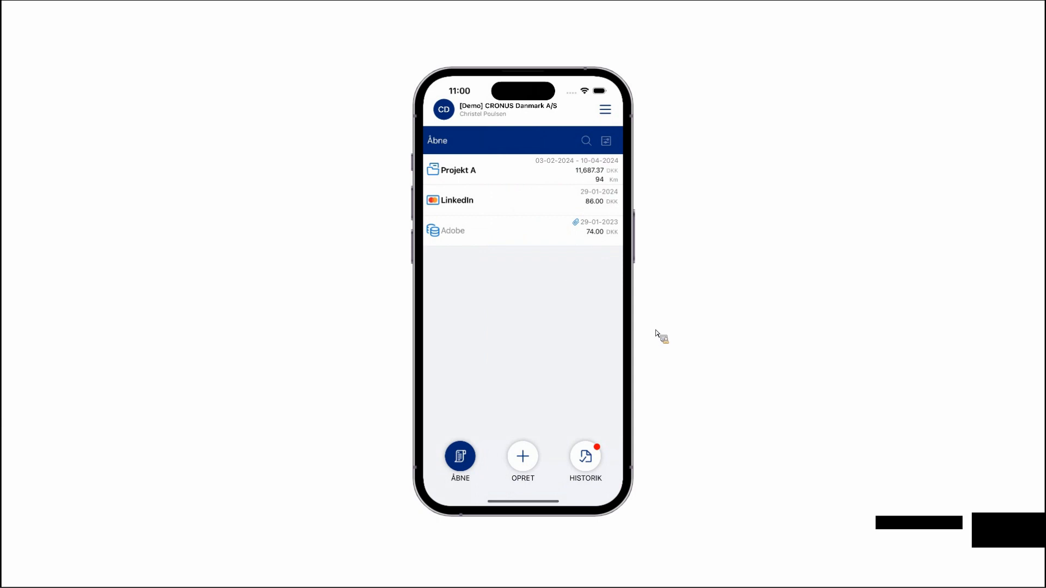
- Switch back to Business Central and open the first Food Market expense (FORTÆRING) from the expense list
key("F11")
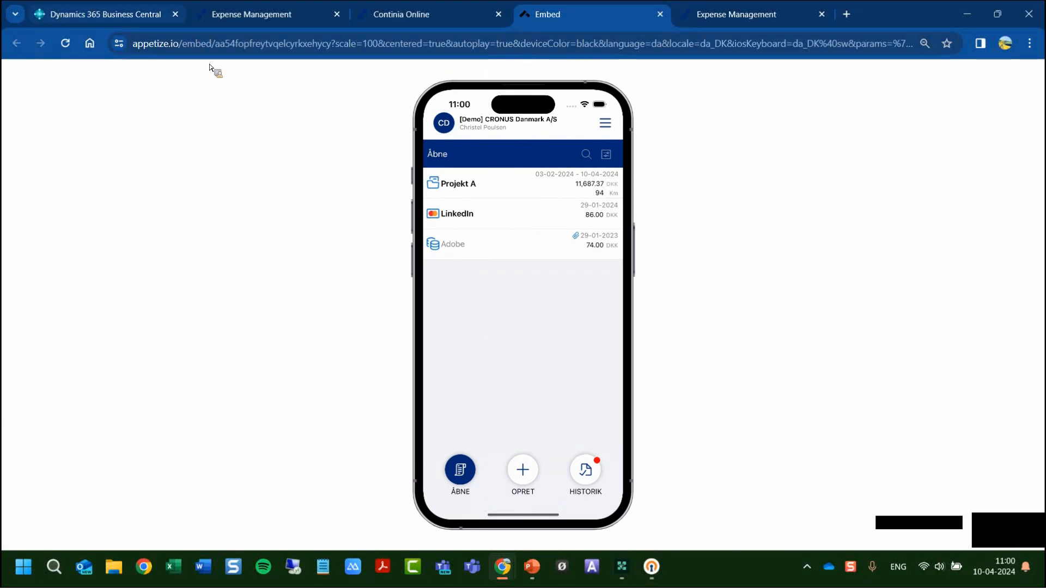
left_click(148, 27)
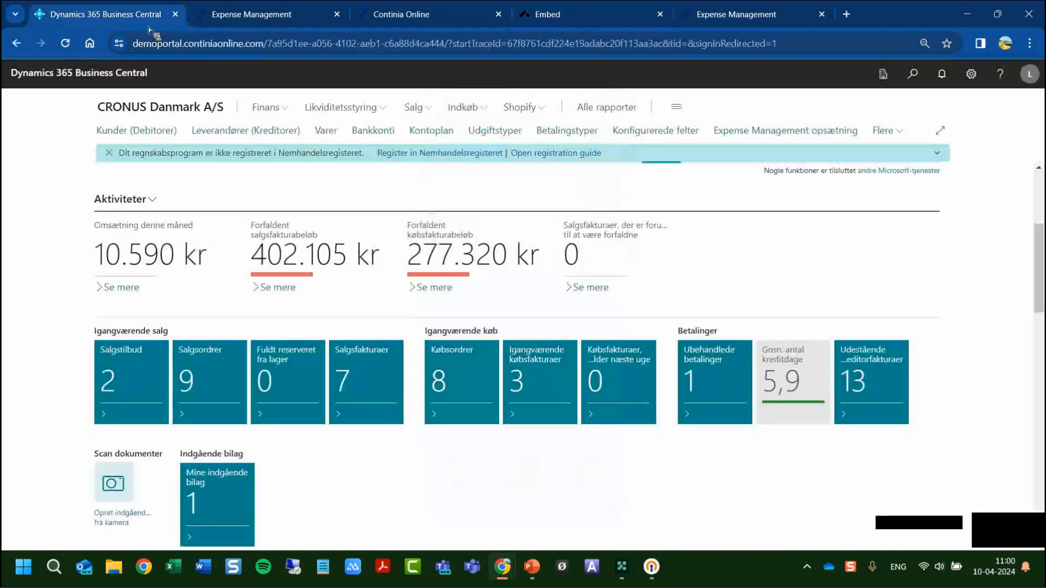
scroll(363, 272, "down", 8)
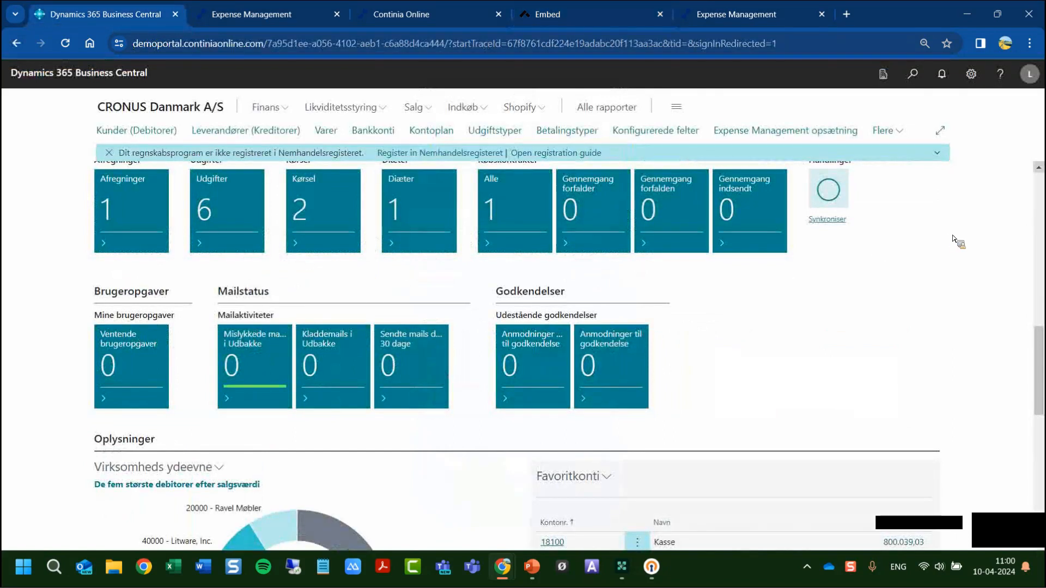
scroll(954, 239, "up", 1)
scroll(954, 240, "up", 1)
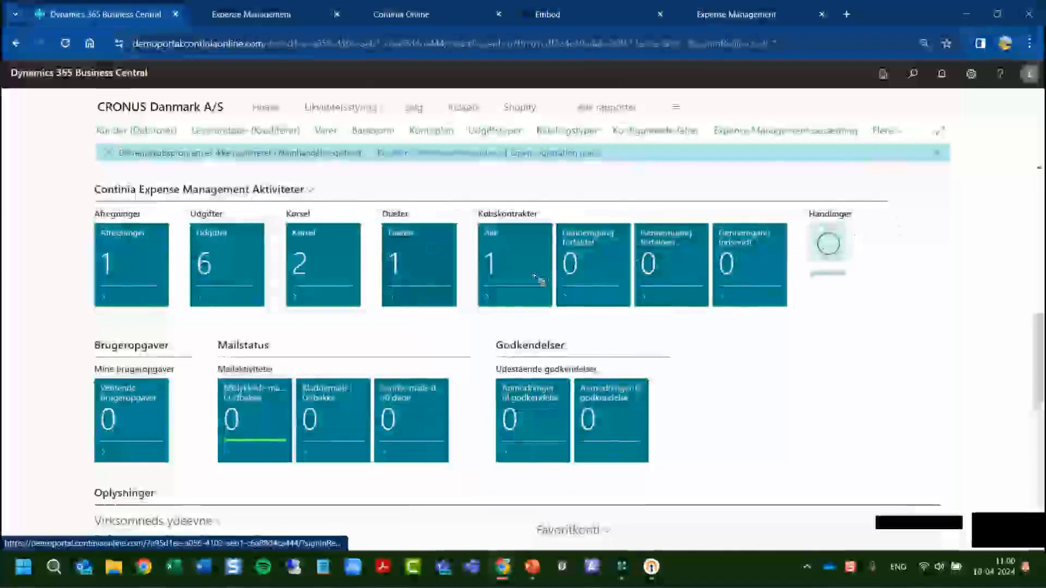
key("F11")
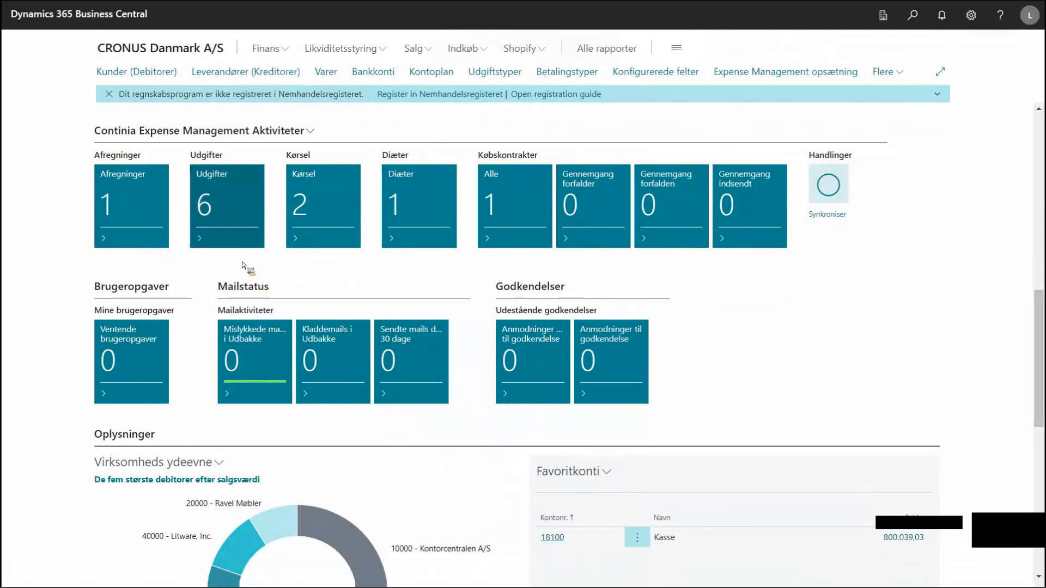
left_click(234, 234)
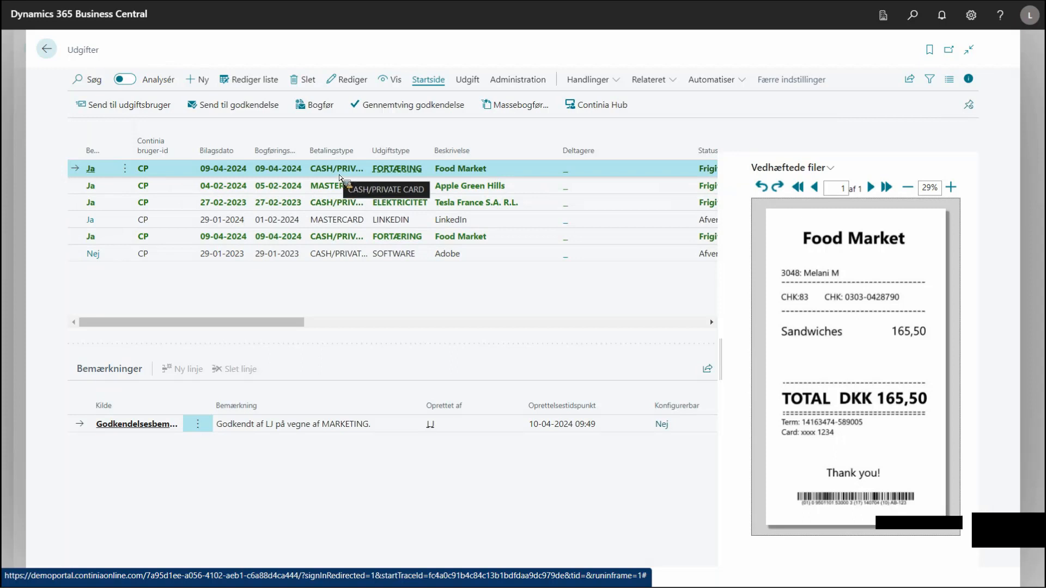
left_click(93, 174)
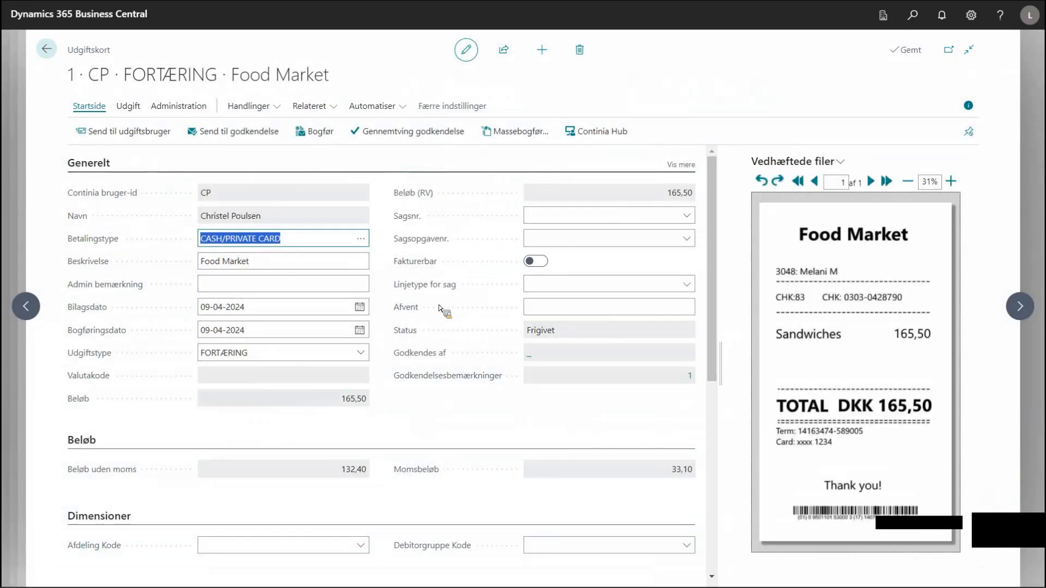
- Assign the Food Market expense to job JOB00030 (Nye kontormøbler) and job task 200 (Forberedelse af installation)
left_click(692, 221)
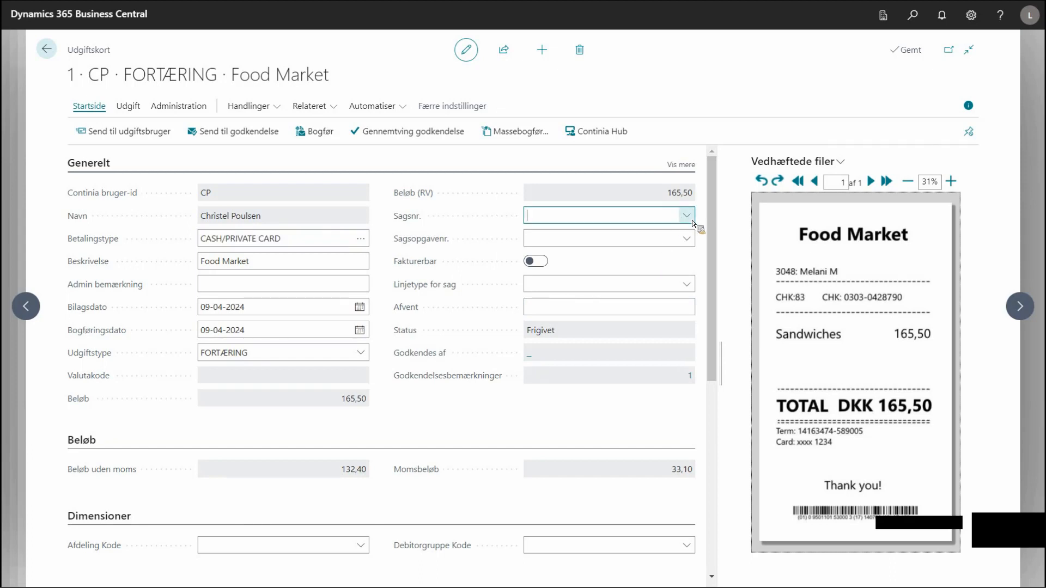
left_click(687, 215)
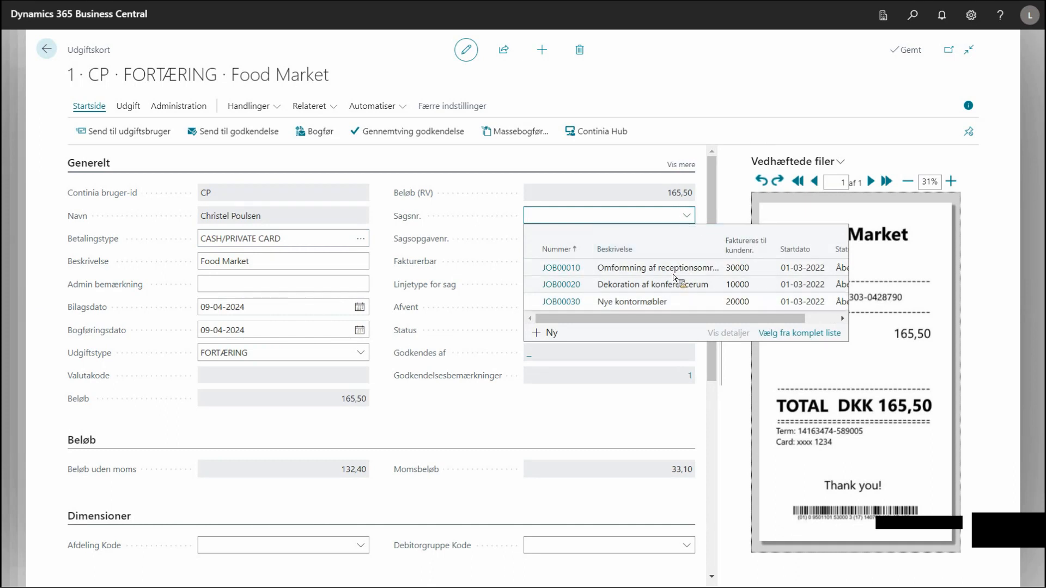
left_click(650, 302)
left_click(687, 239)
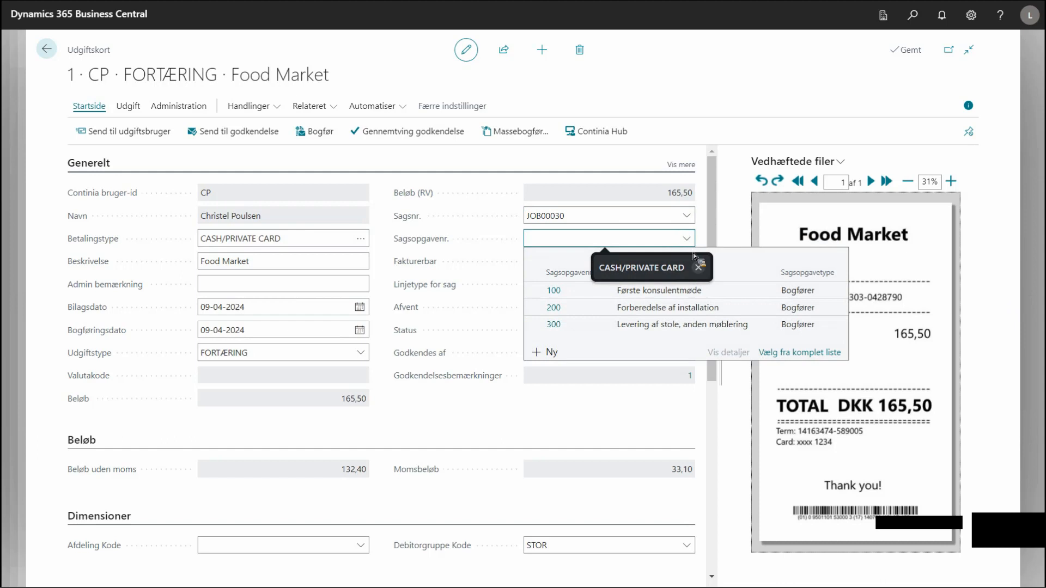
left_click(641, 314)
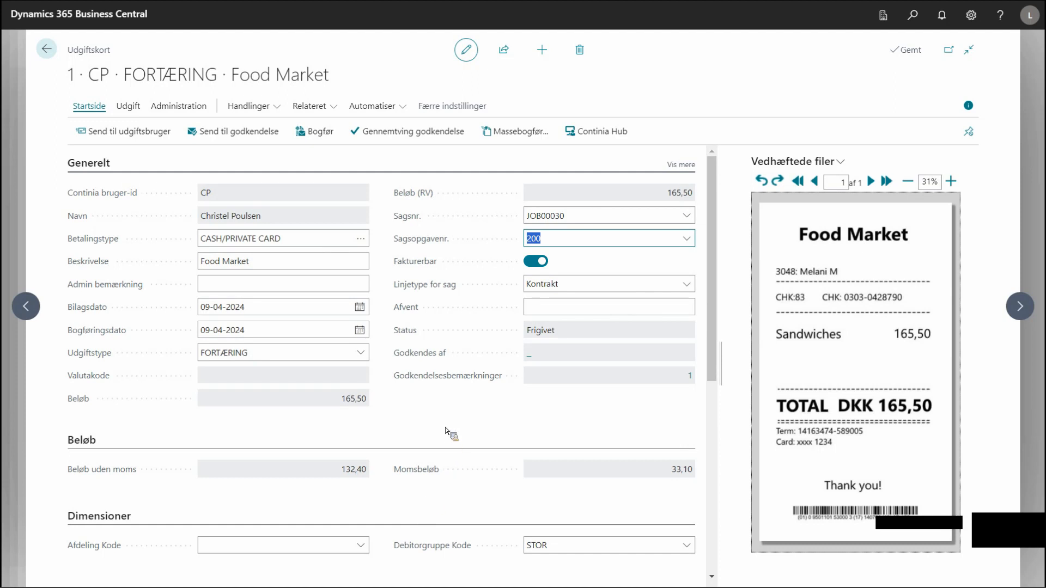
- Review the expense's posting setup and preview its posting, examining the general ledger and vendor entries
scroll(447, 431, "down", 4)
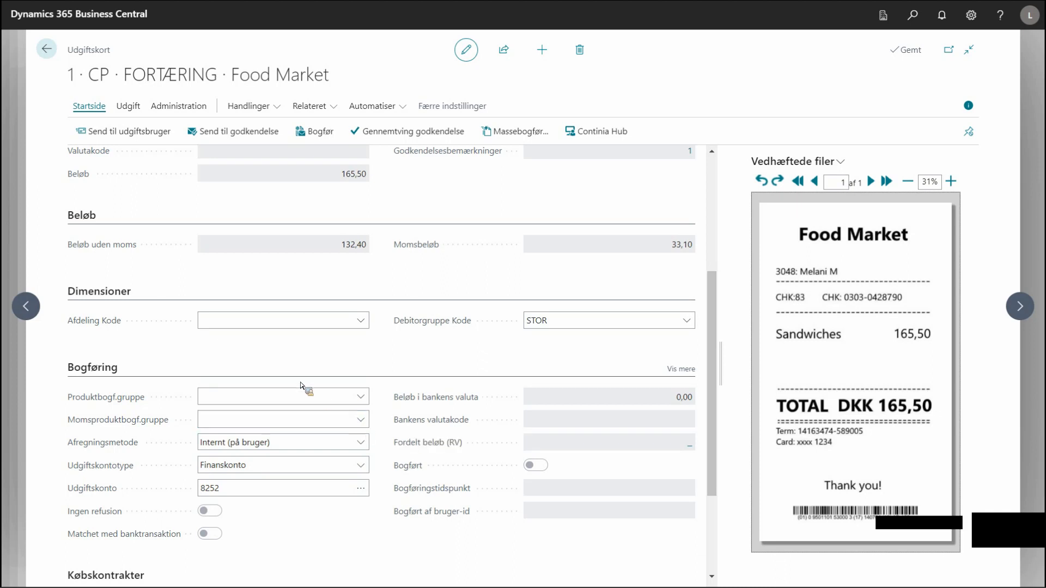
scroll(256, 329, "up", 4)
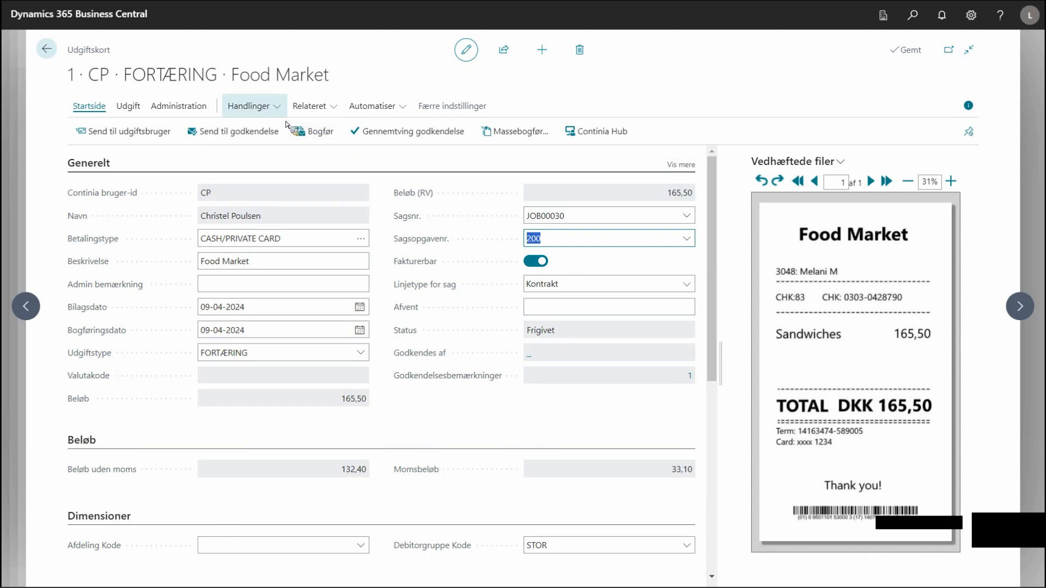
left_click(276, 108)
mouse_move(290, 177)
left_click(378, 184)
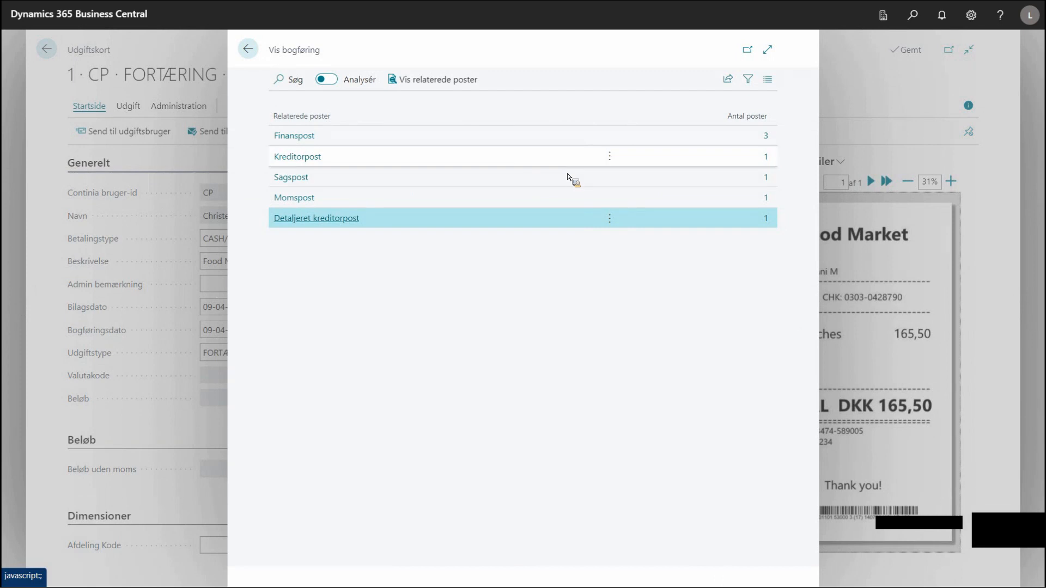
left_click(767, 137)
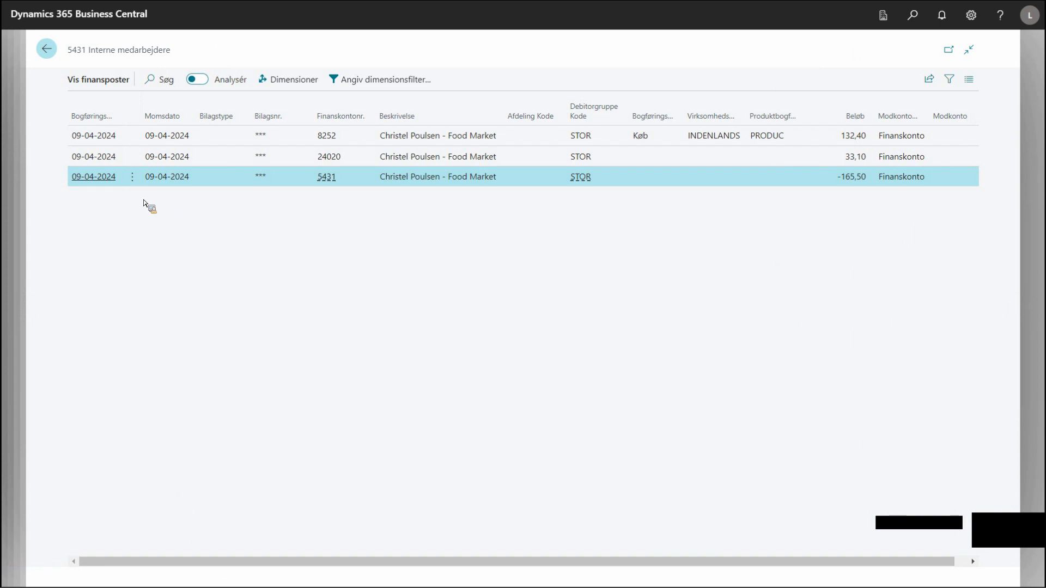
key("Escape")
left_click(765, 158)
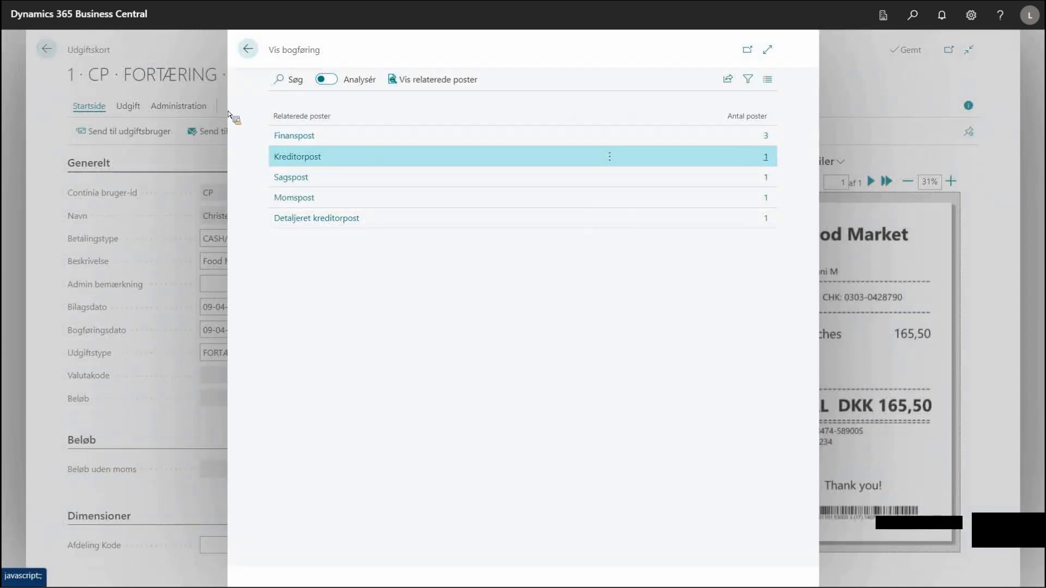
left_click(247, 49)
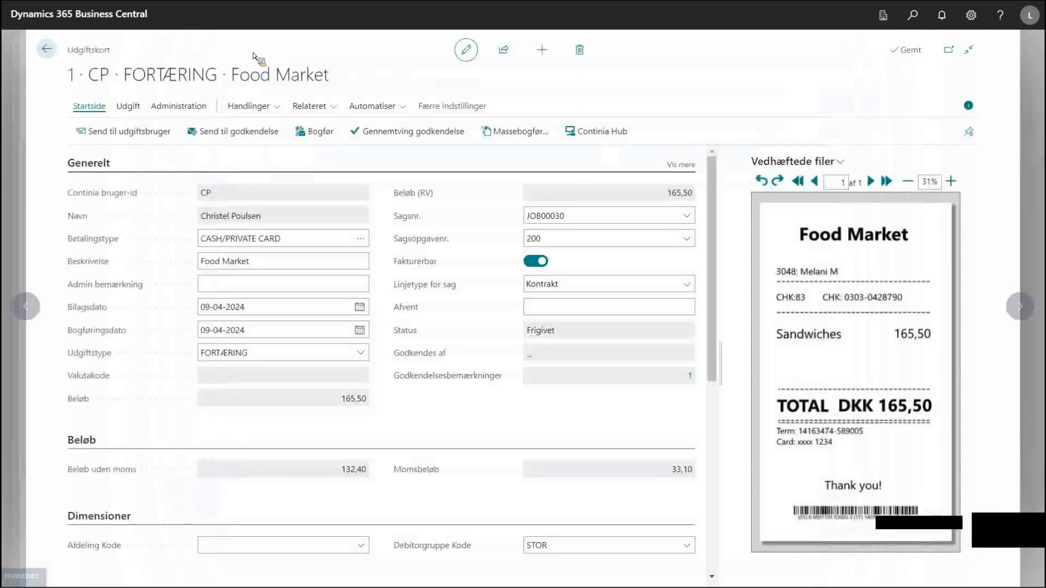
- Post the Food Market expense and return to the role center
left_click(323, 134)
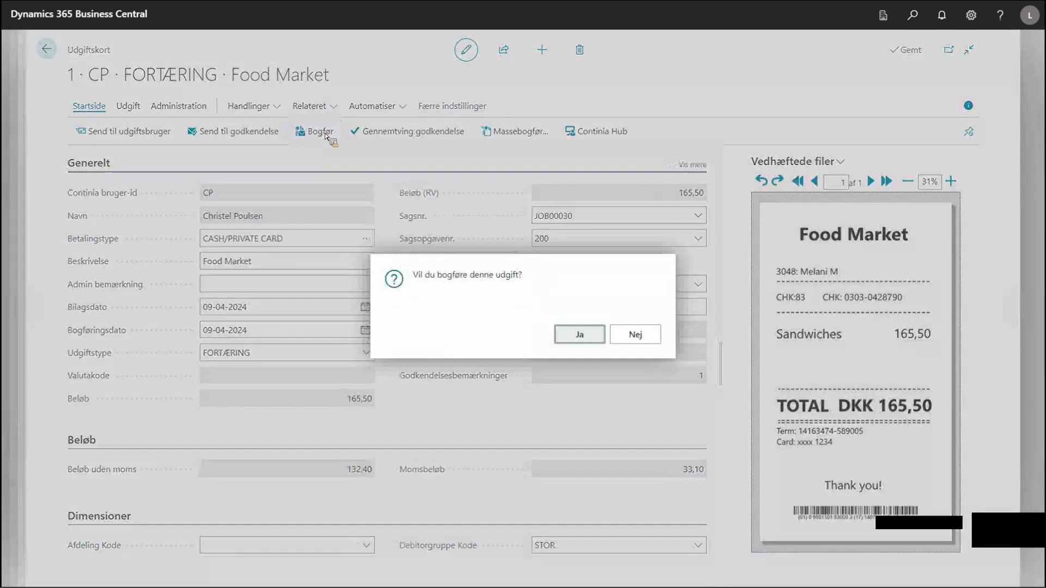
left_click(579, 335)
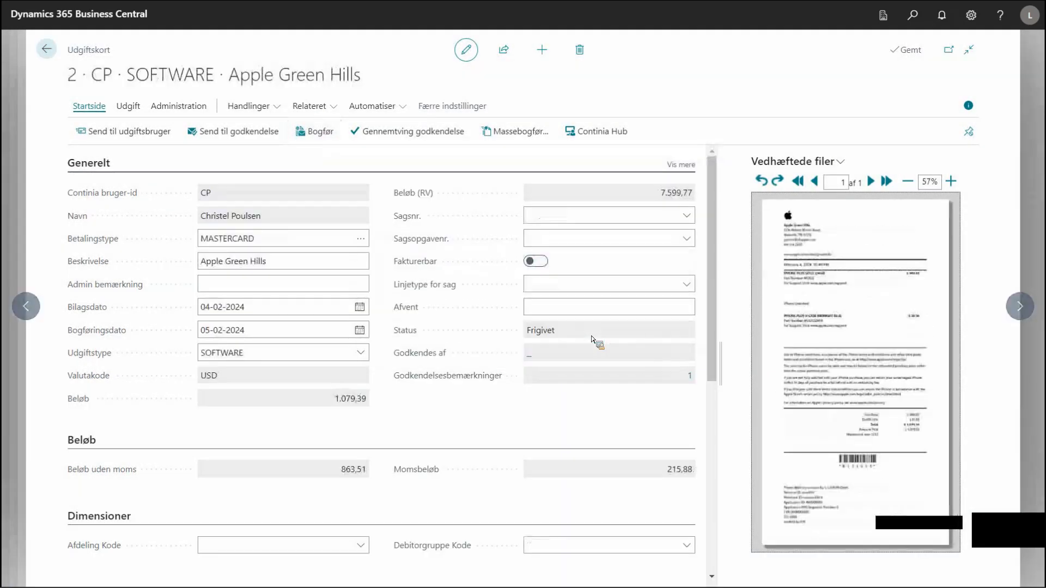
left_click(46, 49)
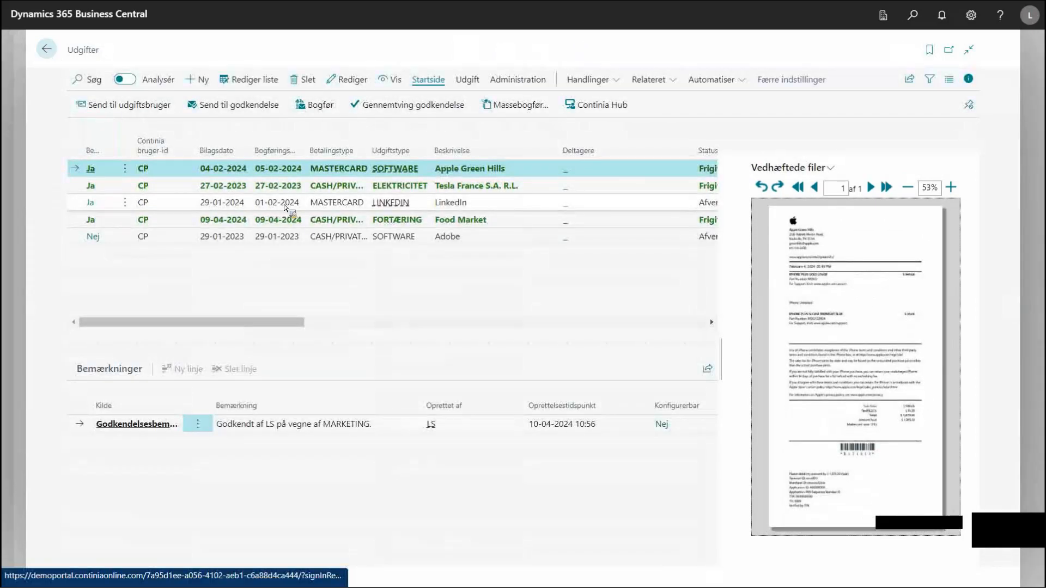
left_click(47, 50)
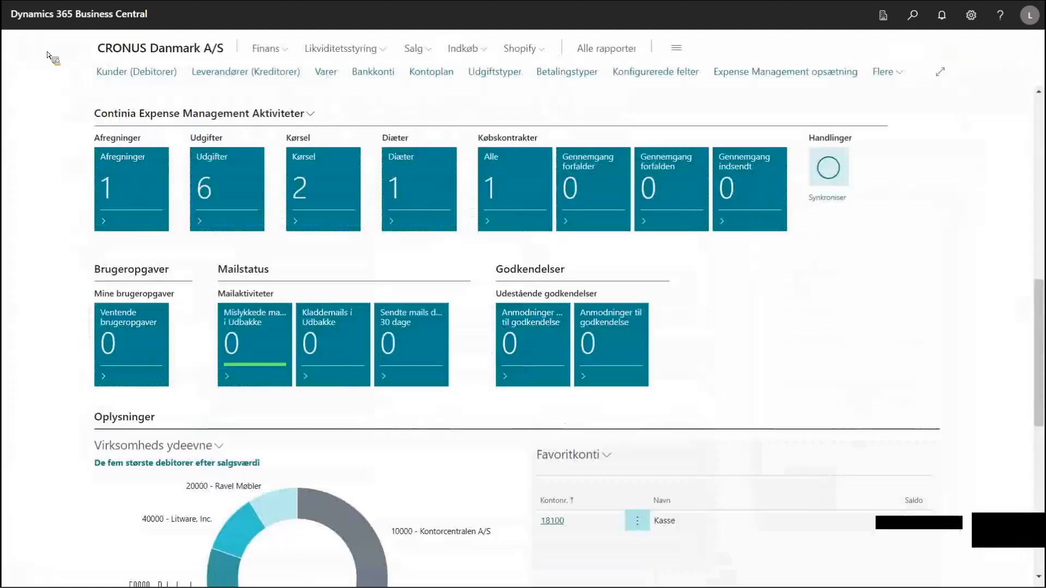
- Post the released 10-04-2024 mileage "Møde med kunde" from the mileage list
left_click(312, 218)
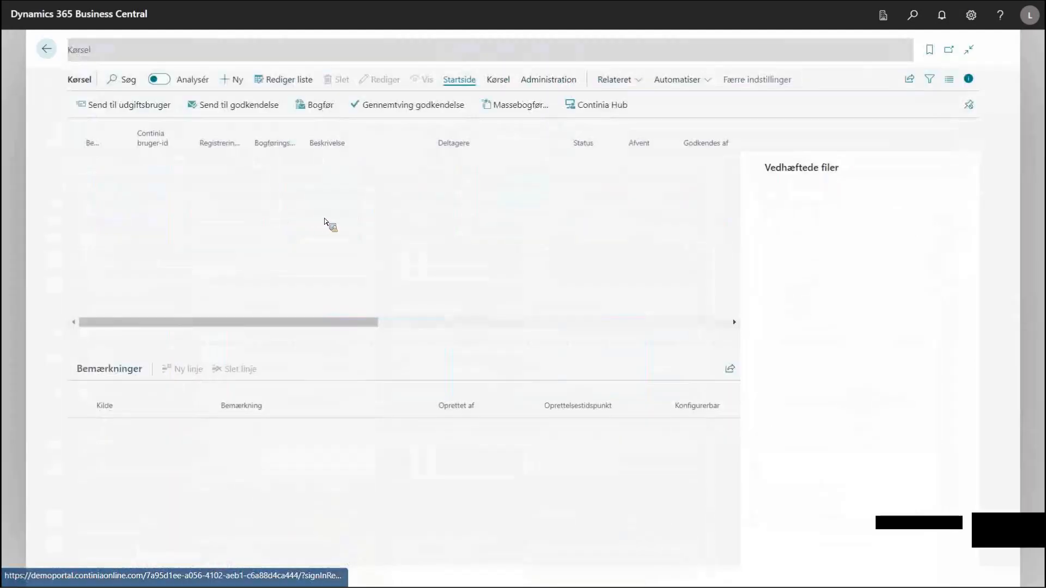
left_click(330, 181)
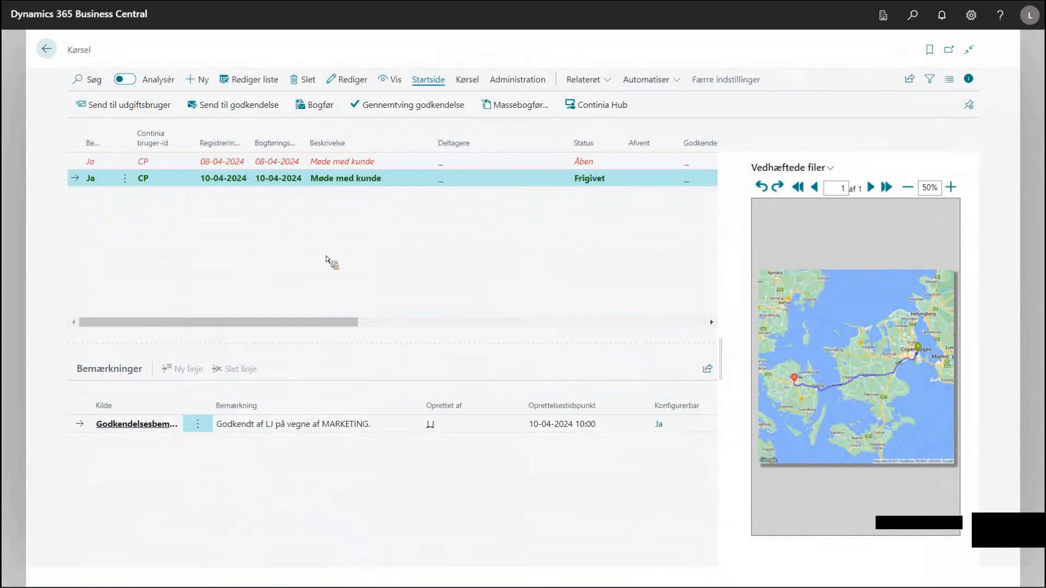
left_click(320, 113)
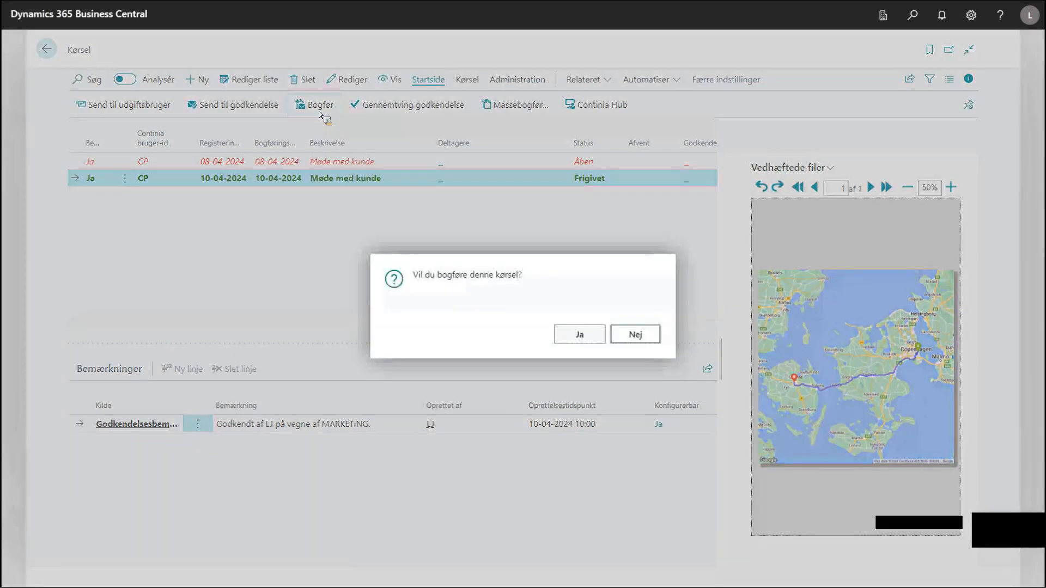
left_click(579, 338)
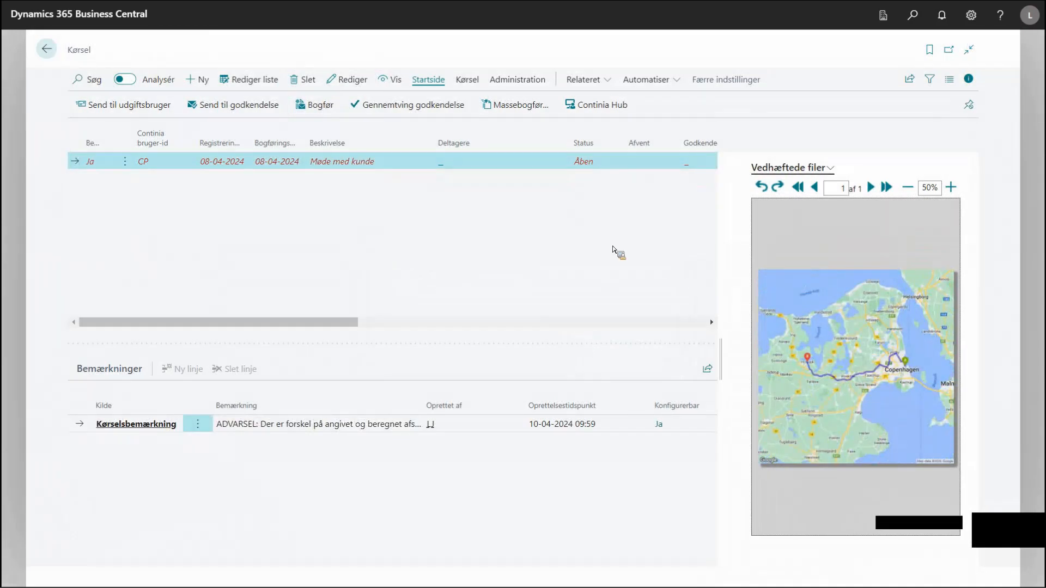
- Open the Kørselsgodtgørelse page and show the mileage reimbursements that are ready for settlement as Beløb
left_click(915, 17)
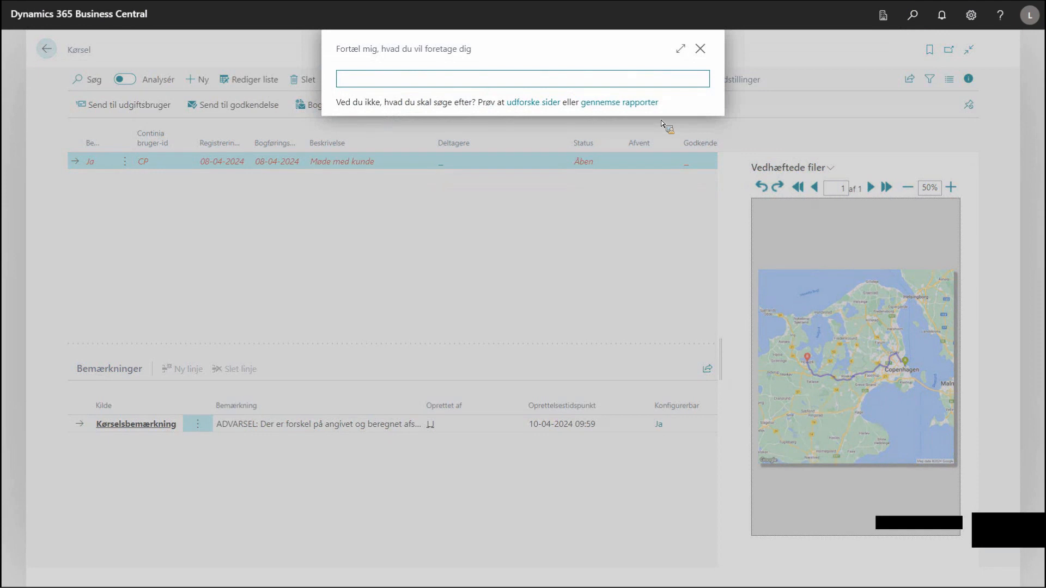
type("kørselsgodt")
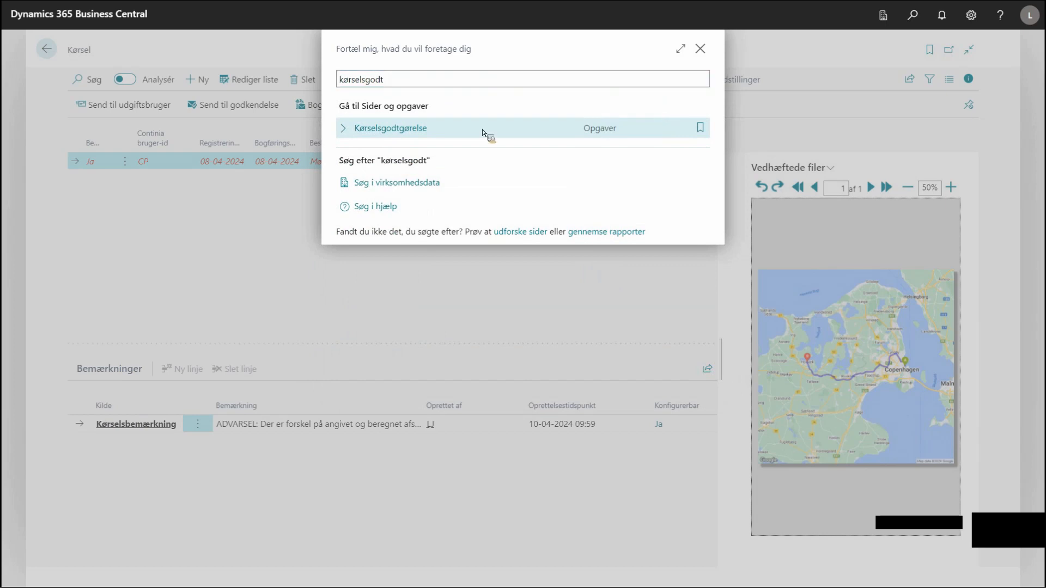
left_click(427, 135)
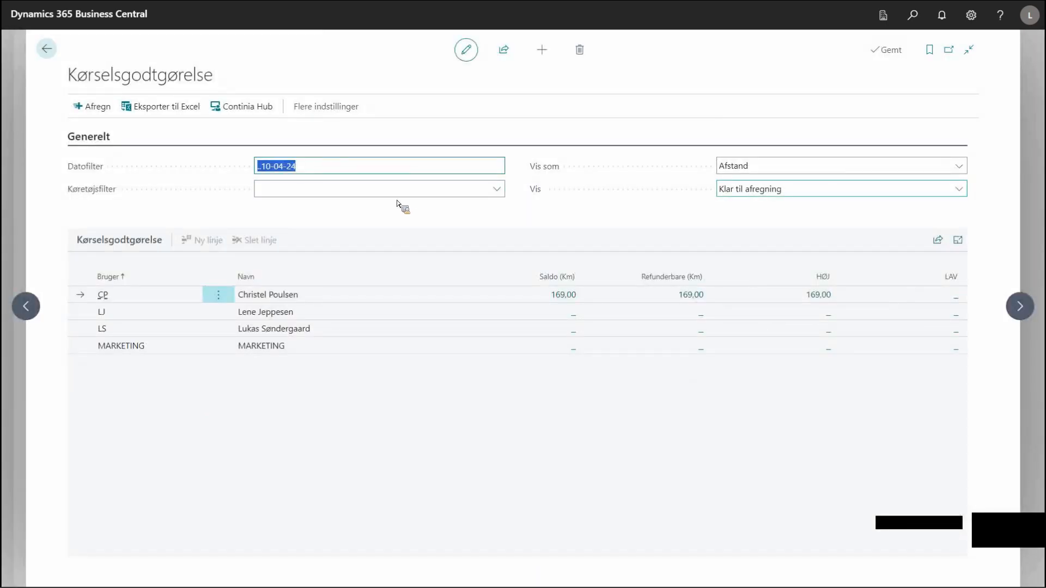
left_click(957, 167)
left_click(858, 189)
- Examine the mileage details behind the first user's reimbursement balance, and return to the mileage list
left_click(563, 300)
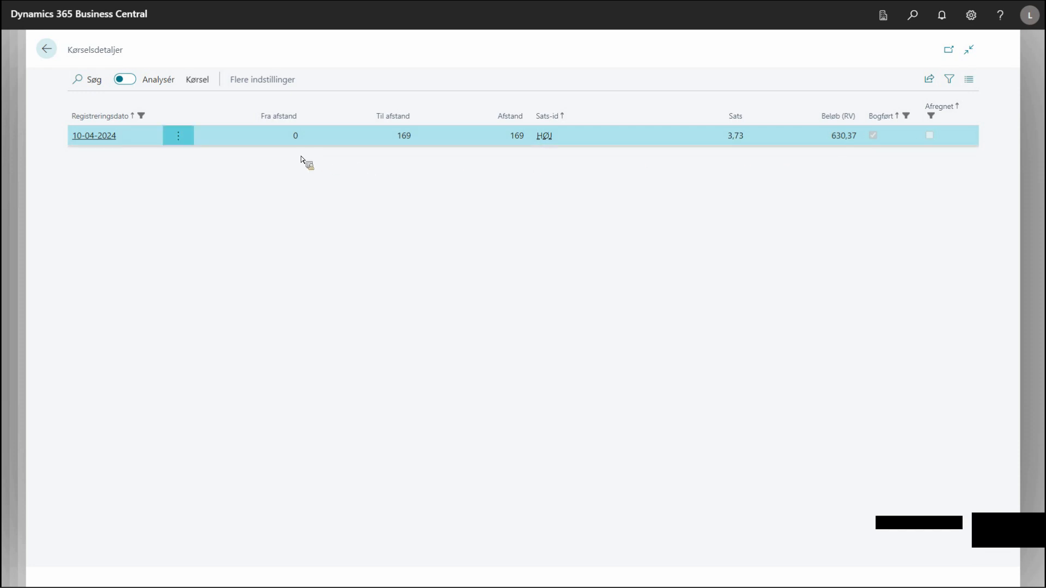
left_click(54, 52)
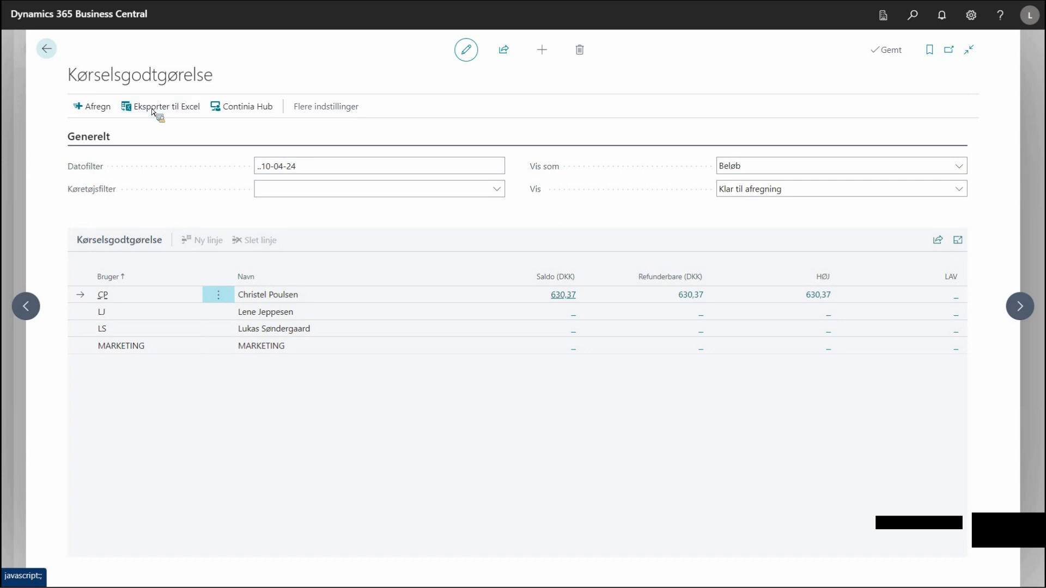
left_click(51, 51)
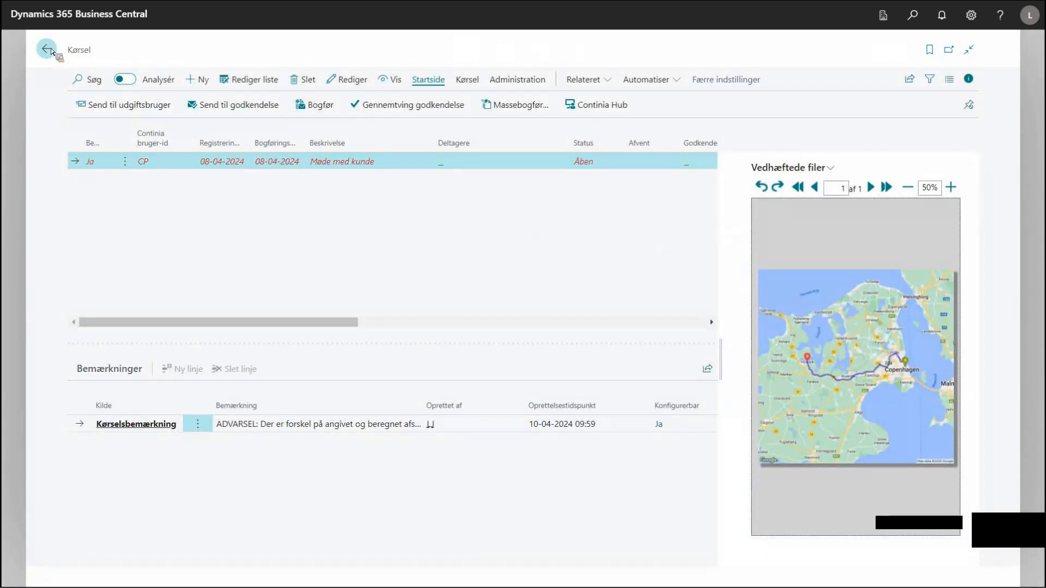
left_click(51, 50)
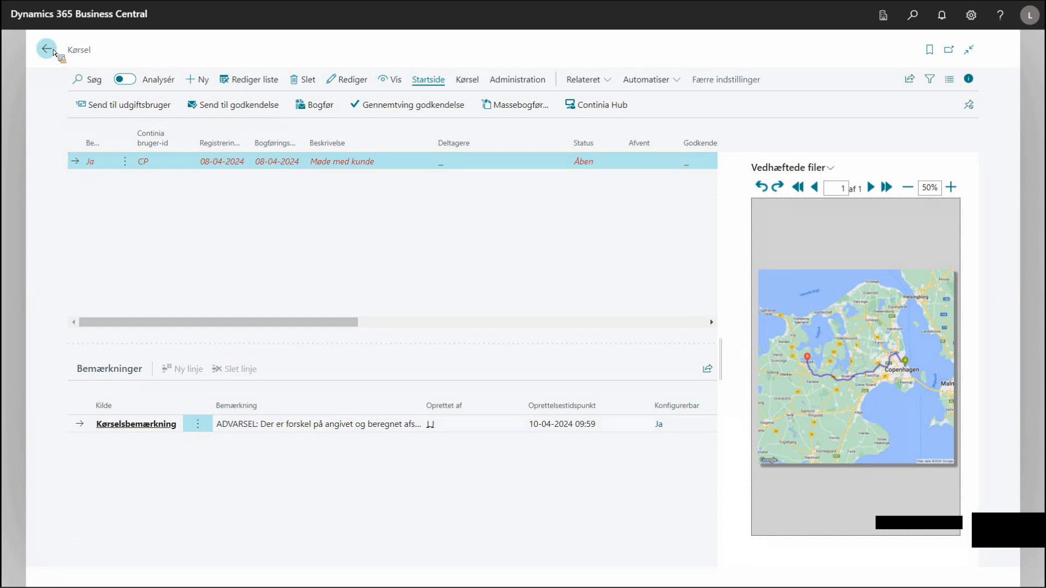